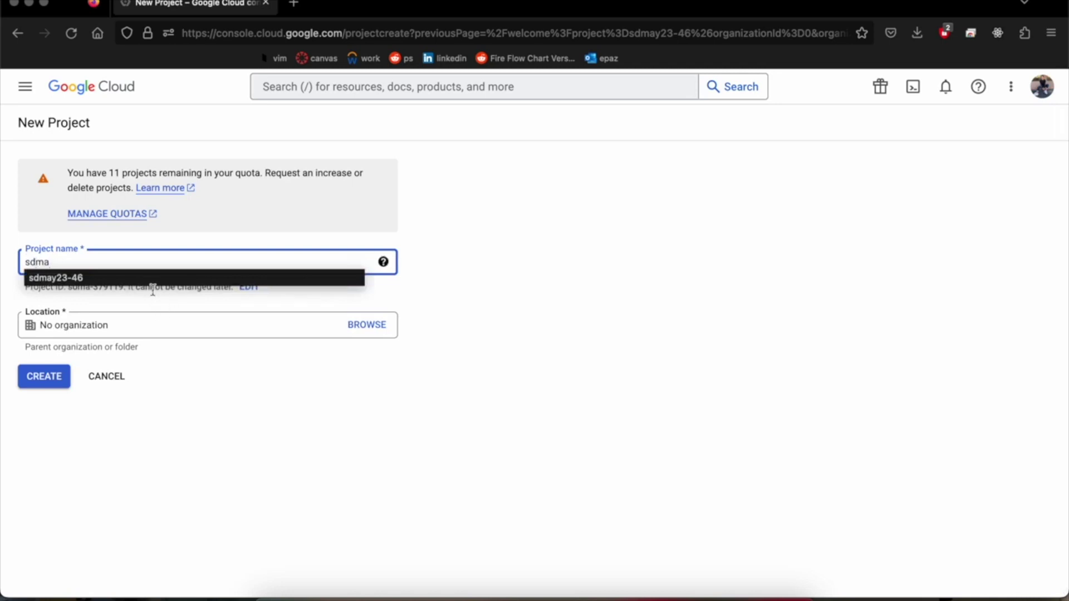
Step: Create the Google Cloud project sdmay23-46 with Location left as No organization
left_click(154, 326)
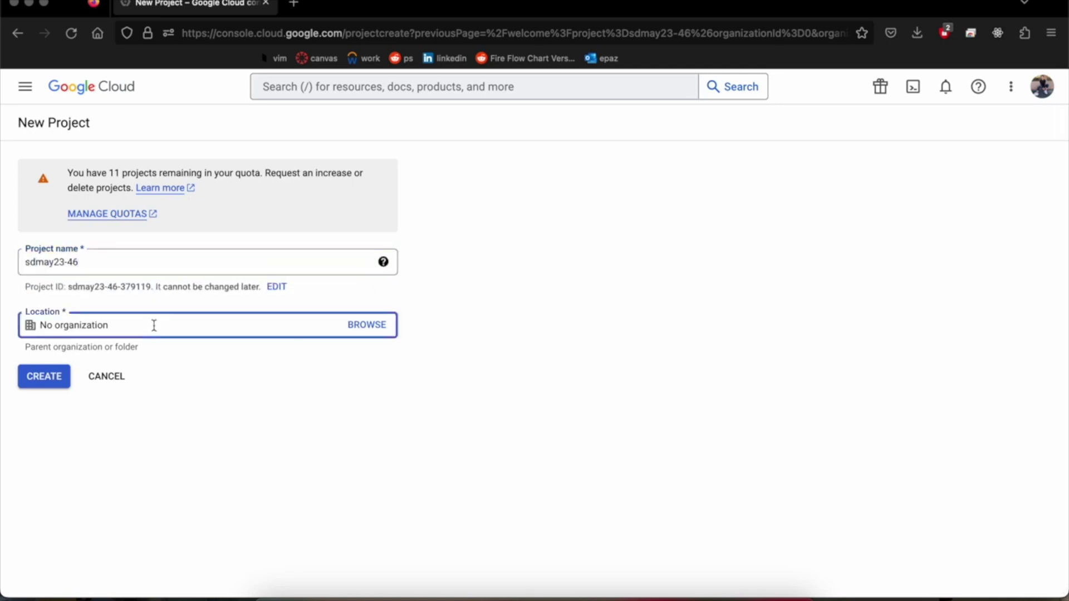
left_click(53, 378)
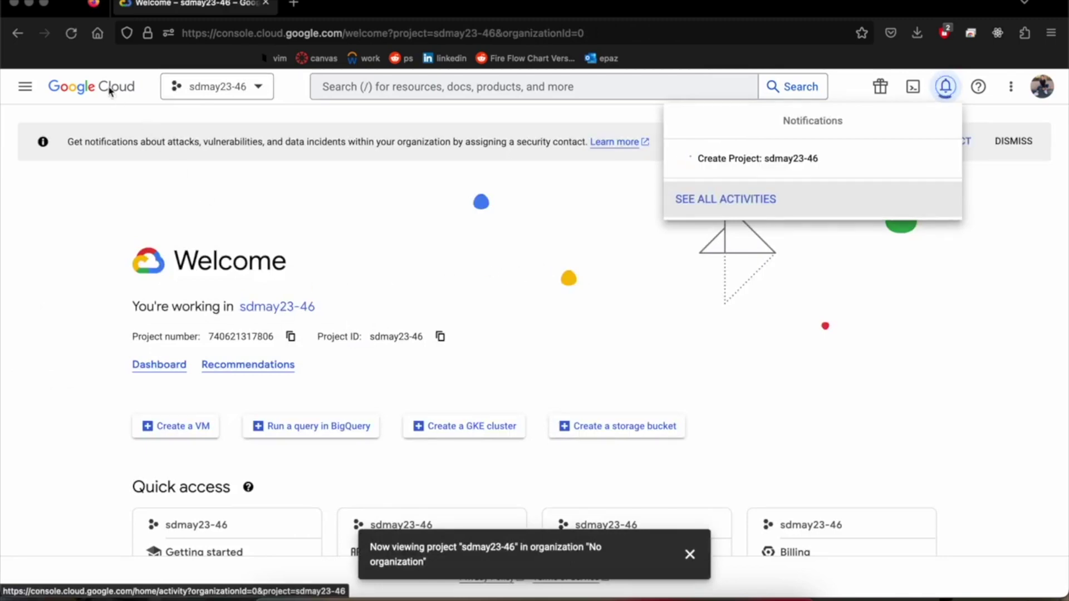
Step: Open APIs & Services for sdmay23-46 from the navigation menu's View all products catalogue
left_click(217, 88)
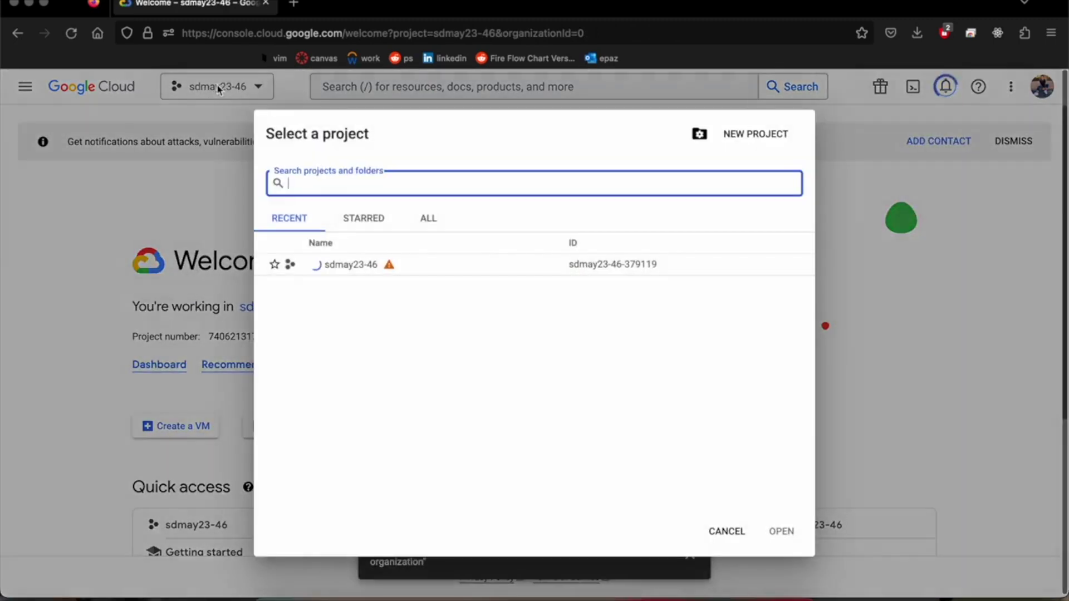
left_click(151, 178)
left_click(25, 88)
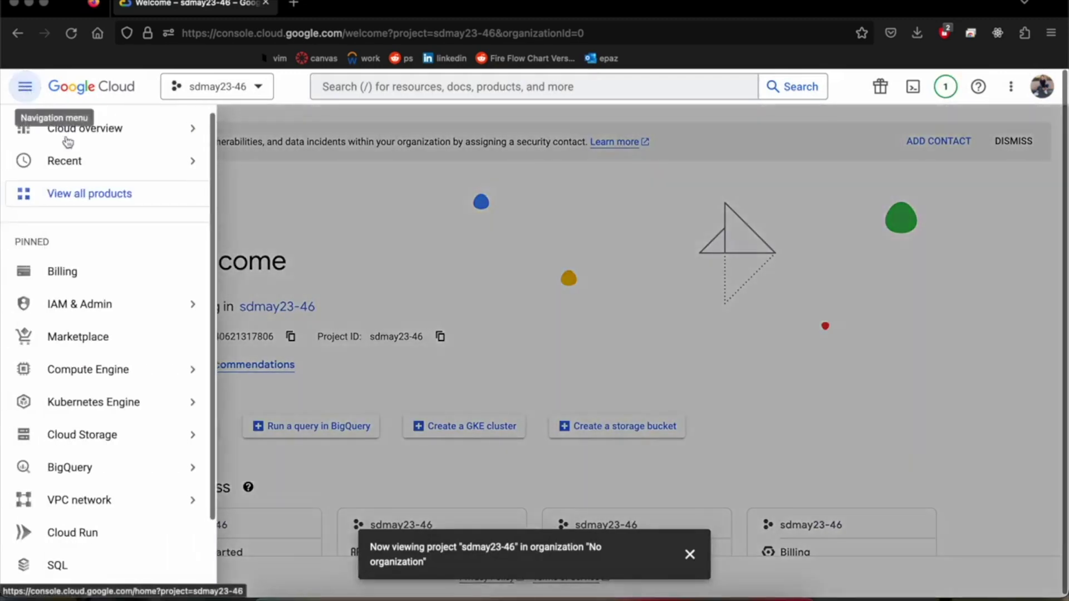
mouse_move(106, 168)
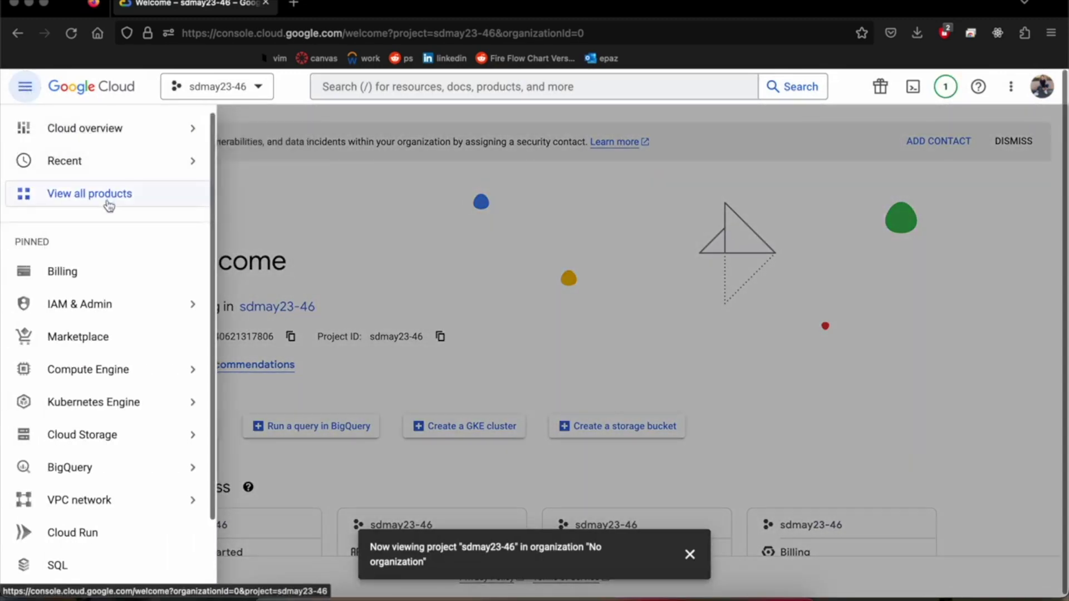
scroll(119, 363, "down", 2)
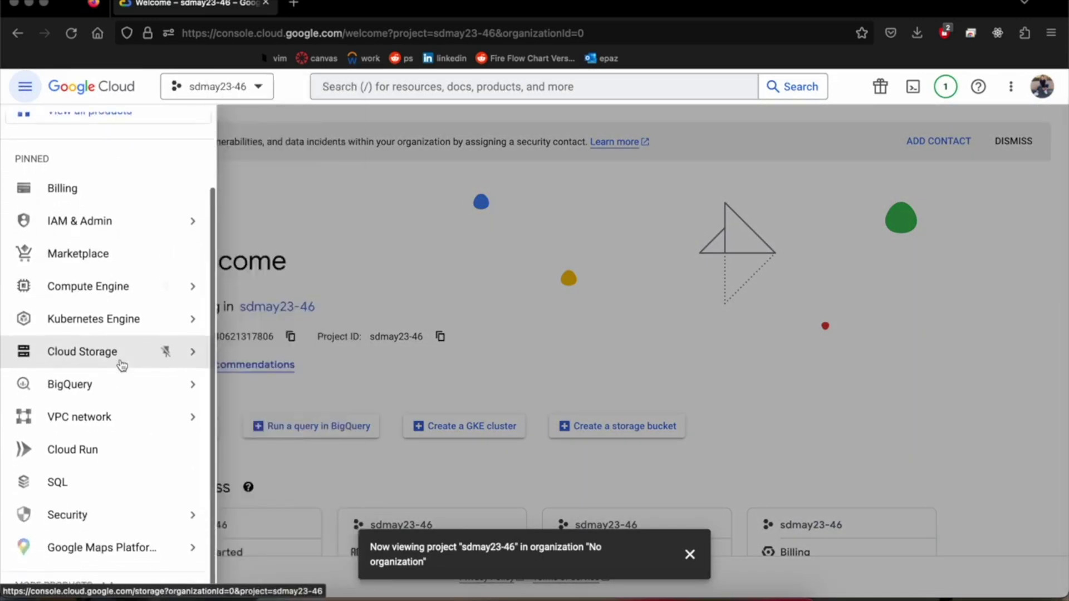
mouse_move(143, 234)
scroll(98, 363, "up", 3)
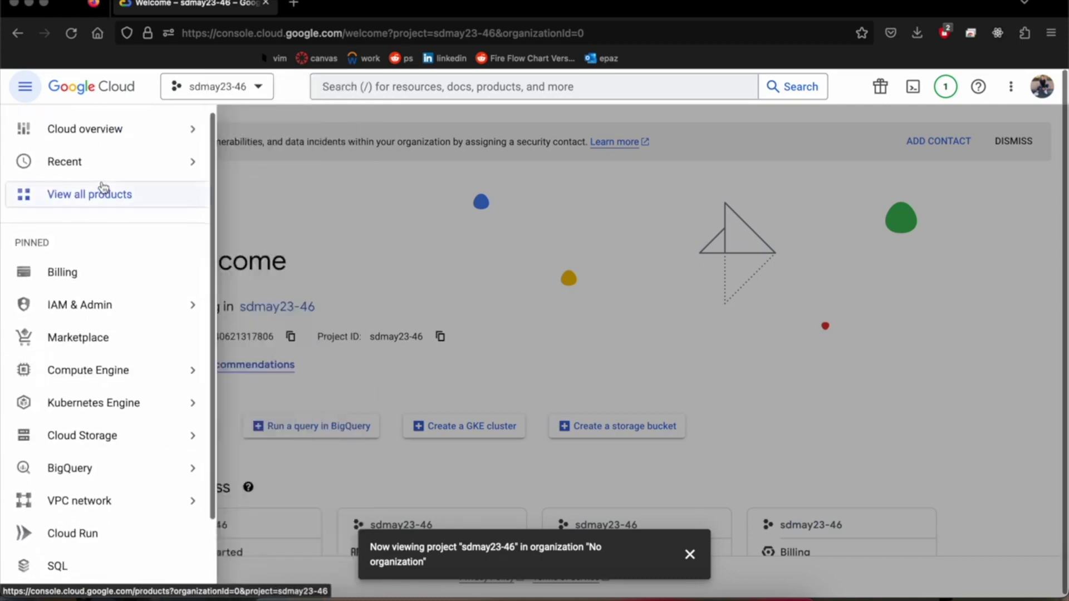
left_click(100, 192)
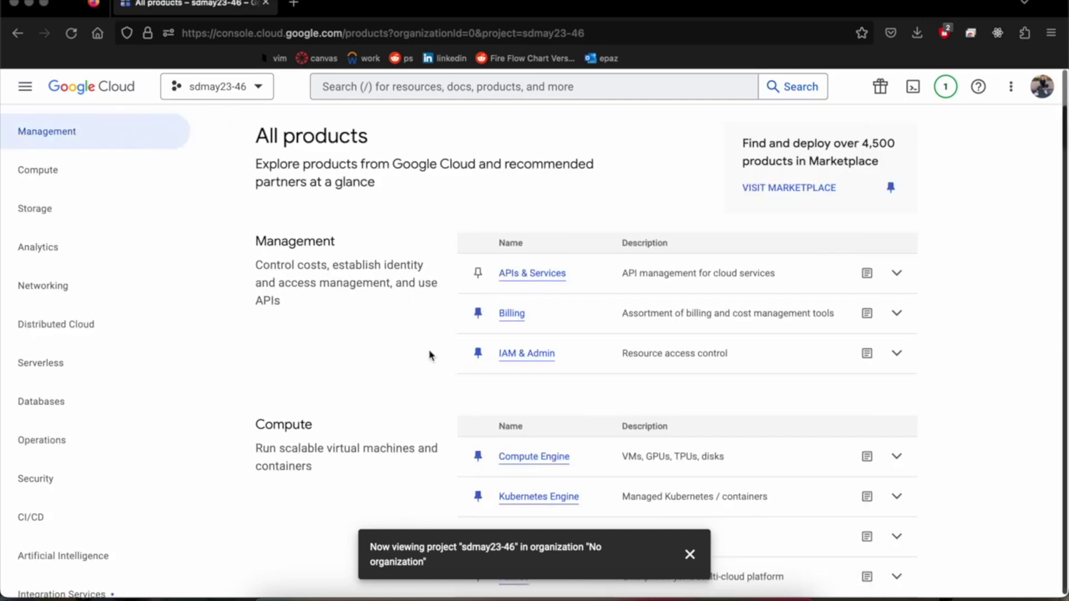
left_click(536, 274)
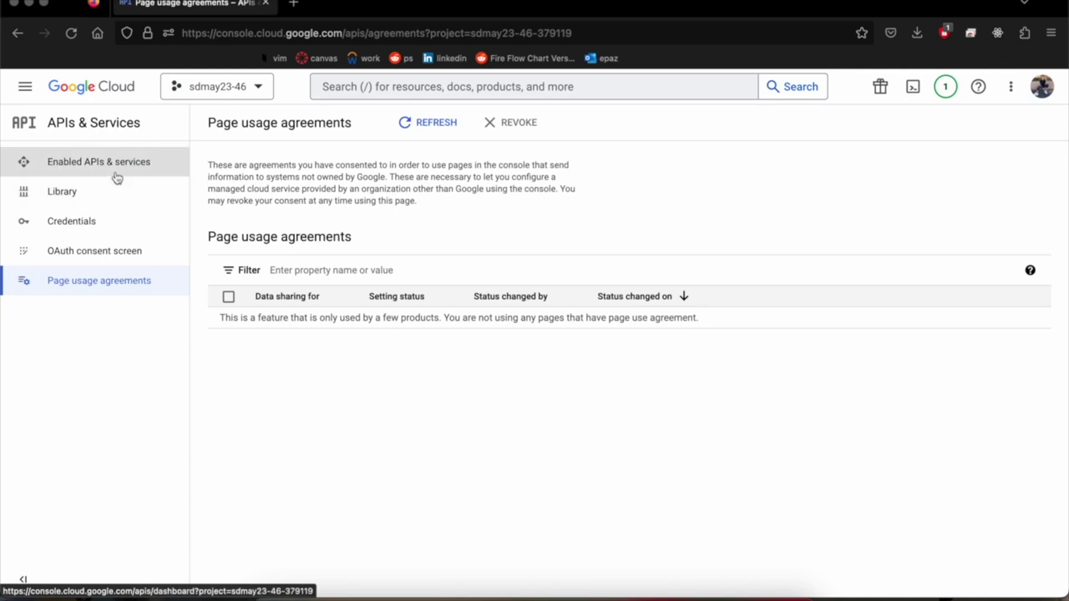
Step: Start an OAuth client ID from Credentials, configure its consent screen, and choose the External user type
left_click(115, 172)
left_click(98, 255)
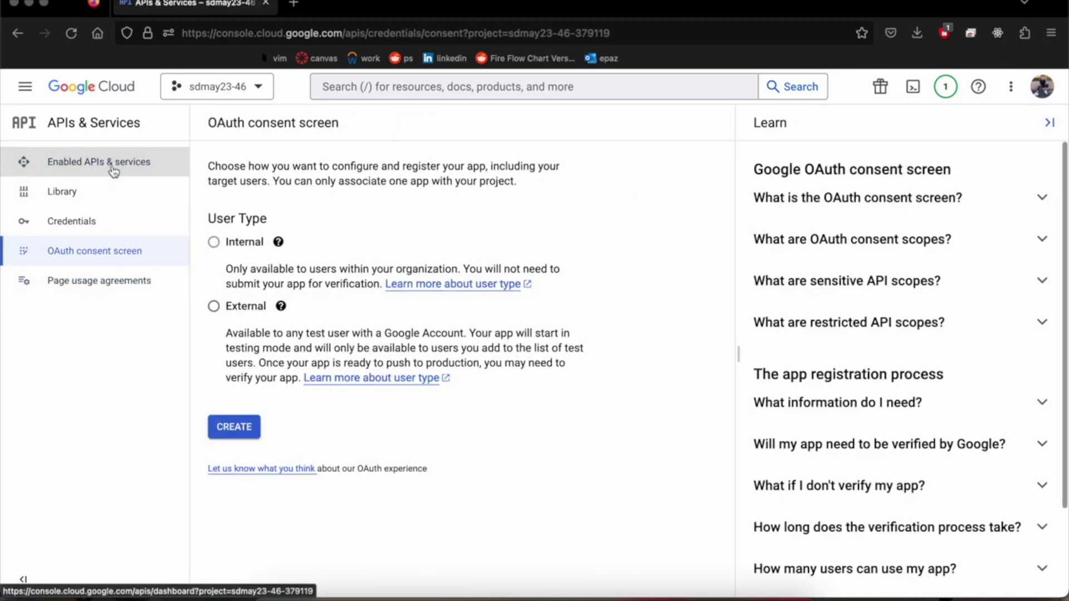
left_click(133, 172)
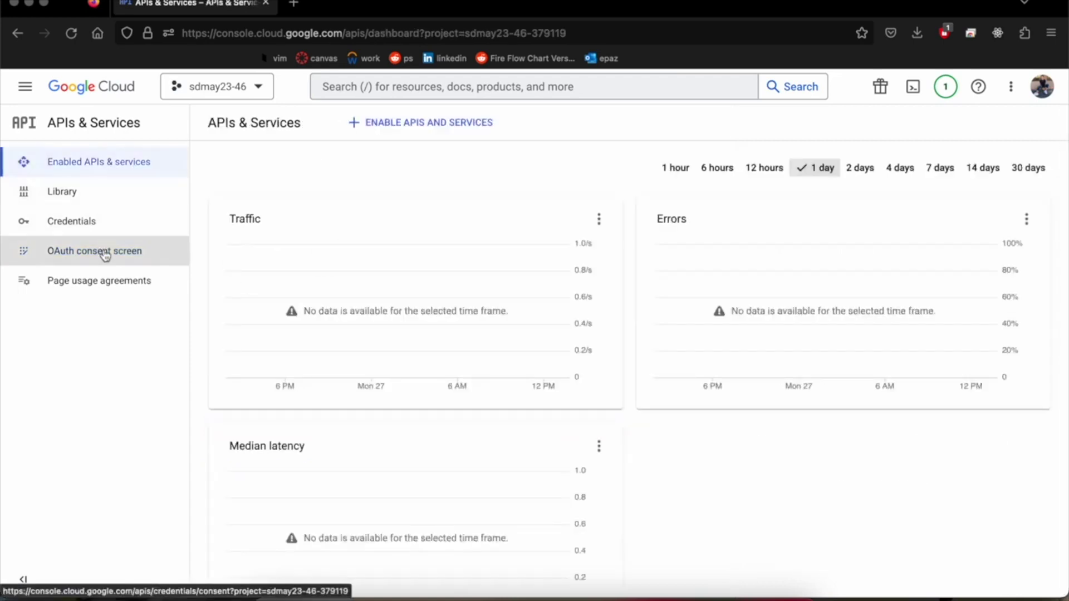
left_click(111, 219)
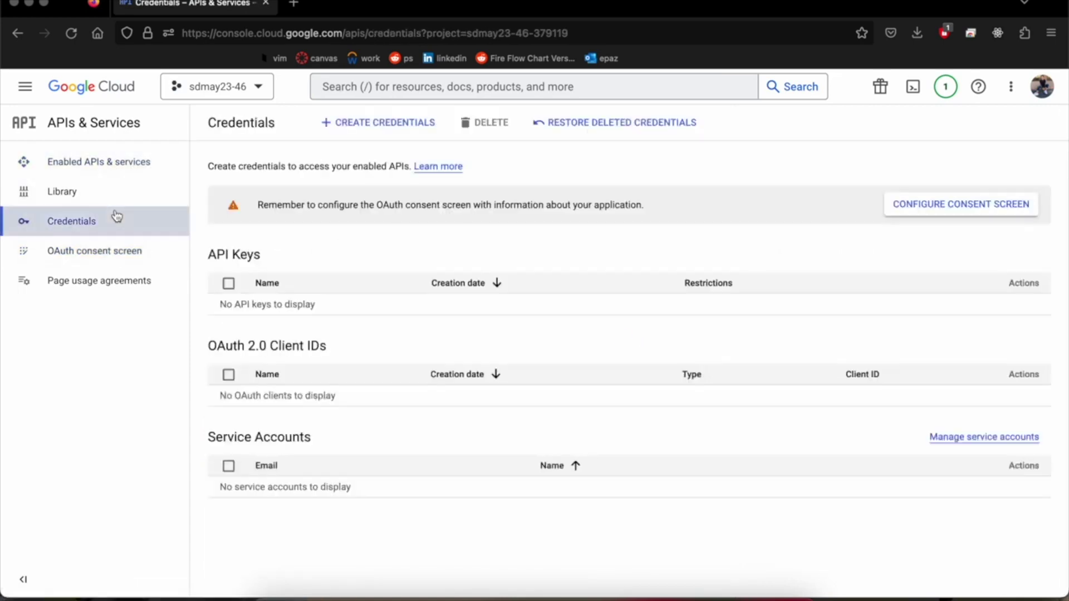
left_click(404, 129)
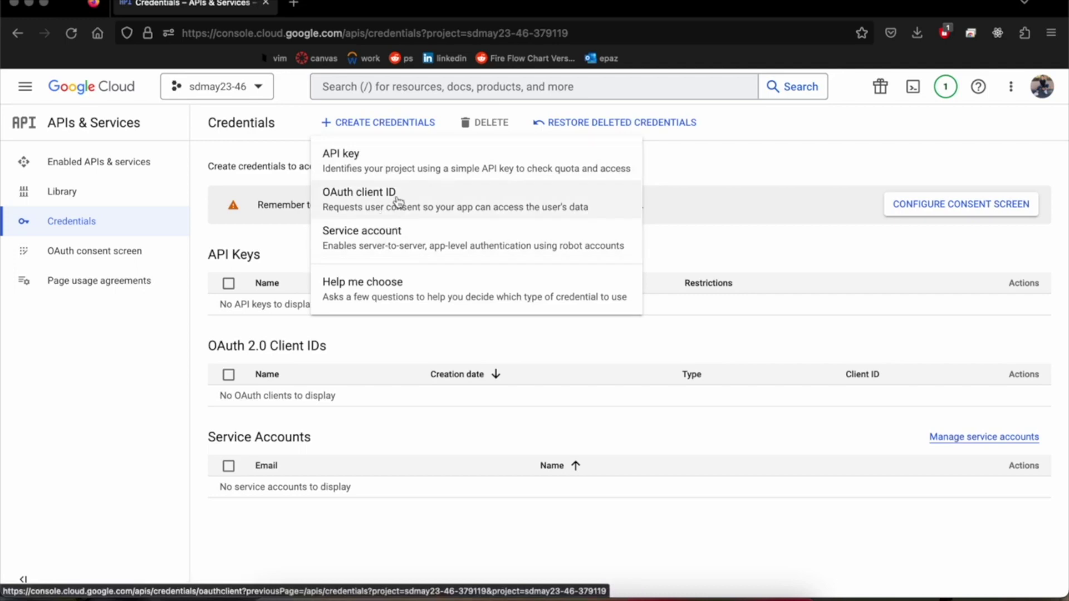
left_click(411, 209)
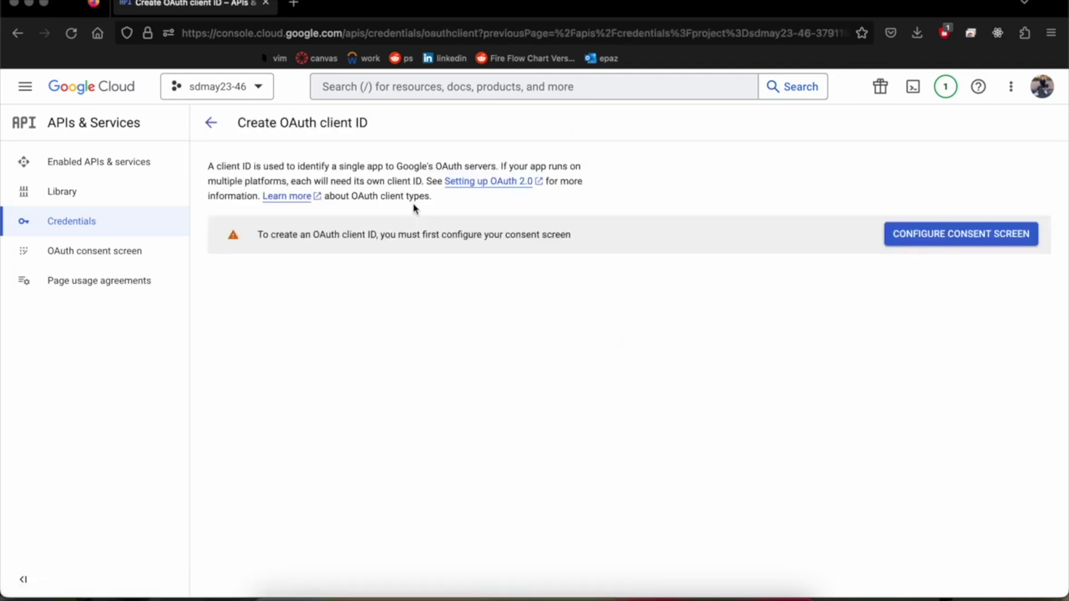
left_click(922, 240)
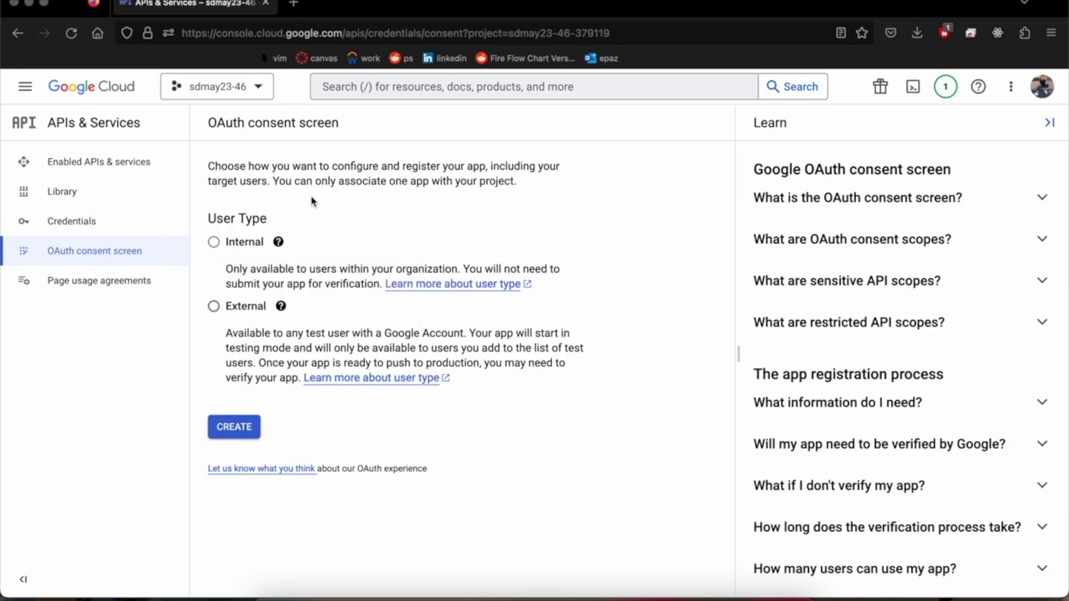
mouse_move(280, 306)
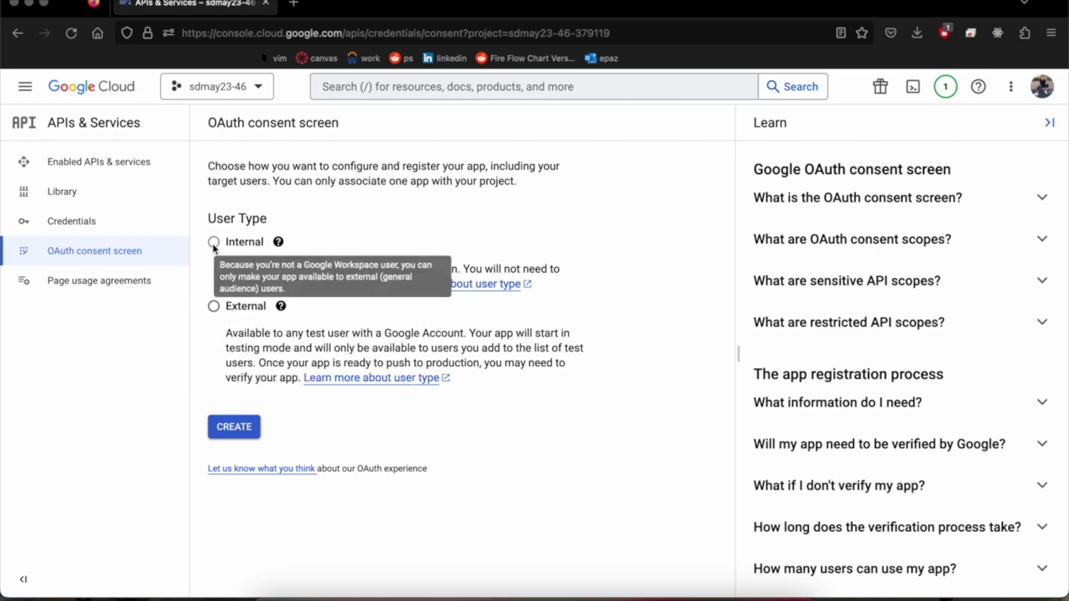
left_click(213, 306)
Step: Enter consent screen app info: name sdmay23-46, the account's support email, and a developer contact email
left_click(231, 429)
left_click(282, 303)
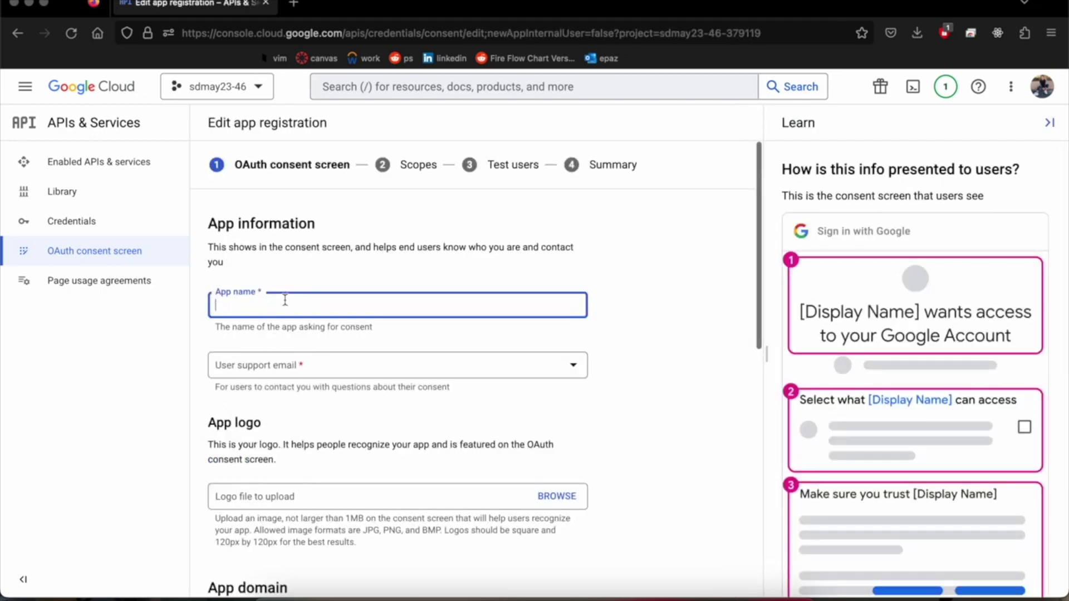
type("sdmay23-46")
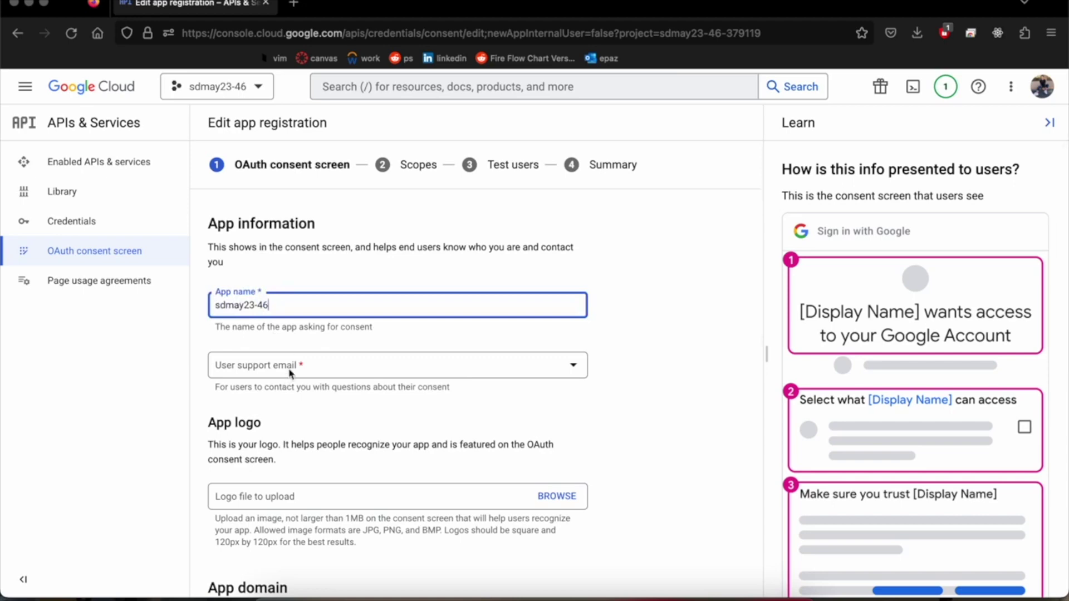
left_click(306, 377)
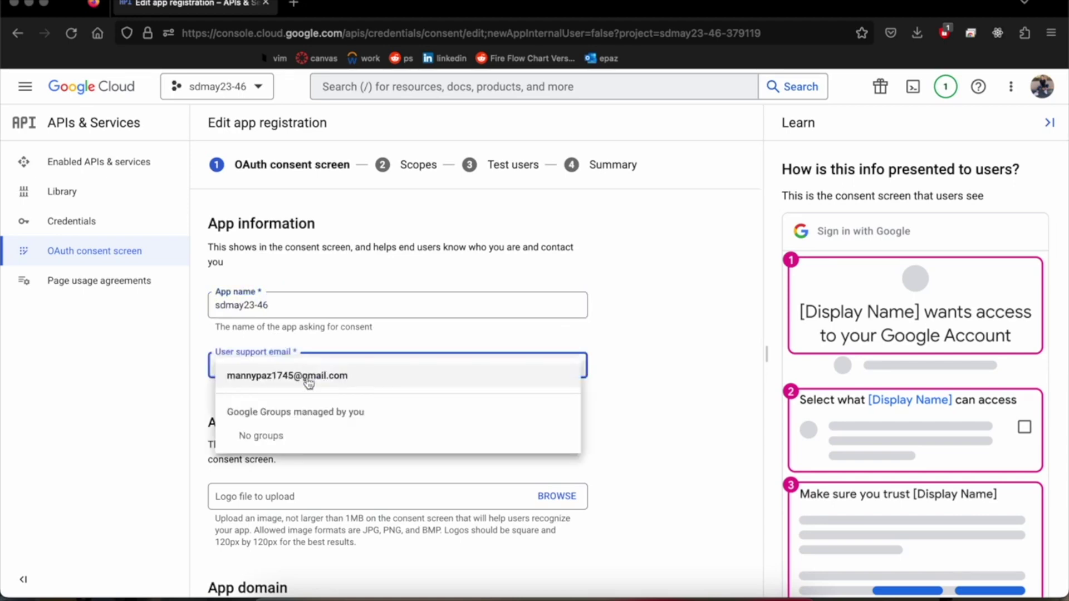
left_click(307, 382)
scroll(211, 429, "down", 4)
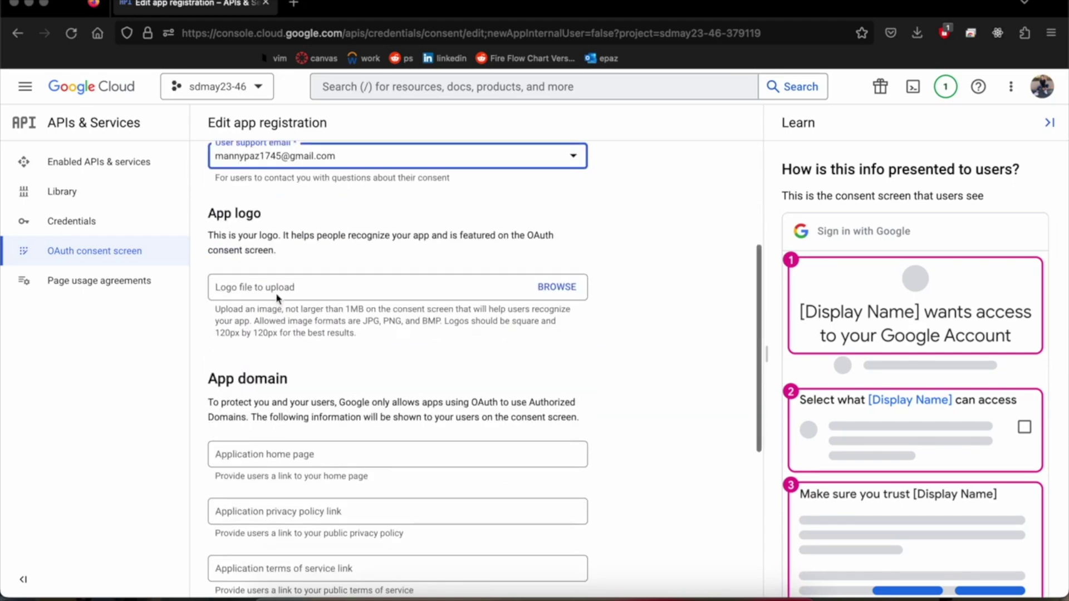
scroll(276, 298, "down", 3)
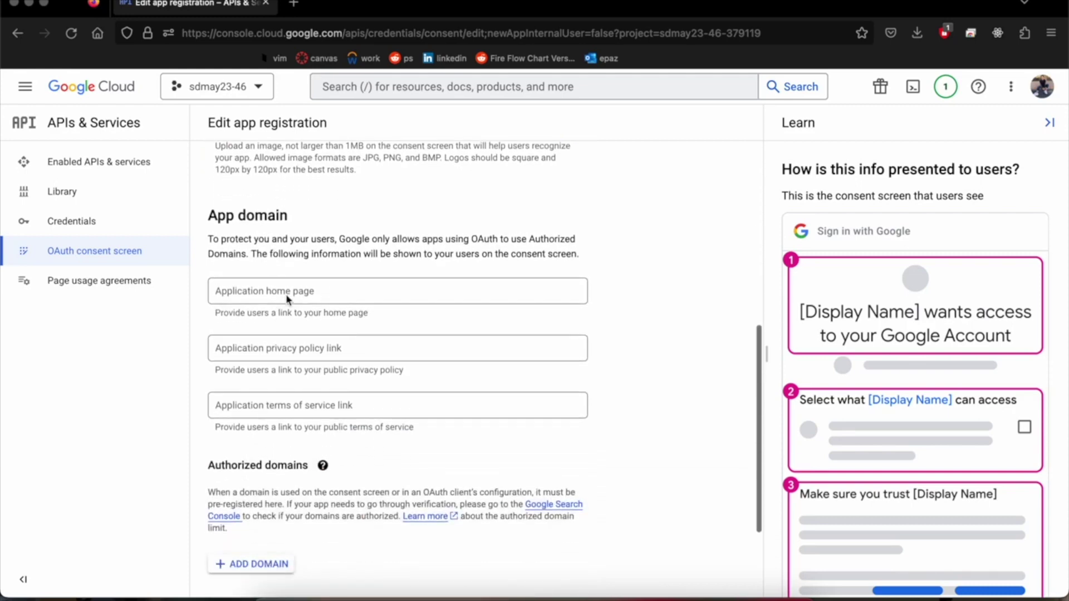
scroll(274, 399, "down", 3)
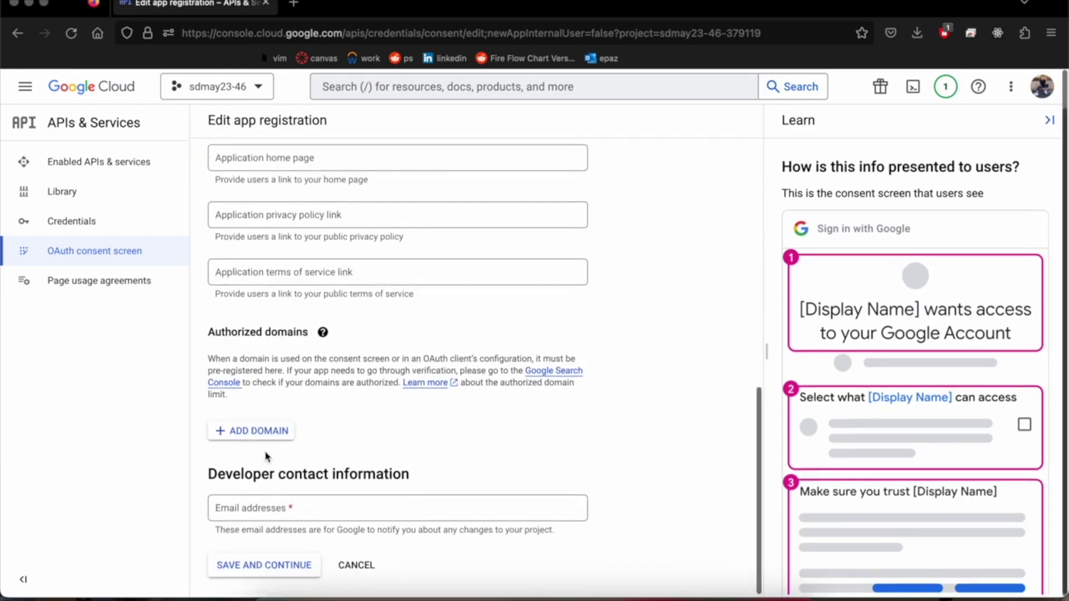
left_click(285, 511)
type("many")
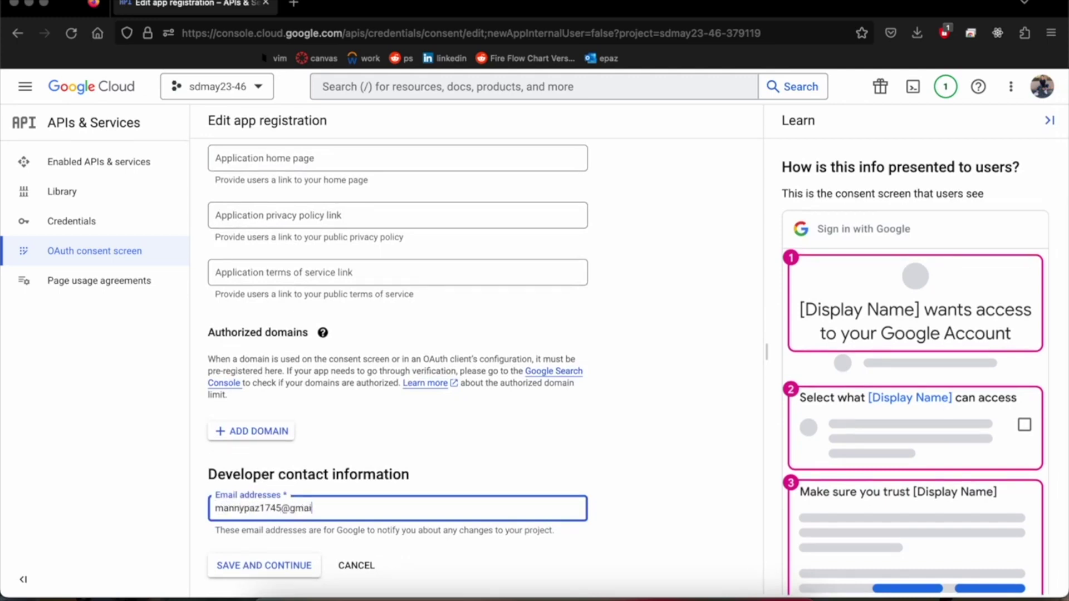
left_click(288, 565)
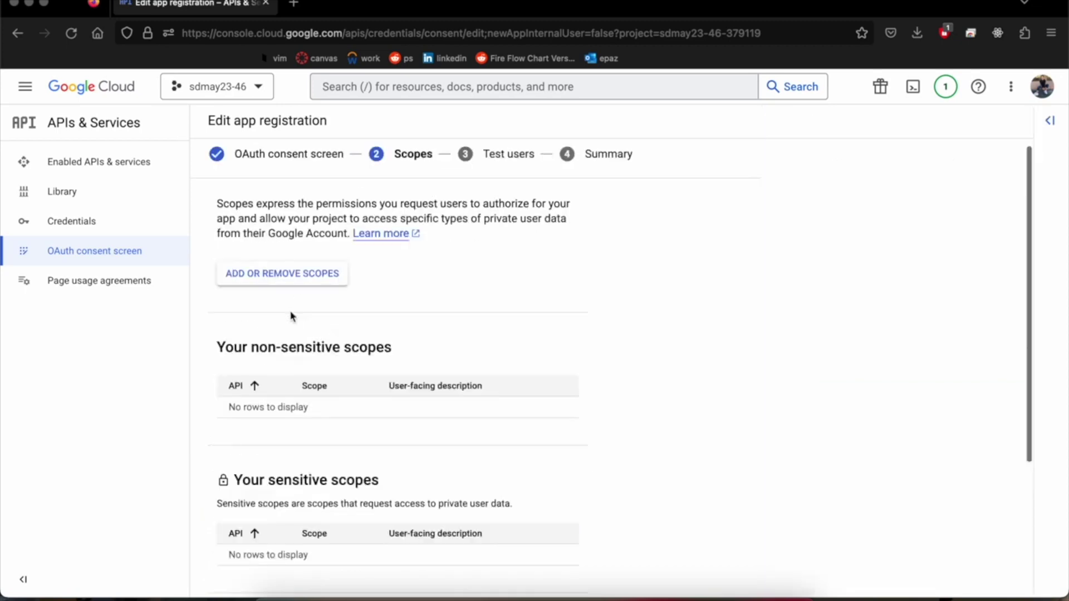
Step: Skip scopes and test users to finish registration, then go to the Credentials page
scroll(309, 327, "down", 5)
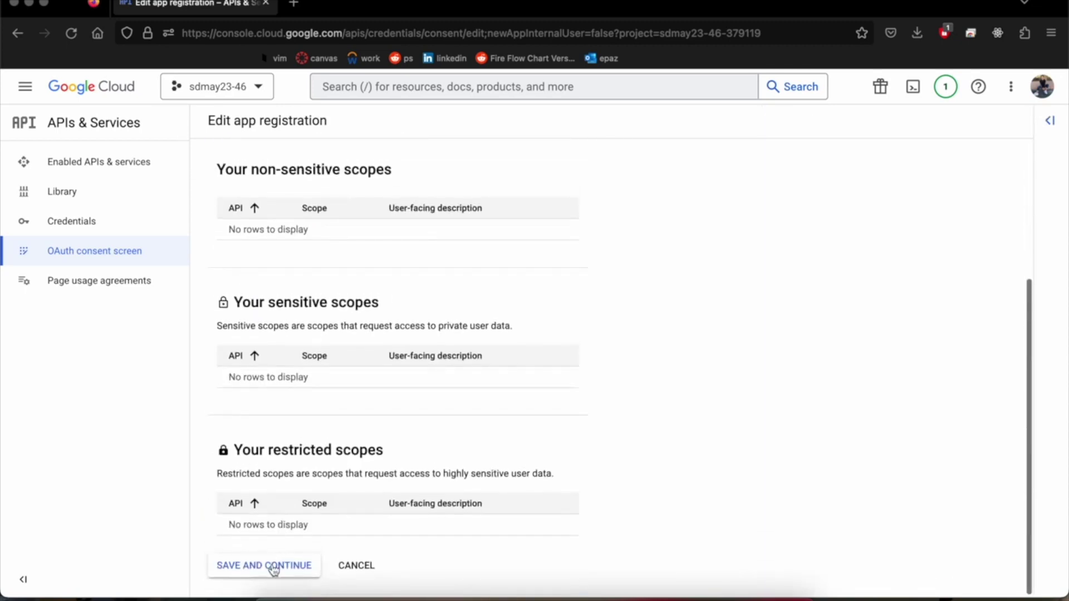
left_click(273, 566)
left_click(293, 460)
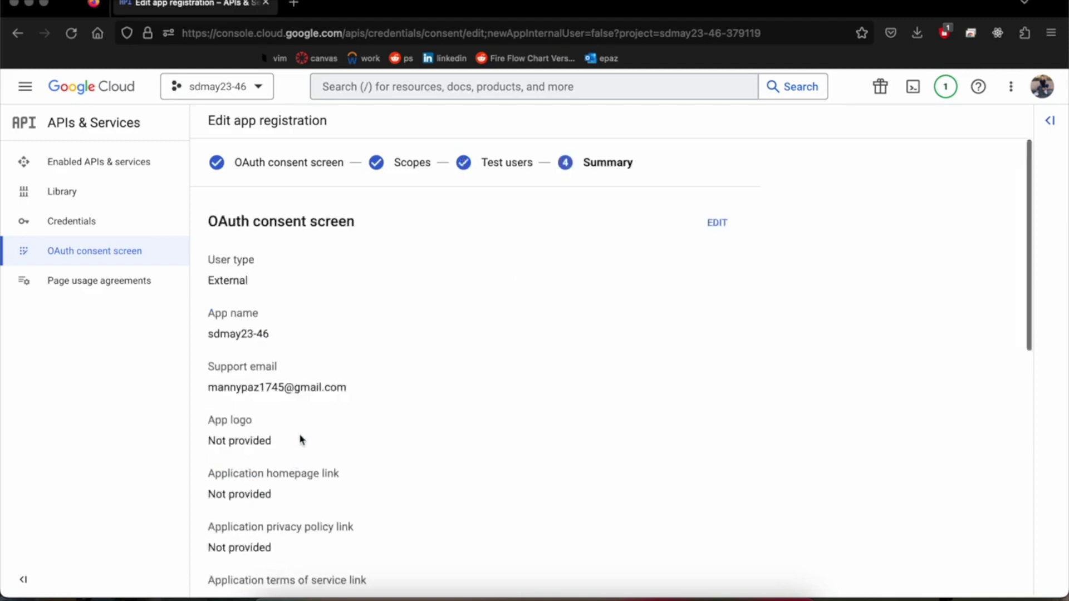
scroll(301, 440, "down", 10)
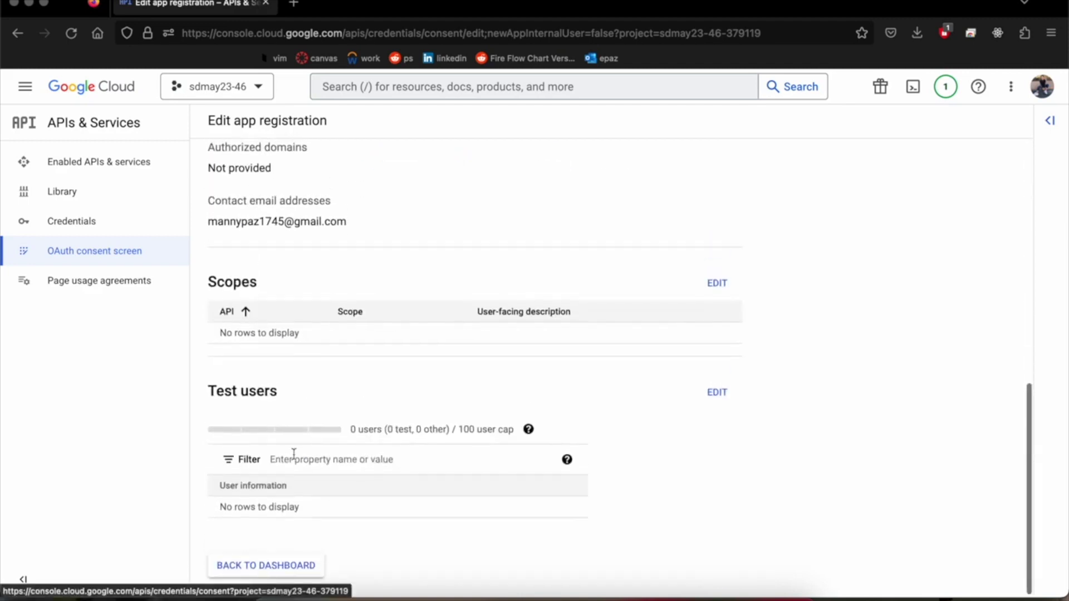
scroll(294, 456, "up", 10)
scroll(293, 457, "down", 10)
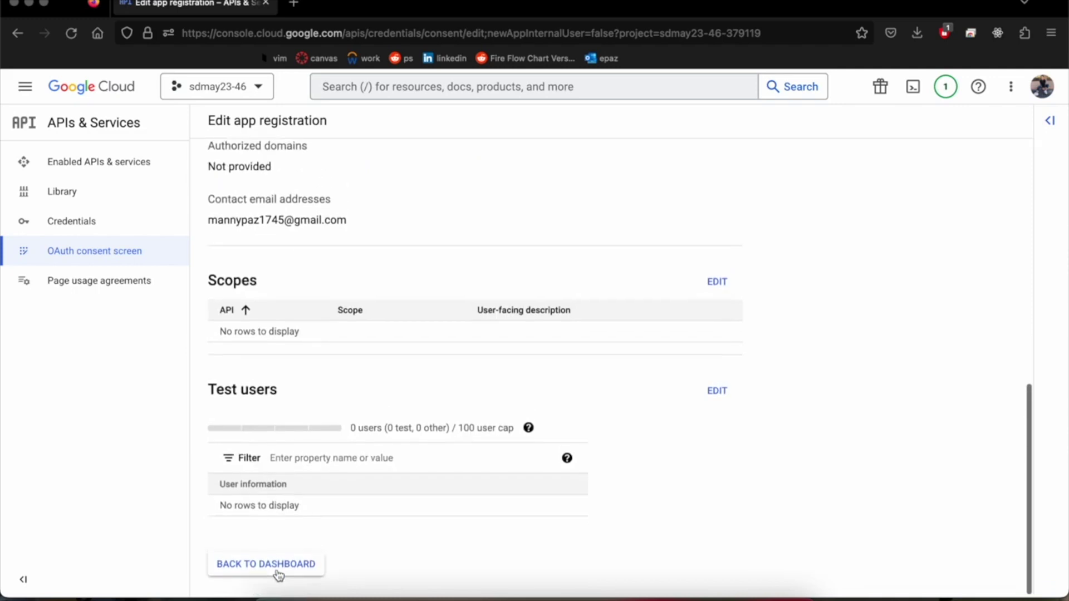
left_click(266, 564)
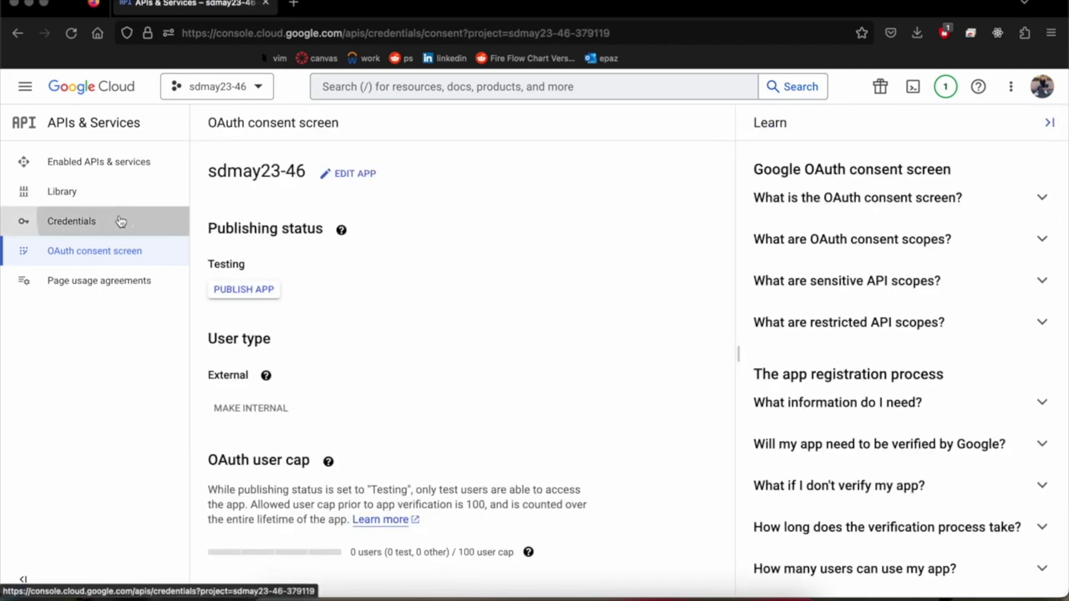
left_click(121, 221)
left_click(403, 130)
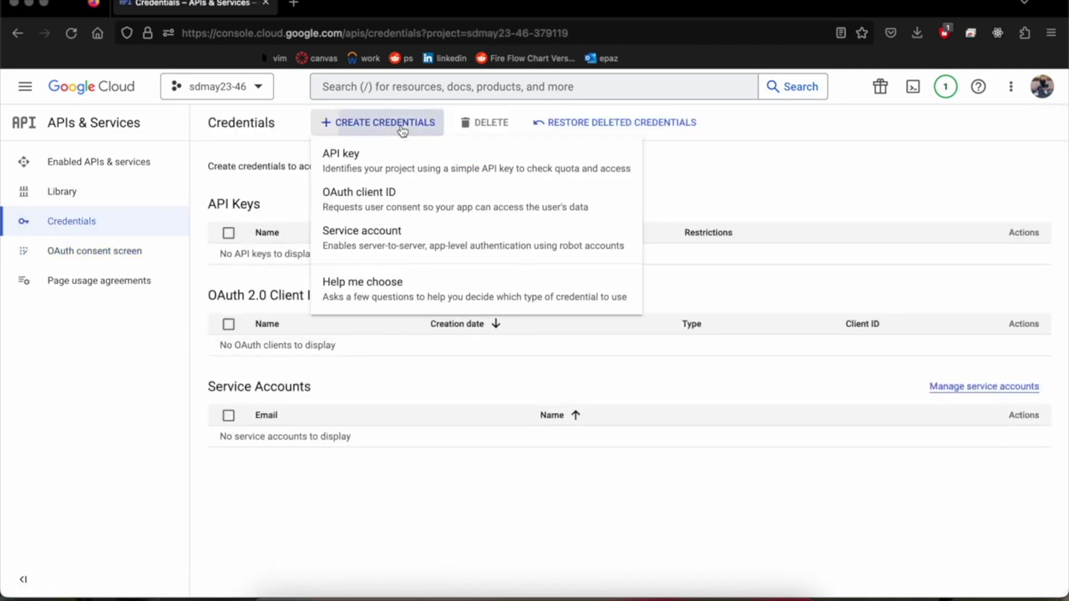
left_click(410, 196)
left_click(427, 230)
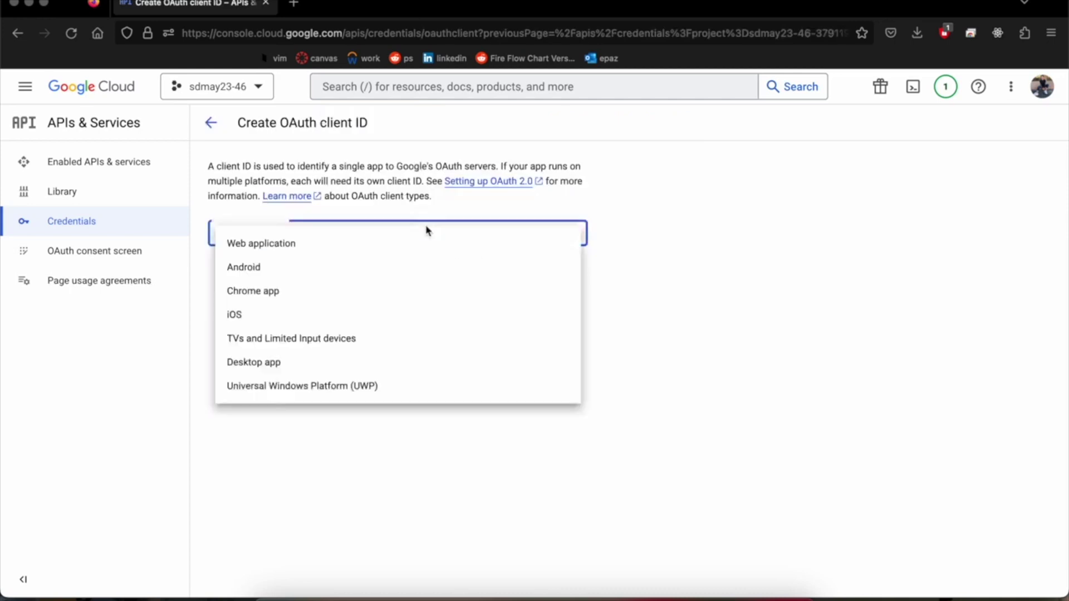
left_click(361, 252)
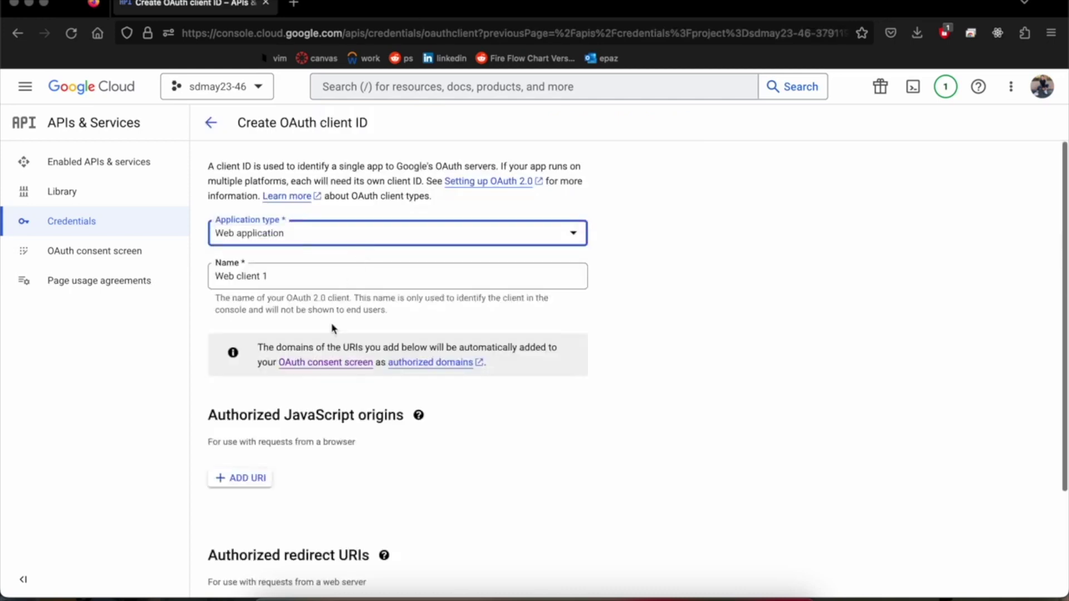
left_click(347, 269)
scroll(224, 388, "down", 3)
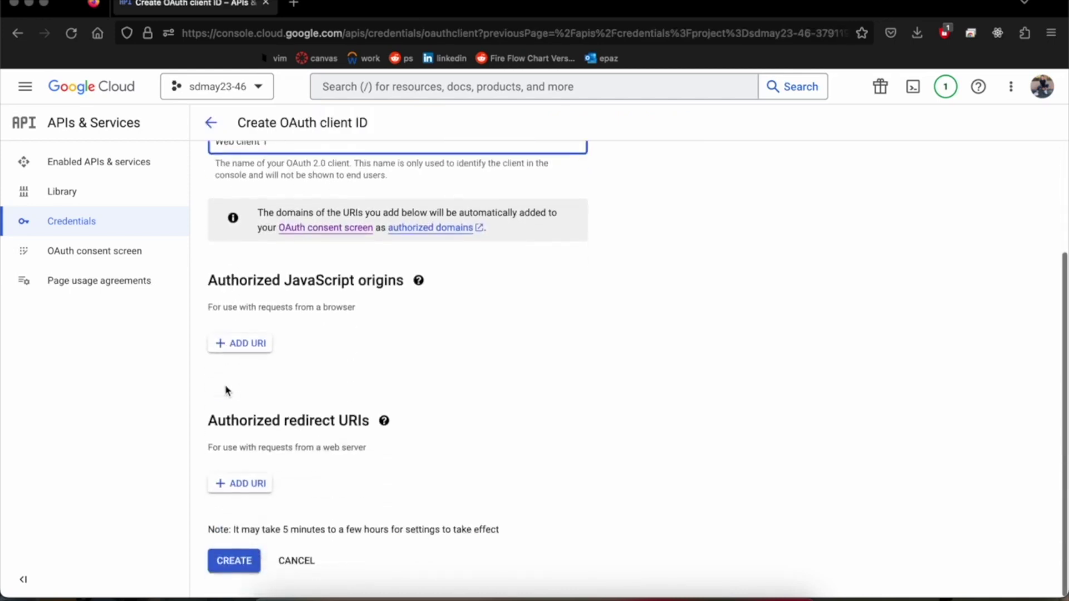
left_click(254, 355)
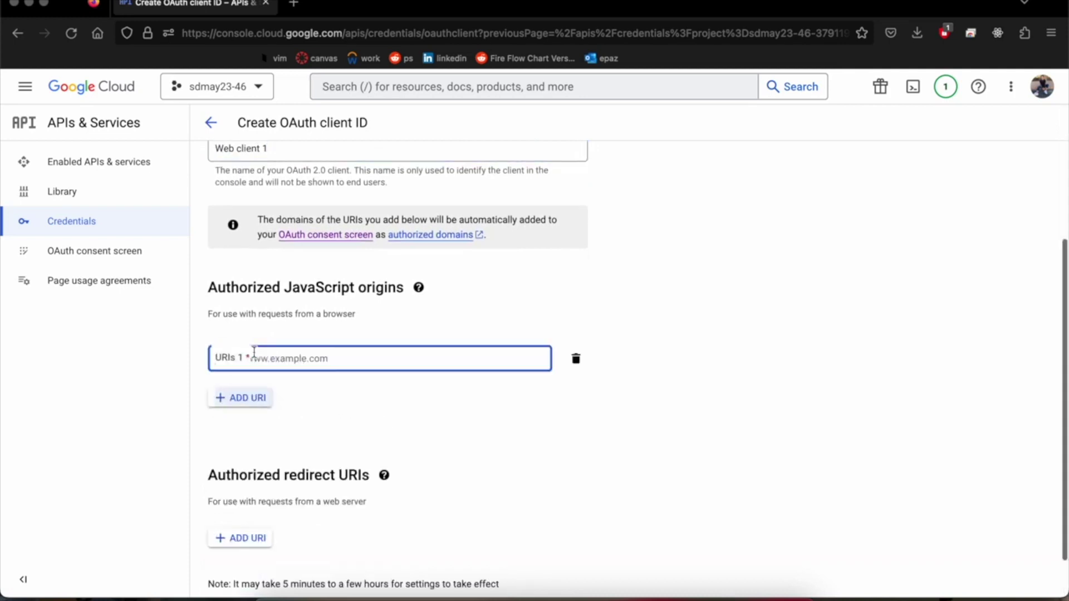
type("h")
key("BackSpace")
type("htt")
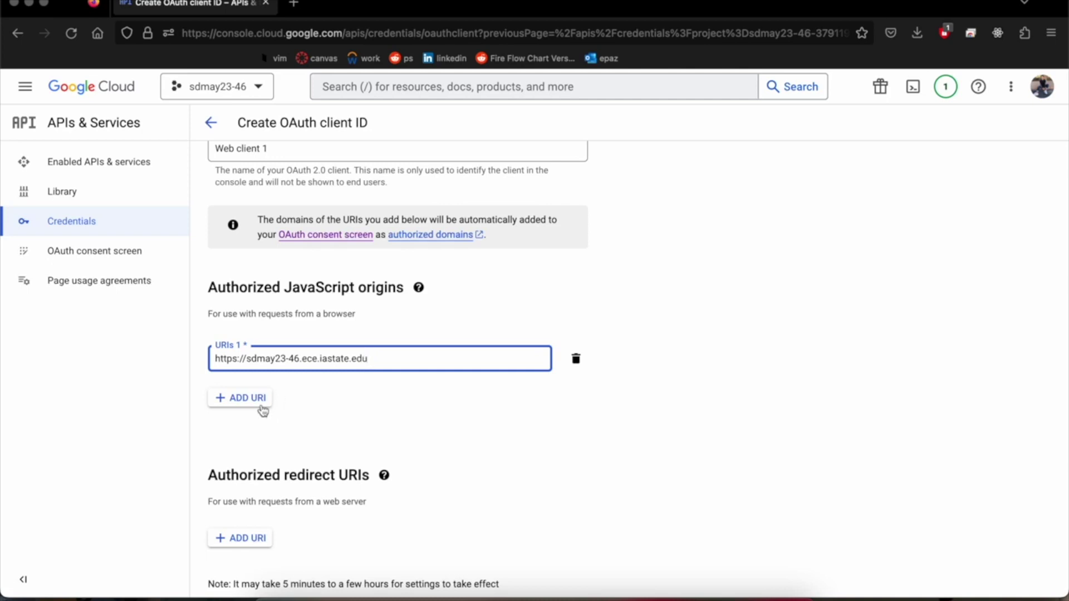
left_click(259, 440)
scroll(253, 466, "down", 3)
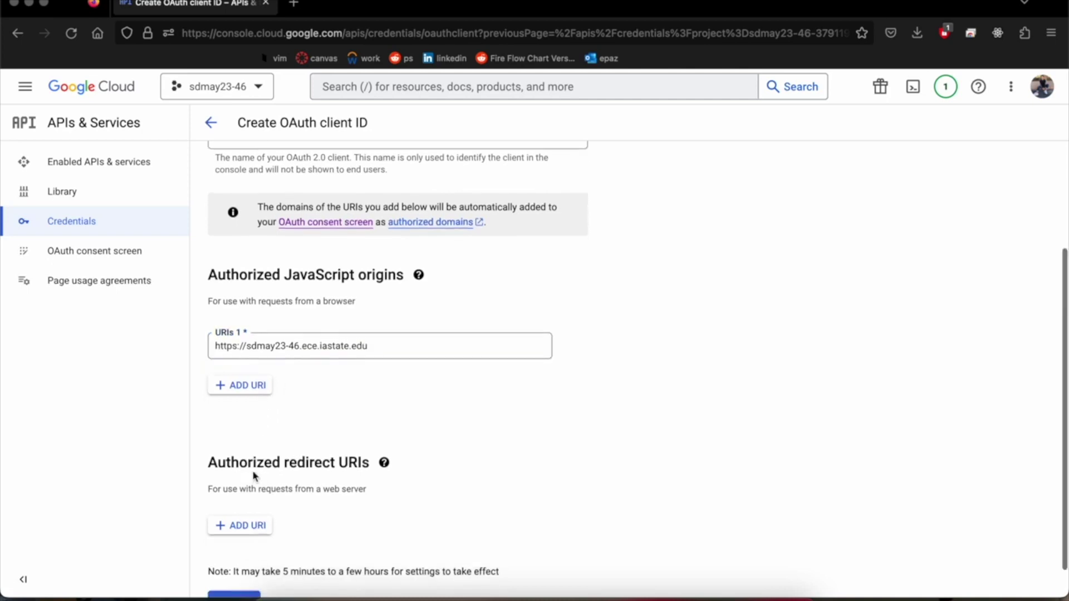
Step: Load the PrairieLearn home page at sdmay23-46.ece.iastate.edu in a new tab, then return to the client form
left_click(293, 3)
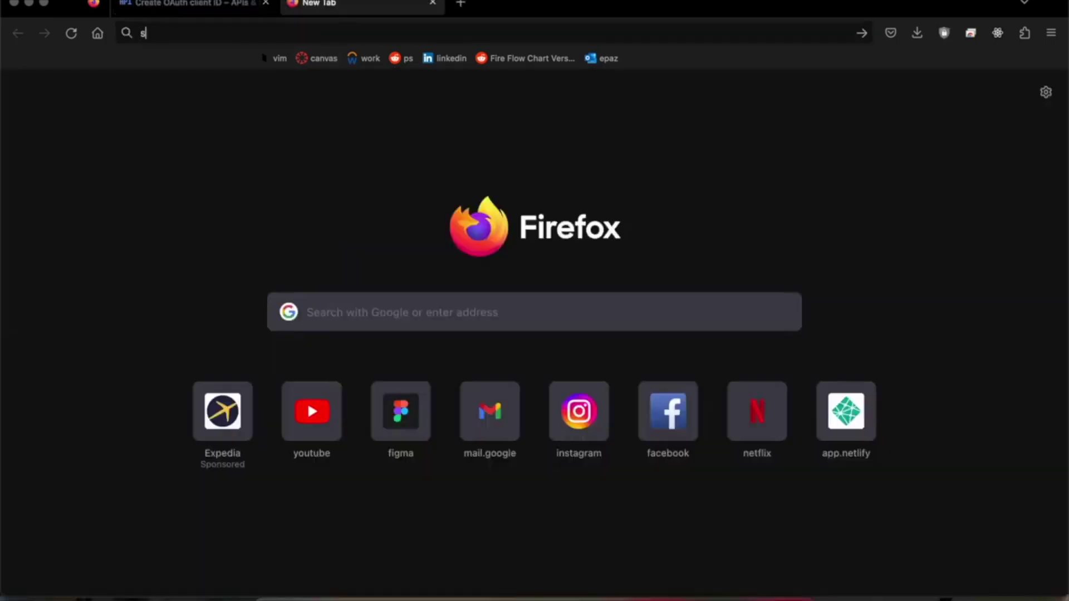
type("sdmay23-46.ece.iastate.edu:3000/")
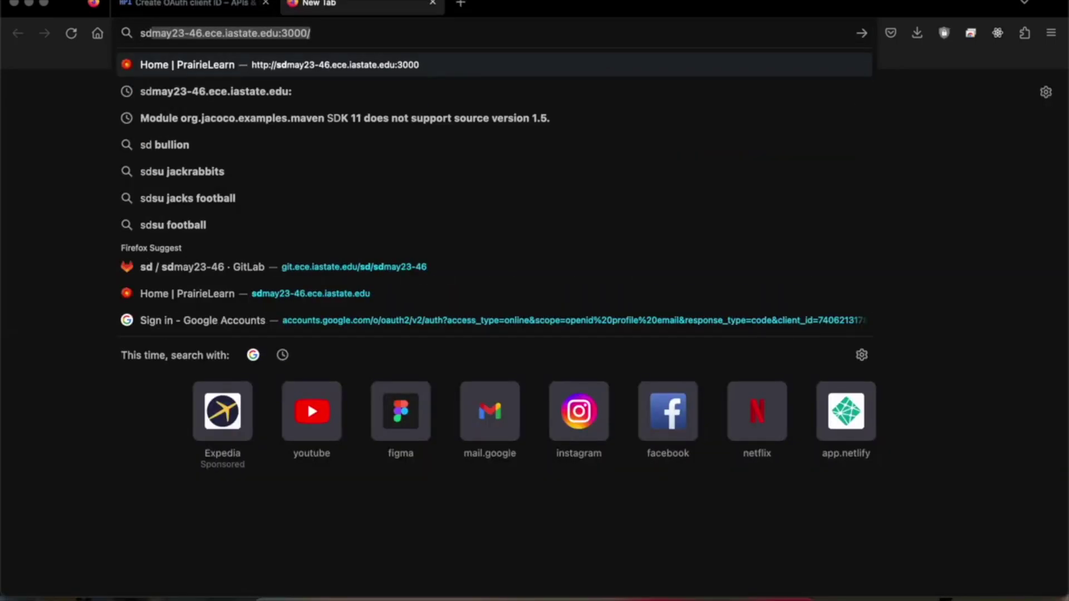
left_click(300, 293)
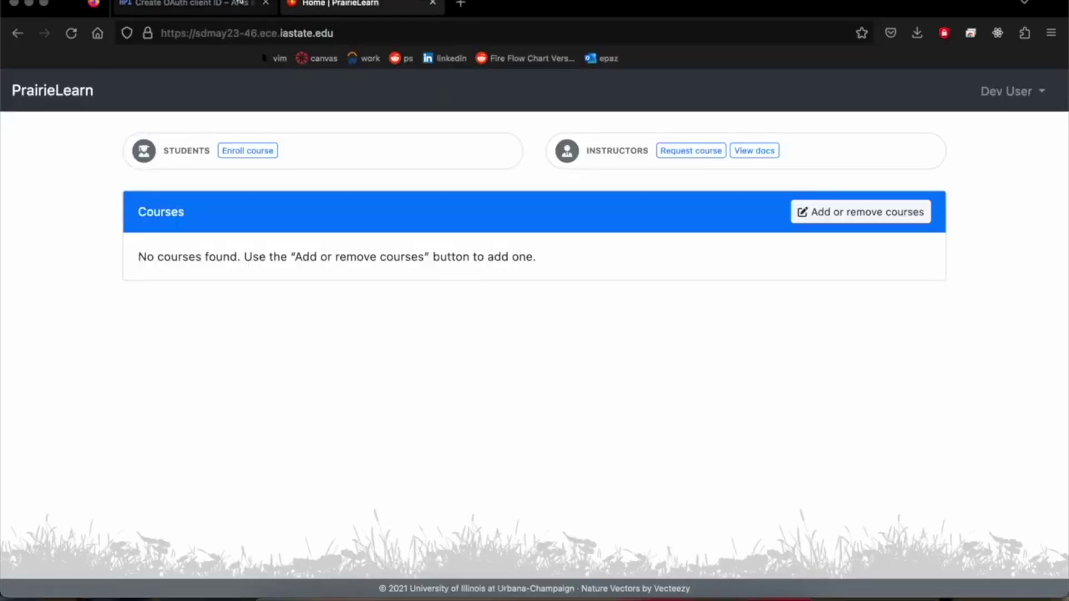
left_click(240, 3)
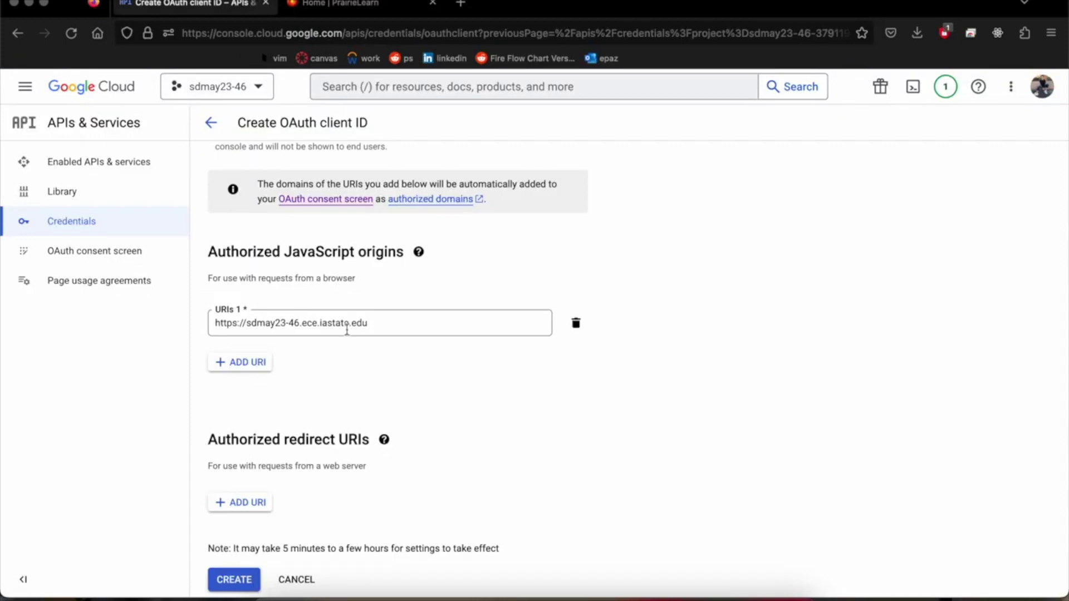
scroll(346, 328, "down", 1)
left_click(249, 491)
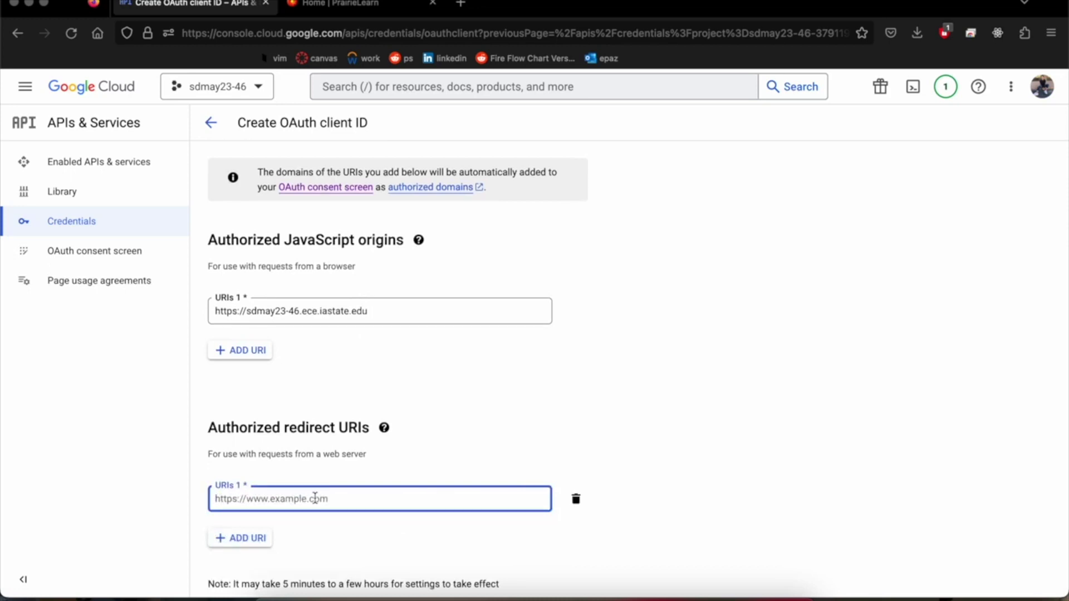
key("super+Tab")
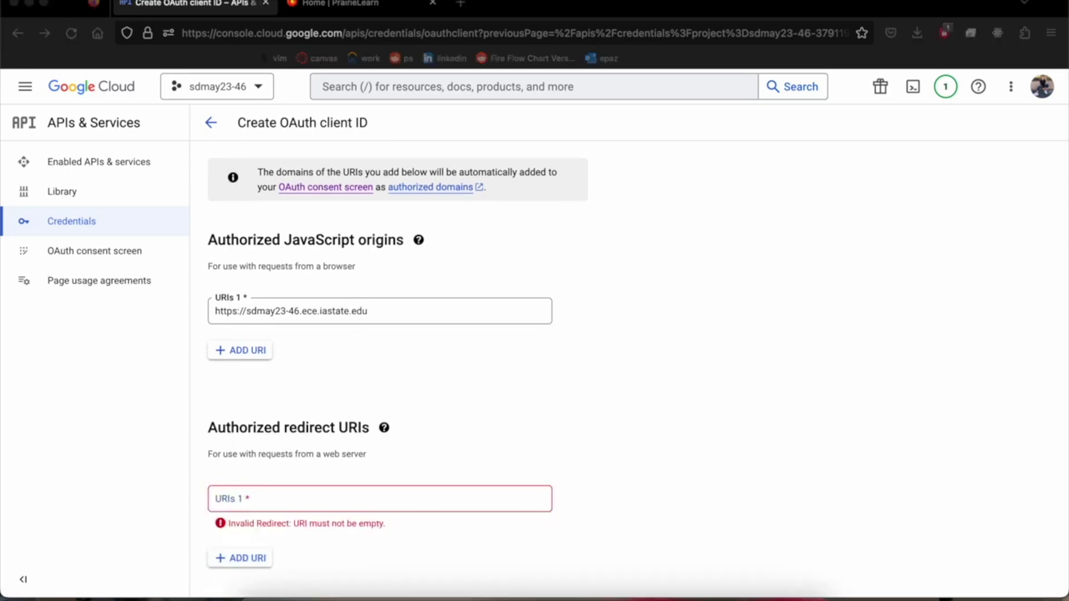
left_click(386, 311)
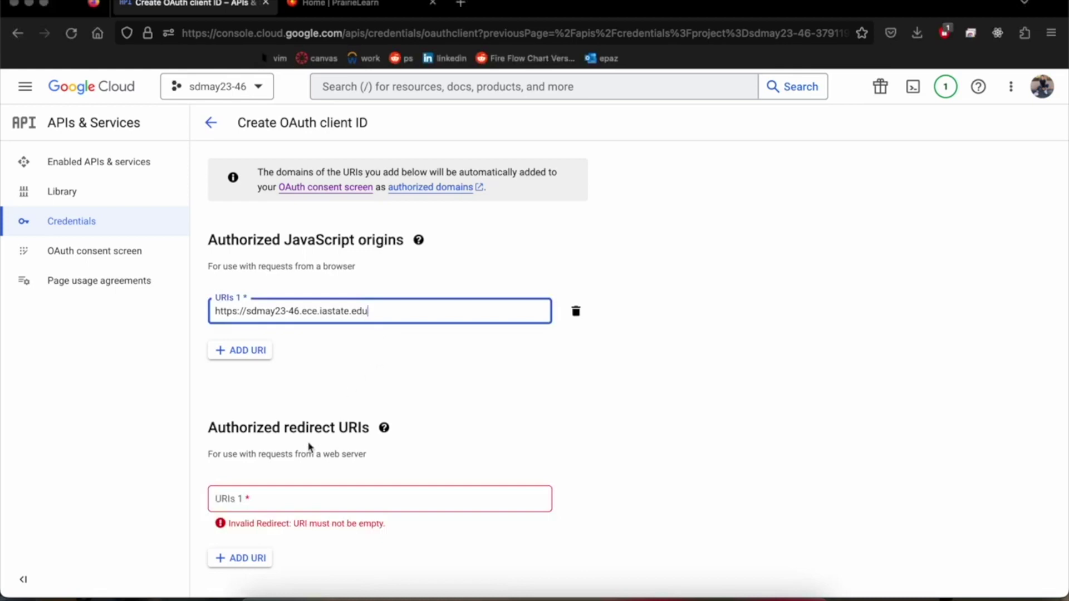
key("super+a")
key("super+c")
left_click(260, 501)
key("super+v")
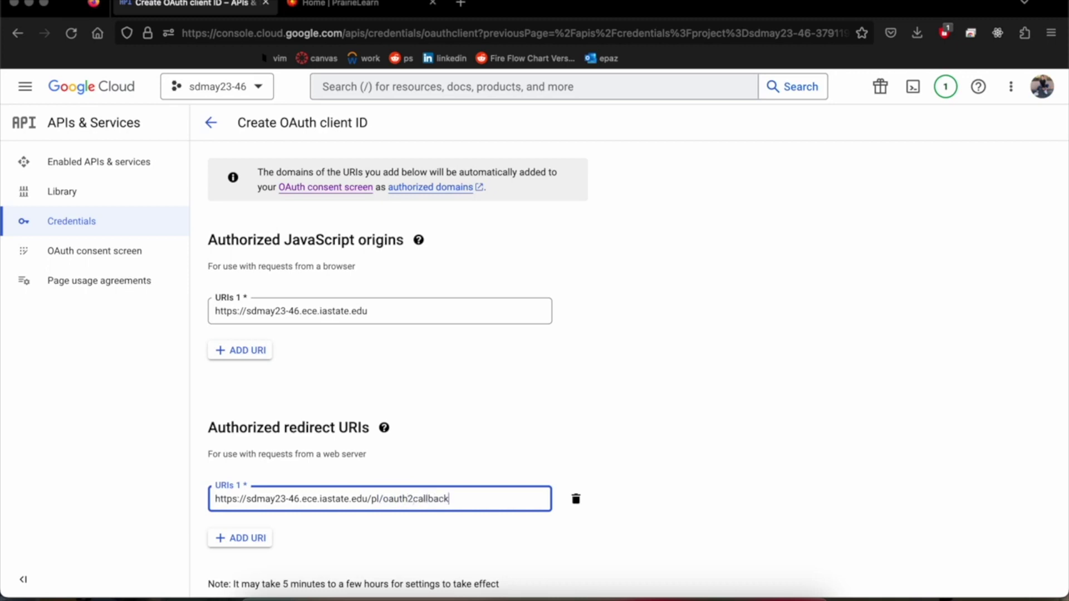
scroll(276, 444, "down", 1)
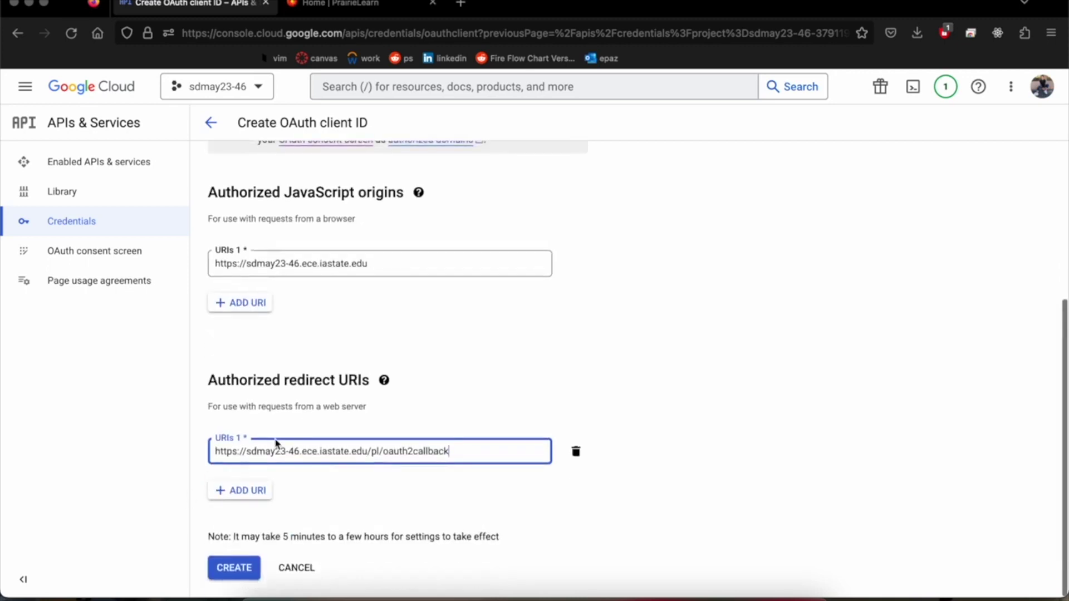
left_click(234, 568)
scroll(346, 363, "up", 2)
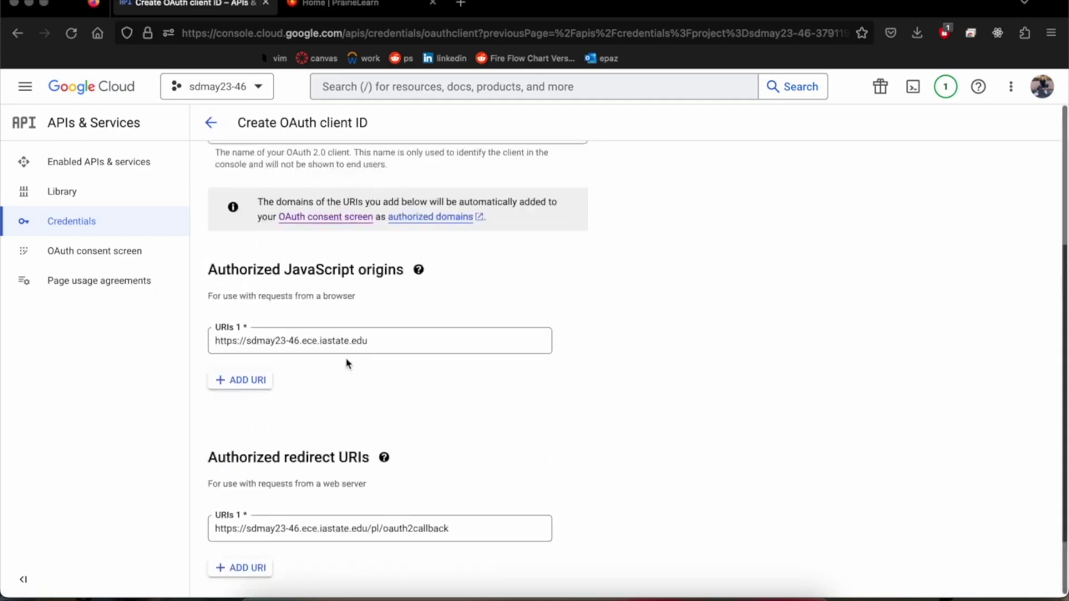
scroll(346, 363, "up", 3)
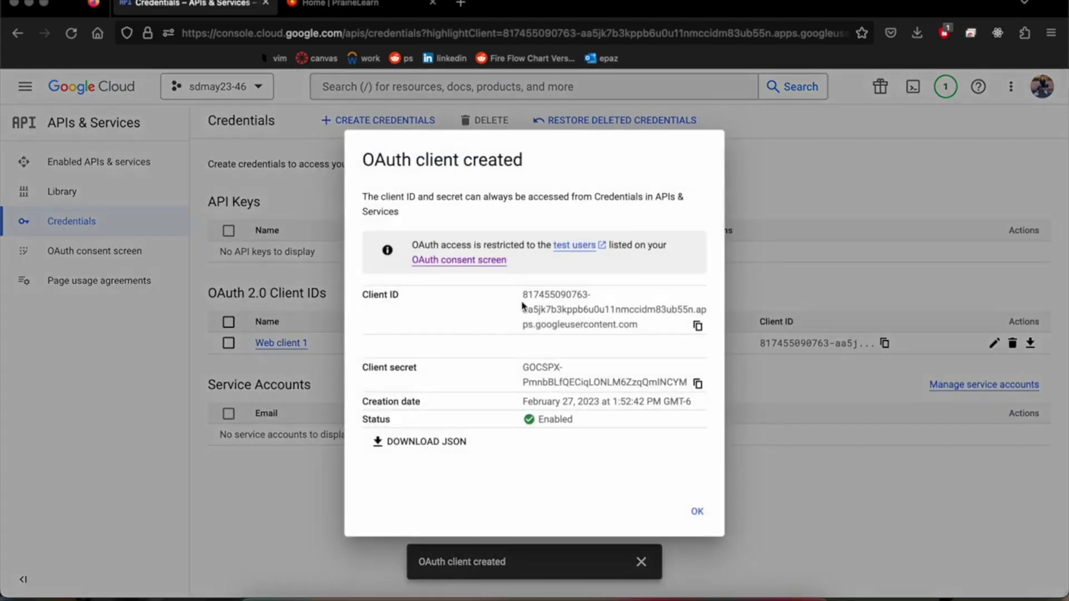
Step: Copy the new client ID, save its JSON credentials into seniorDesign, and dismiss the confirmation
left_click(698, 326)
left_click(429, 445)
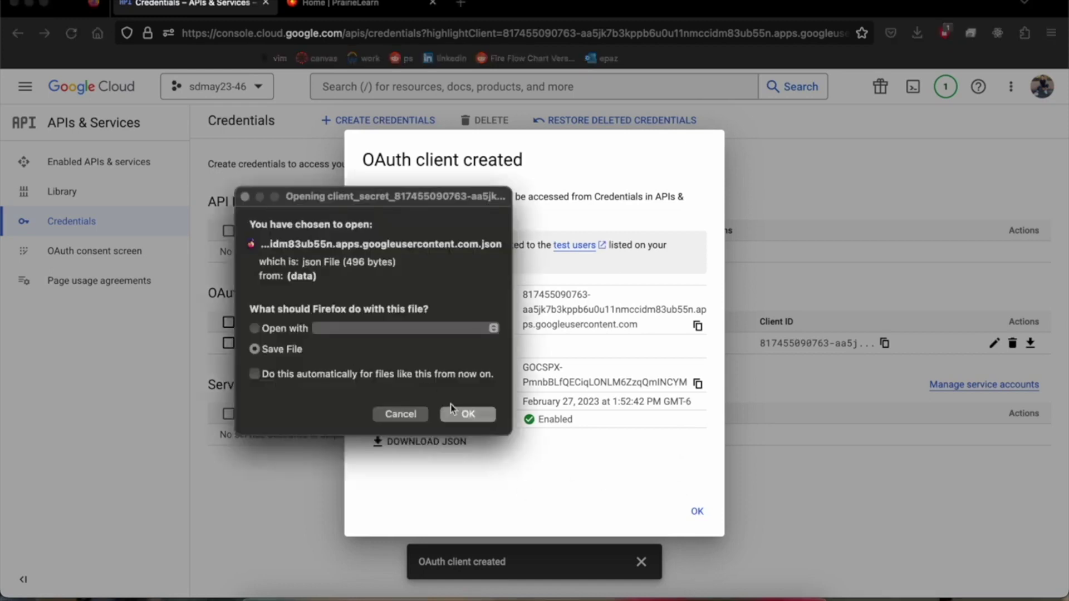
left_click(464, 414)
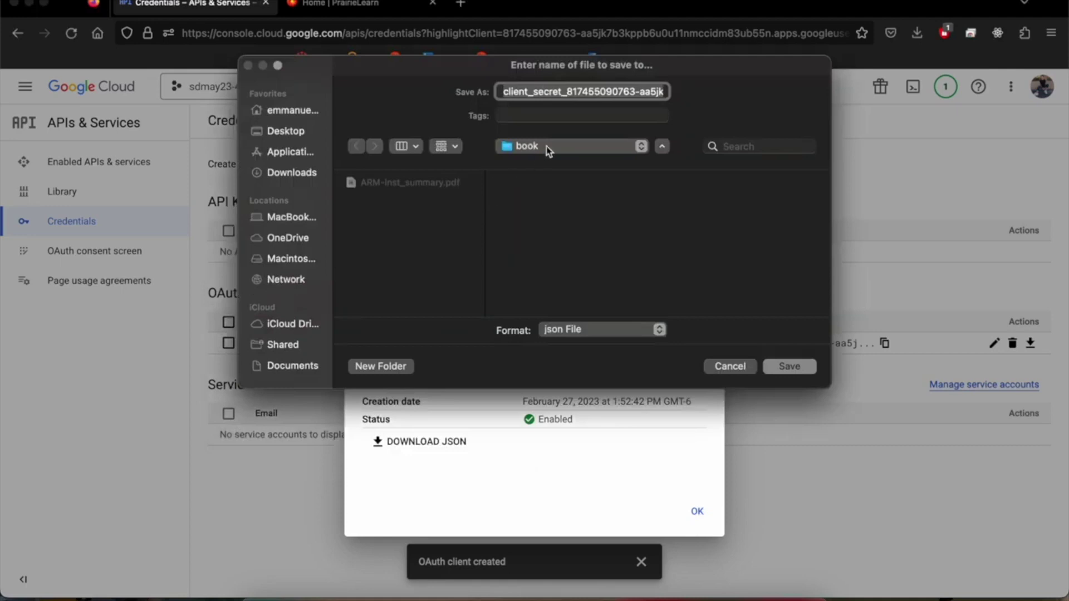
left_click(545, 147)
left_click(550, 164)
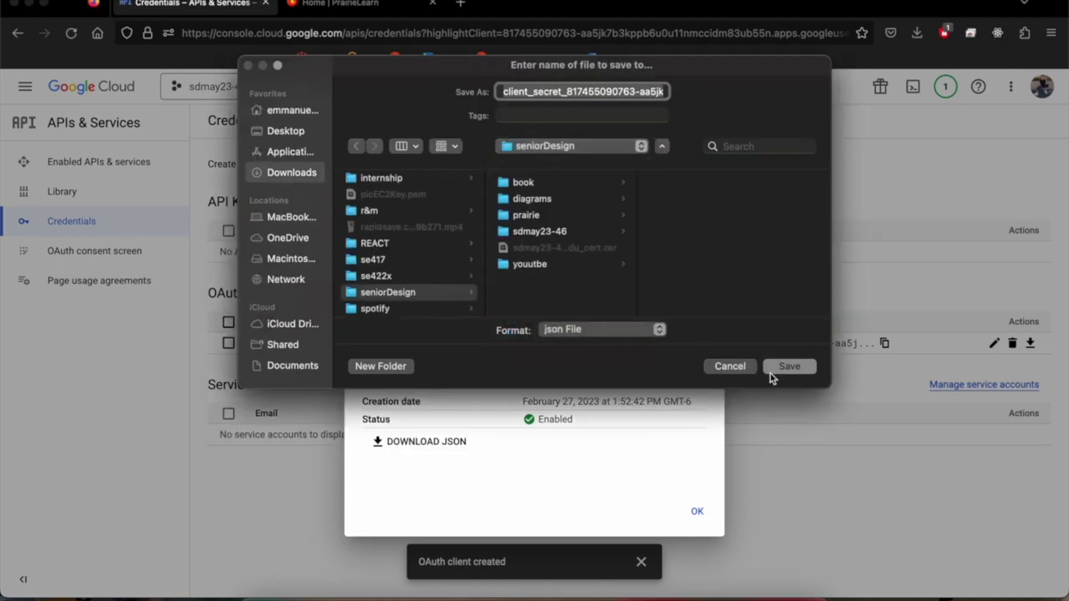
left_click(788, 366)
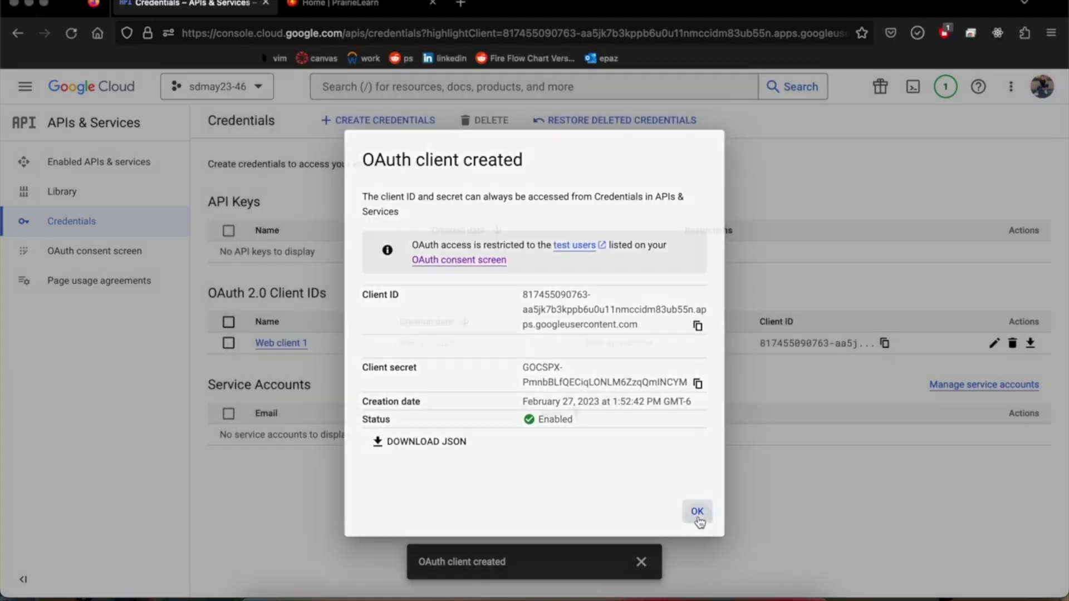
left_click(697, 512)
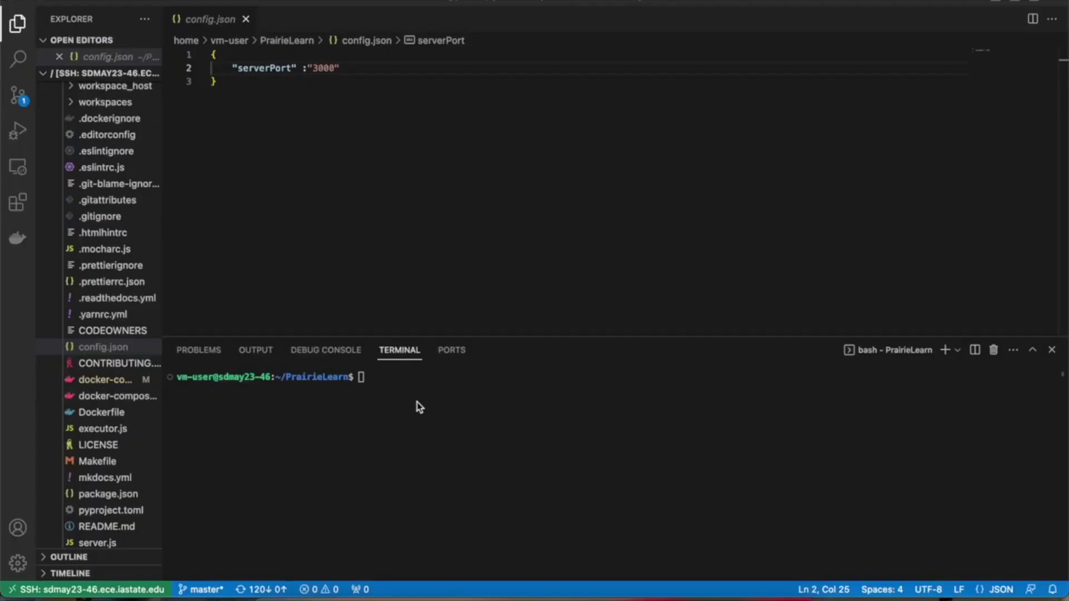
Step: Create an empty config.json in the PrairieLearn folder with touch and list the folder to confirm it
left_click_drag(352, 378, 281, 379)
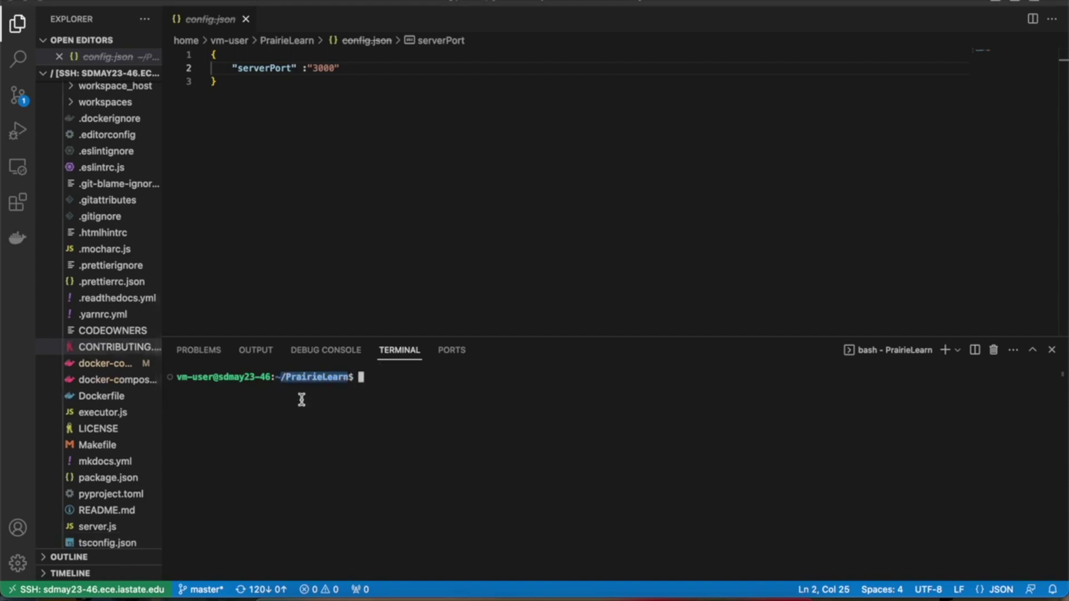
type("ls")
key("Return")
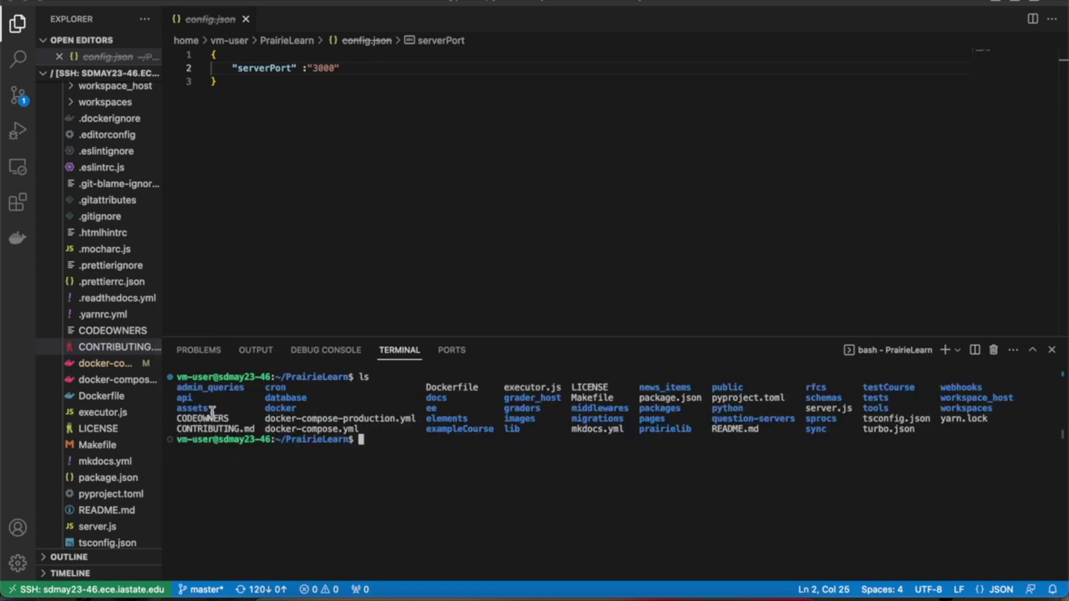
type("touch config.json")
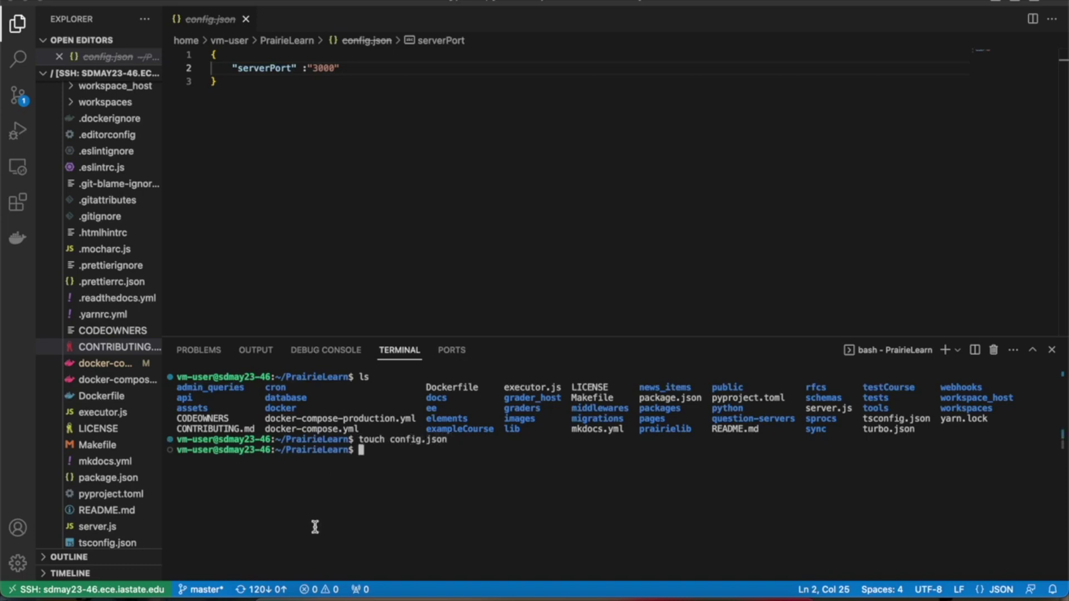
type("ls")
key("Return")
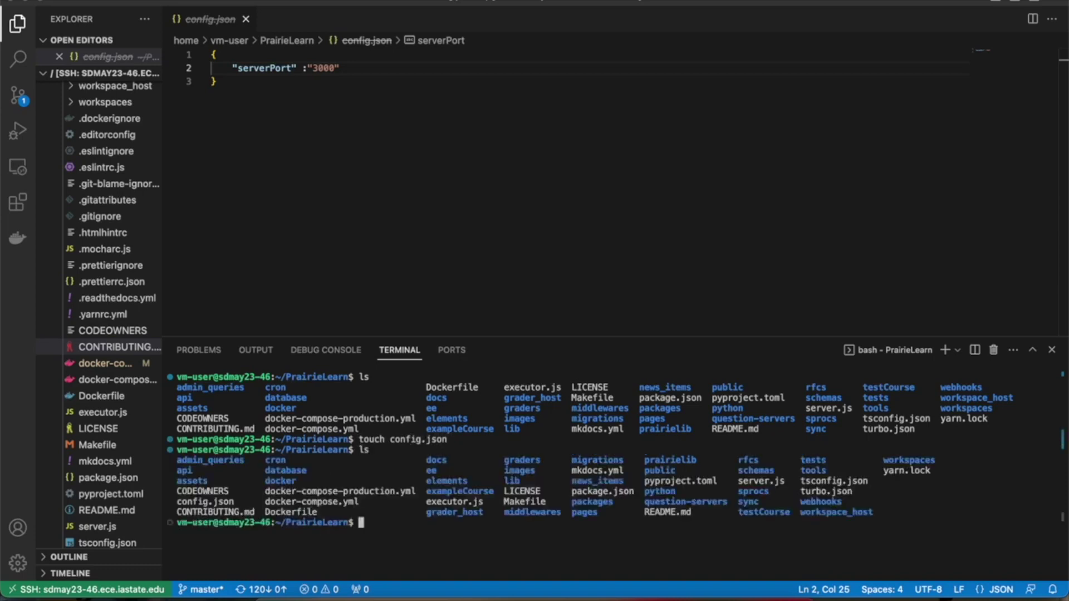
Step: Close the config.json editor, re-expand PrairieLearn in the Explorer, and refocus the terminal
left_click_drag(234, 501, 177, 501)
scroll(95, 411, "up", 1)
scroll(99, 388, "up", 5)
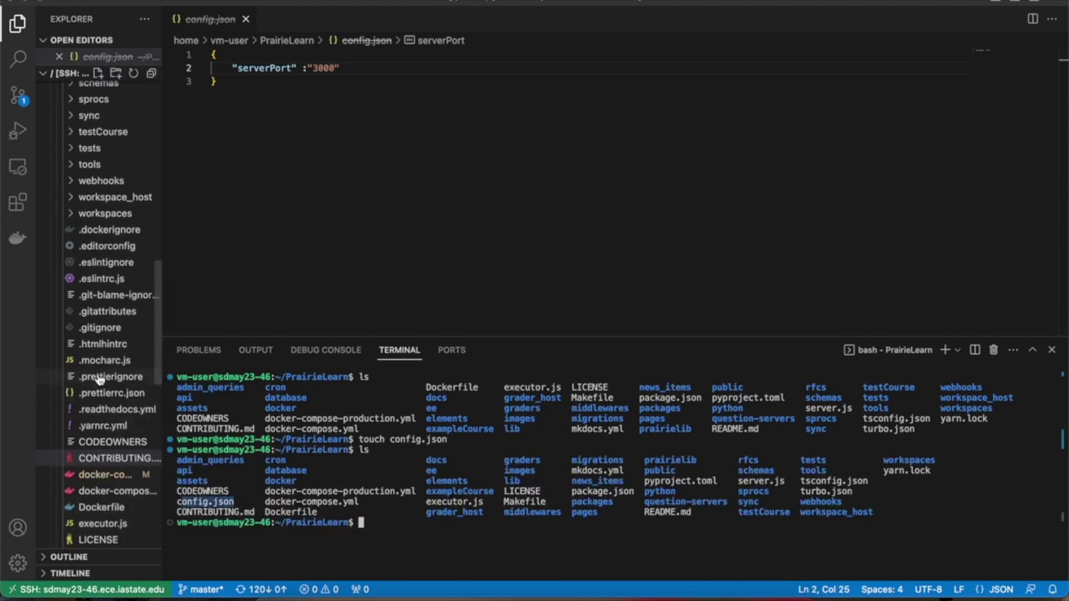
scroll(66, 106, "up", 10)
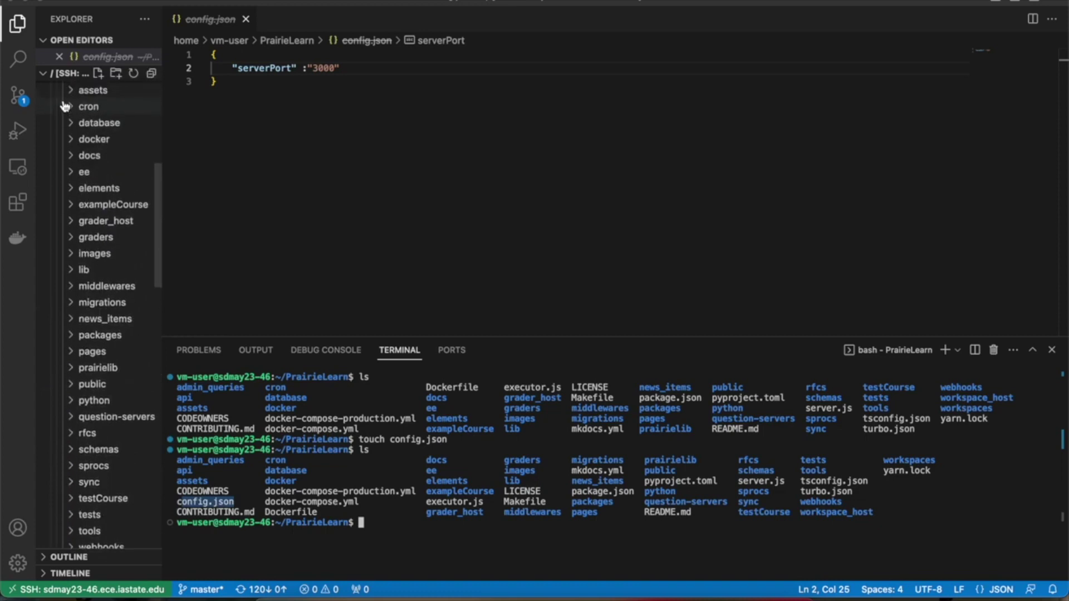
left_click(67, 134)
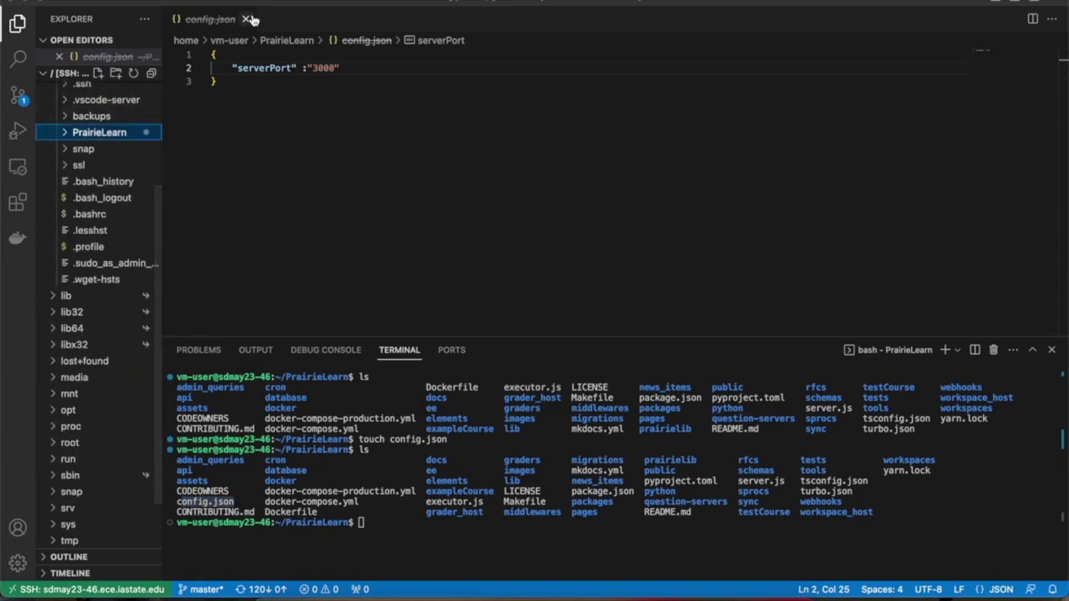
left_click(246, 19)
left_click(70, 120)
scroll(66, 334, "down", 15)
scroll(67, 335, "up", 1)
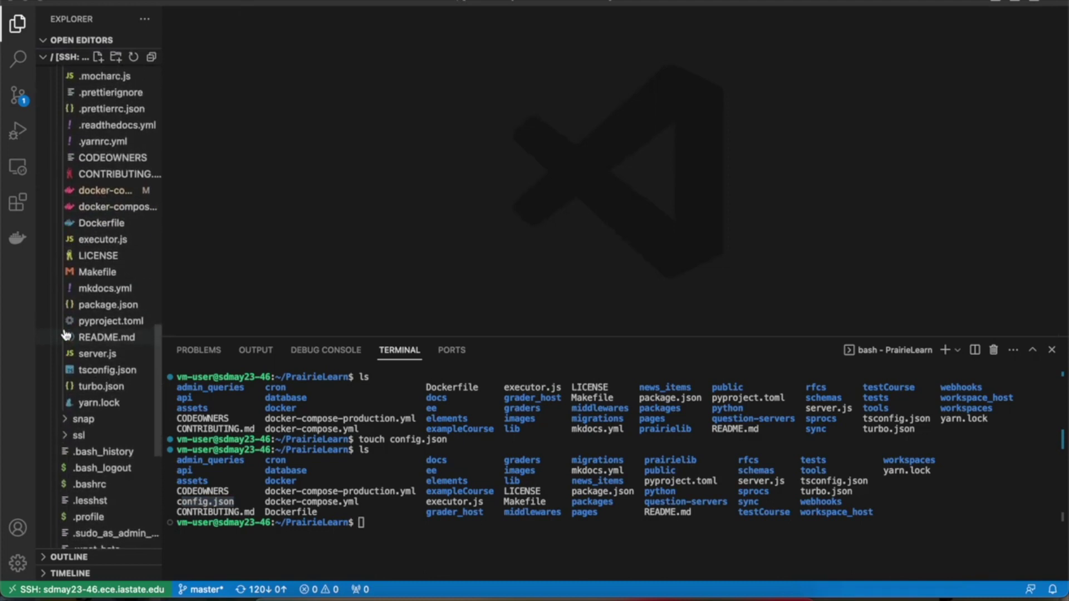
scroll(66, 336, "up", 2)
scroll(67, 336, "up", 12)
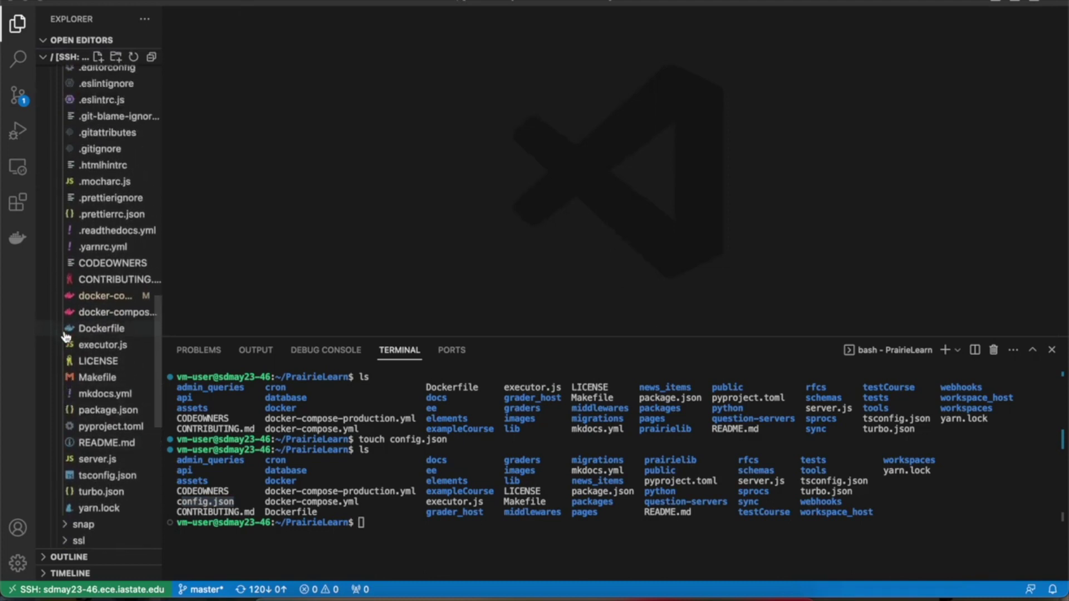
scroll(67, 335, "down", 11)
scroll(67, 335, "up", 1)
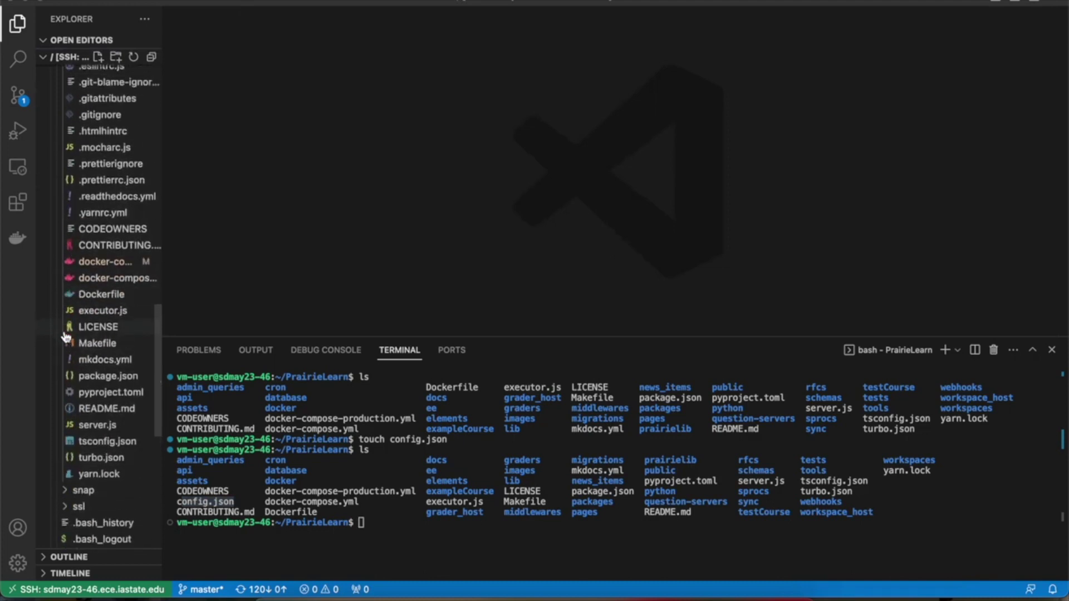
left_click(374, 519)
Step: Open config.json in vim and insert a pair of braces with an empty line between them
type("vim ")
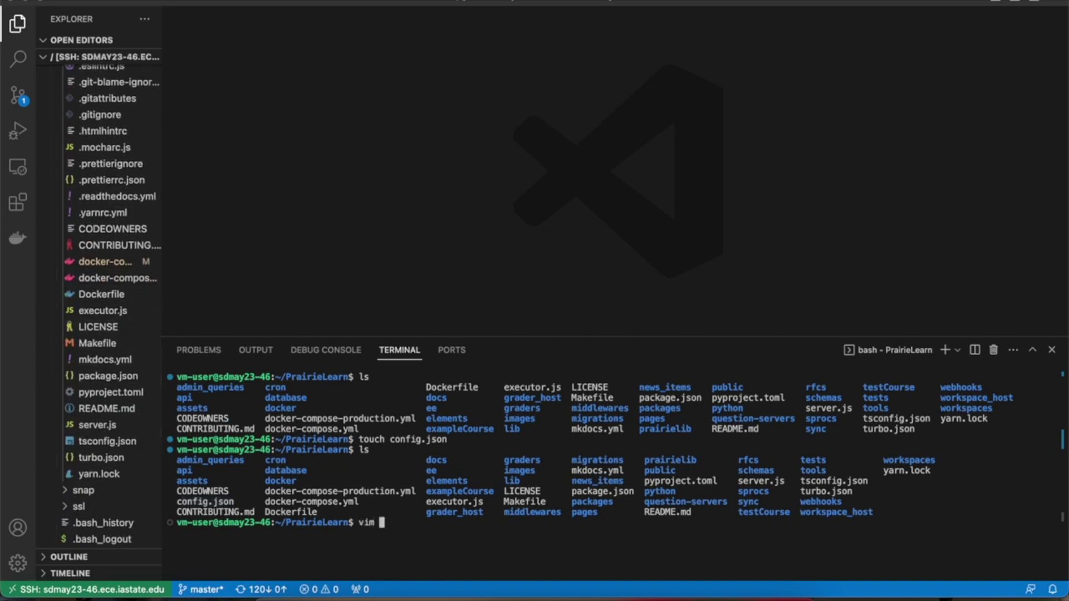
type("config.json")
key("Return")
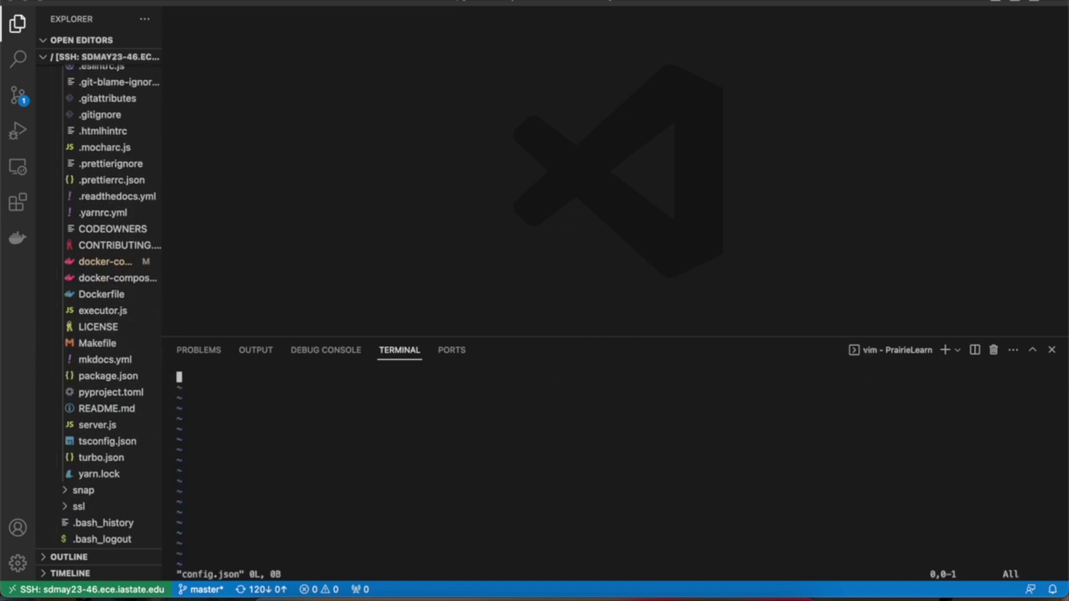
key("i")
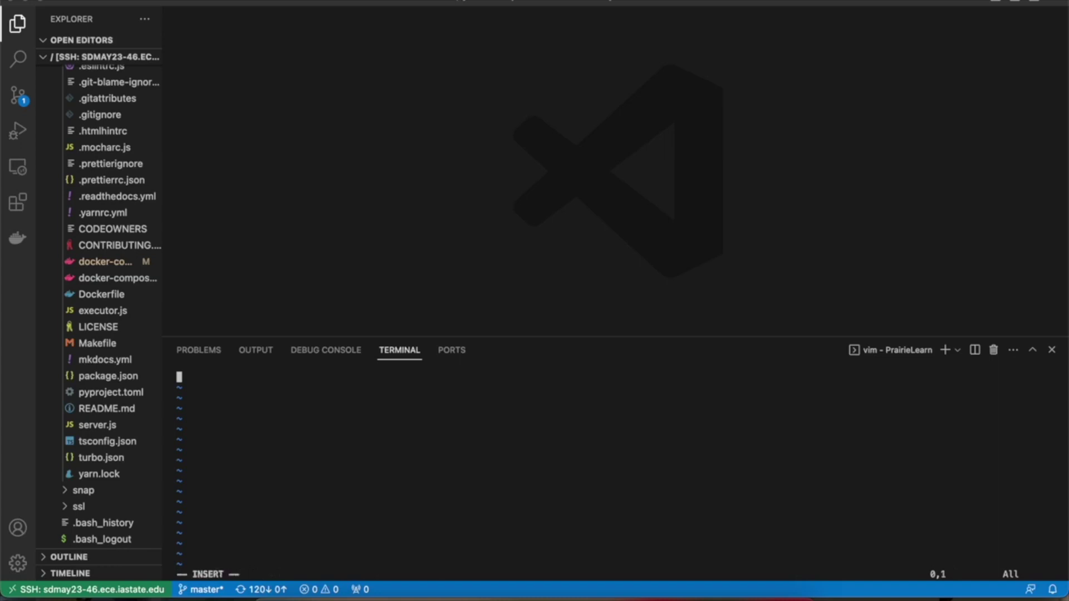
type("{")
key("Return")
type("}")
key("Escape")
key("shift+o")
Step: Add the line "serverPort" : "3000" and begin a "googleClientId" : entry below it
type("serverPort:")
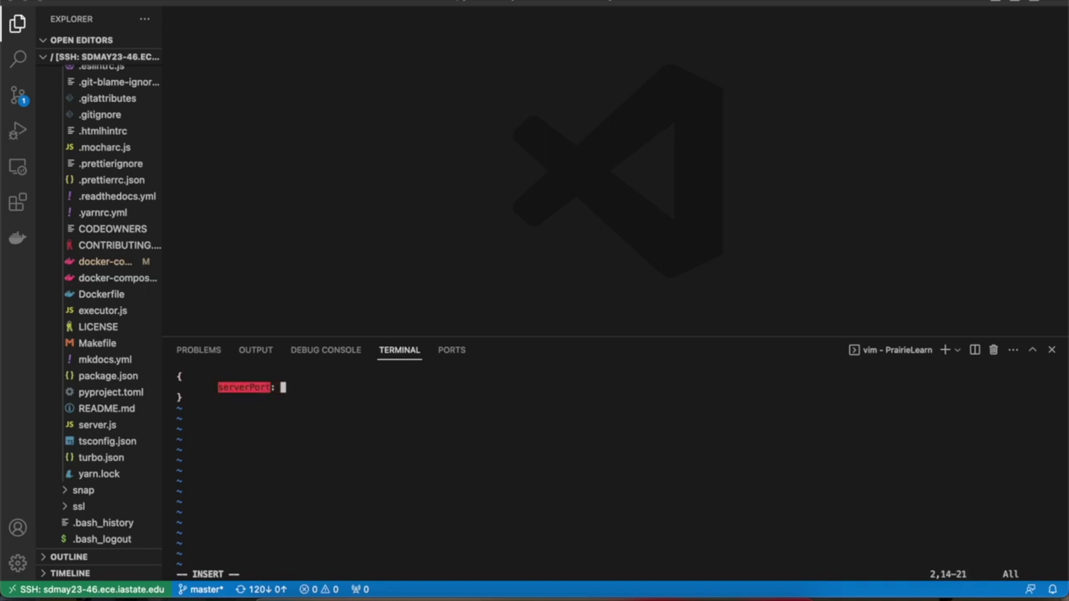
key("BackSpace")
key("BackSpace")
key("BackSpace")
key("BackSpace")
key("BackSpace")
key("BackSpace")
key("BackSpace")
key("BackSpace")
key("BackSpace")
key("BackSpace")
key("BackSpace")
key("BackSpace")
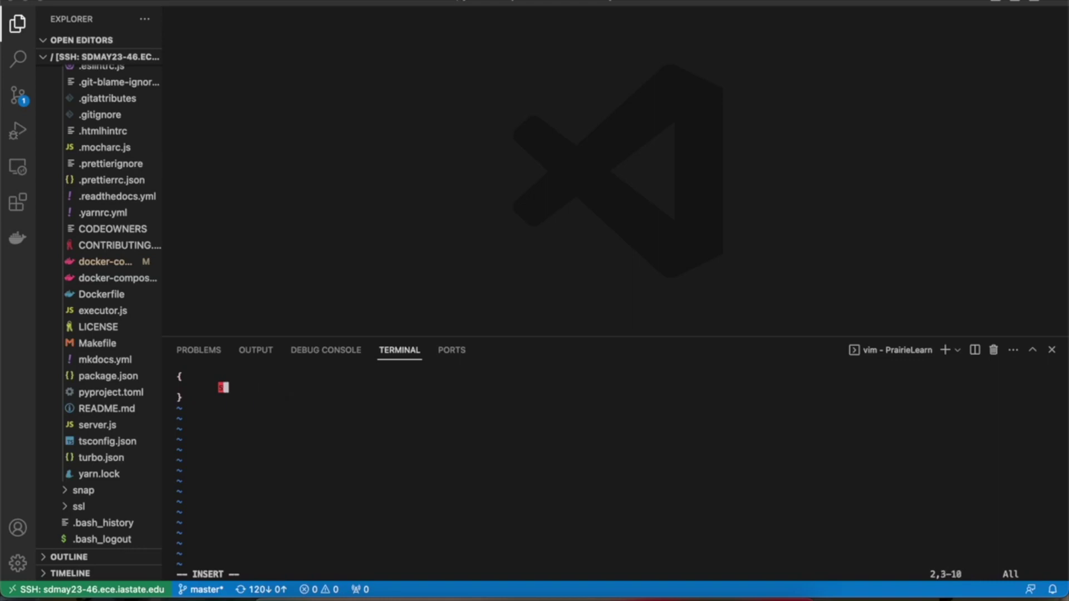
type("\"serverPort\" : \"3000\"")
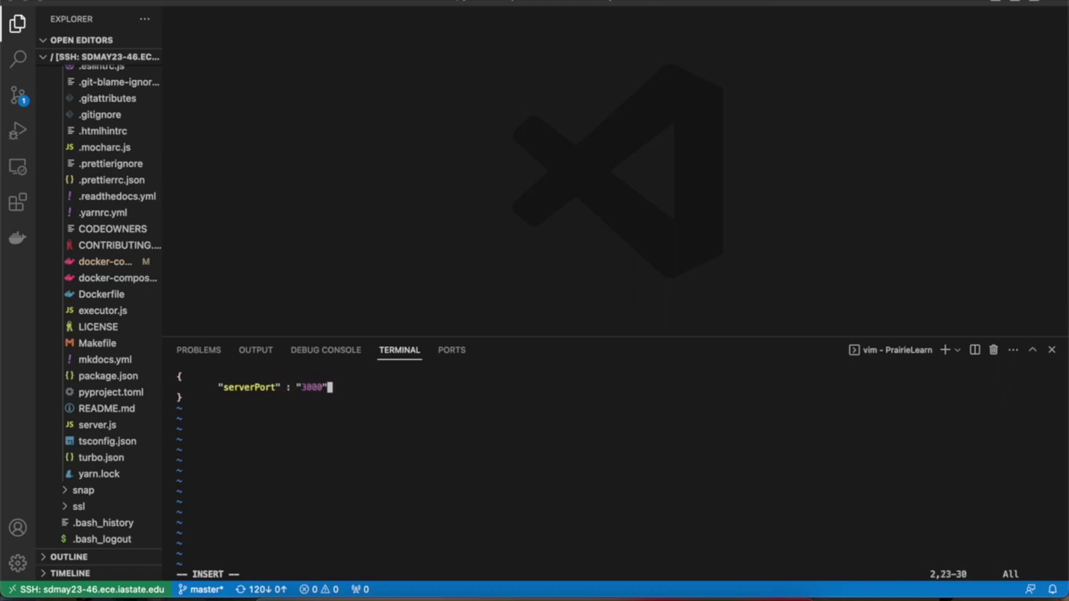
key("Return")
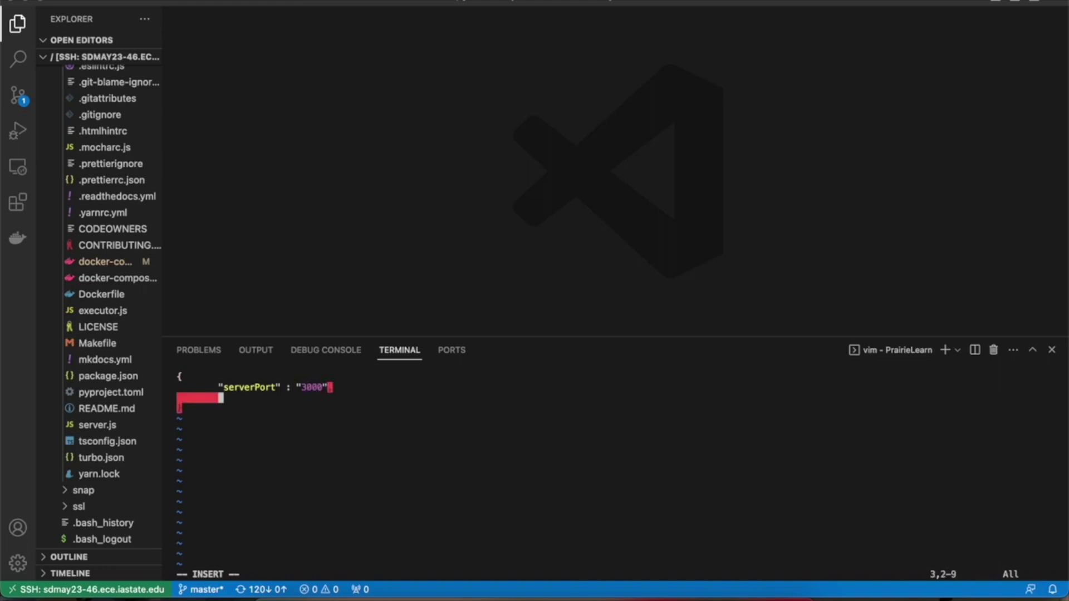
type("\"")
key("BackSpace")
type("goog")
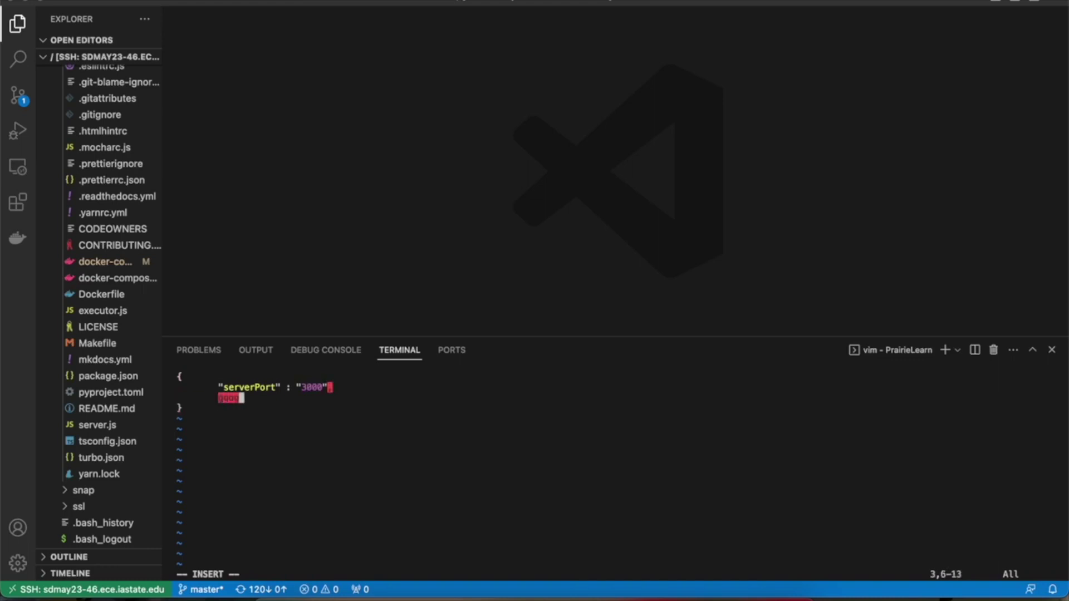
key("BackSpace")
key("BackSpace")
key("BackSpace")
type("\"googleClientId\" :")
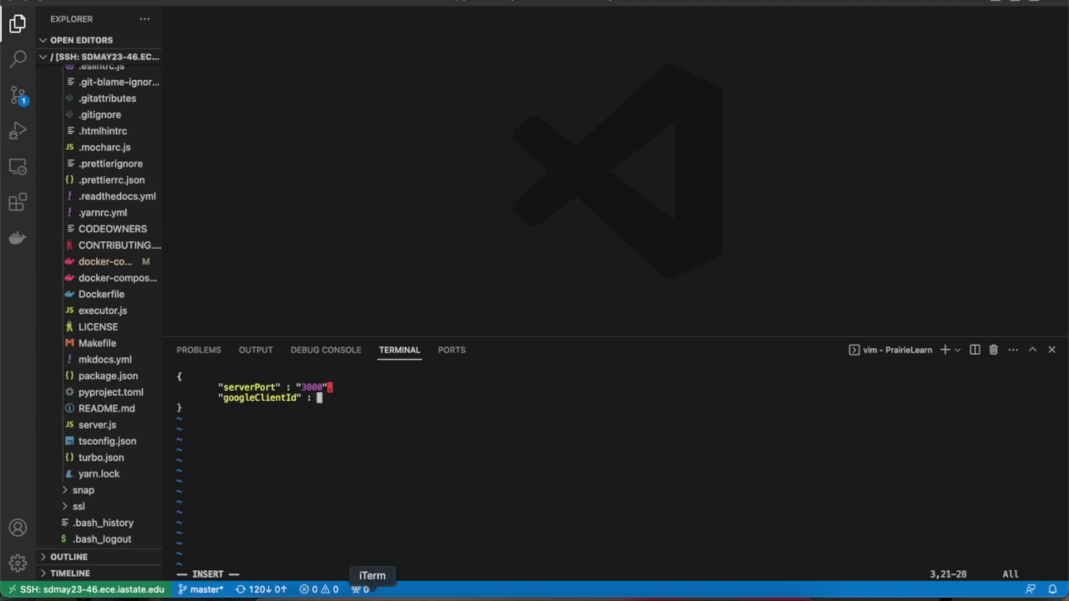
Step: Open the client_secret JSON from Downloads > seniorDesign in Finder with Firefox
left_click(269, 595)
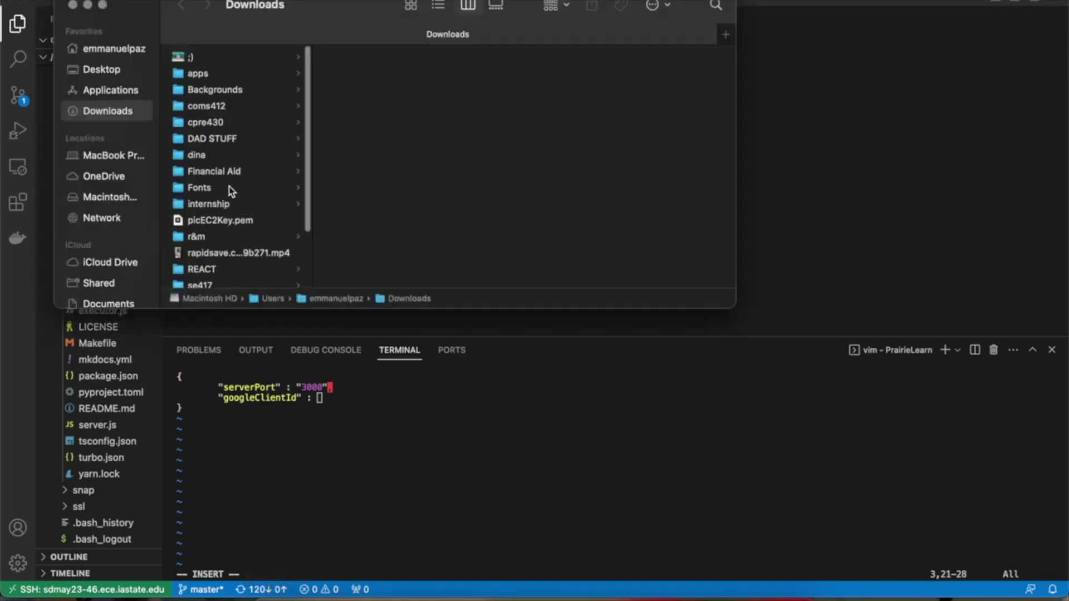
scroll(222, 234, "down", 5)
left_click(228, 224)
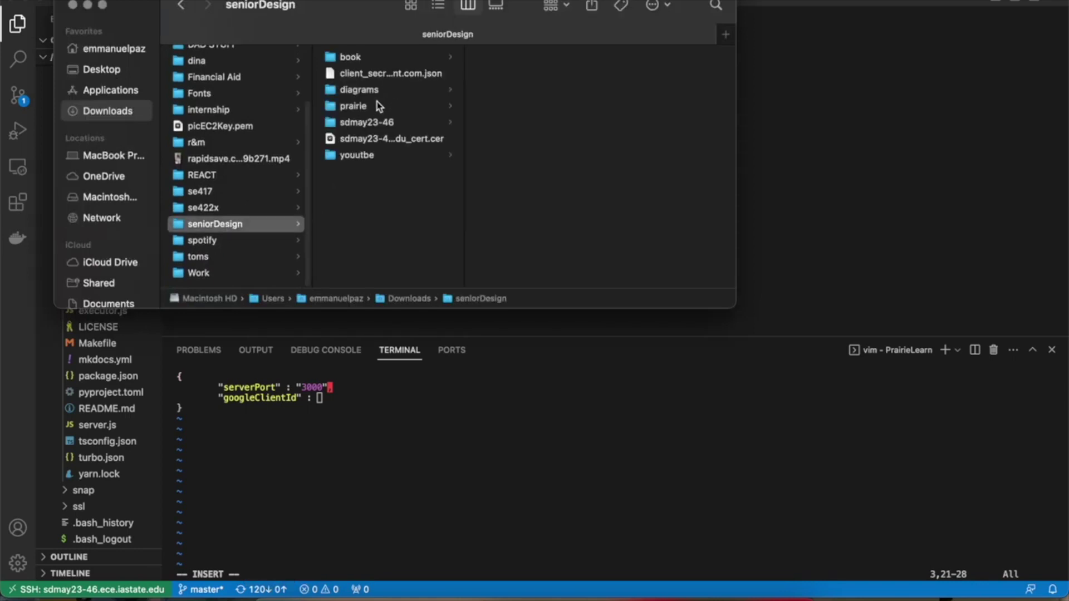
right_click(383, 73)
mouse_move(429, 96)
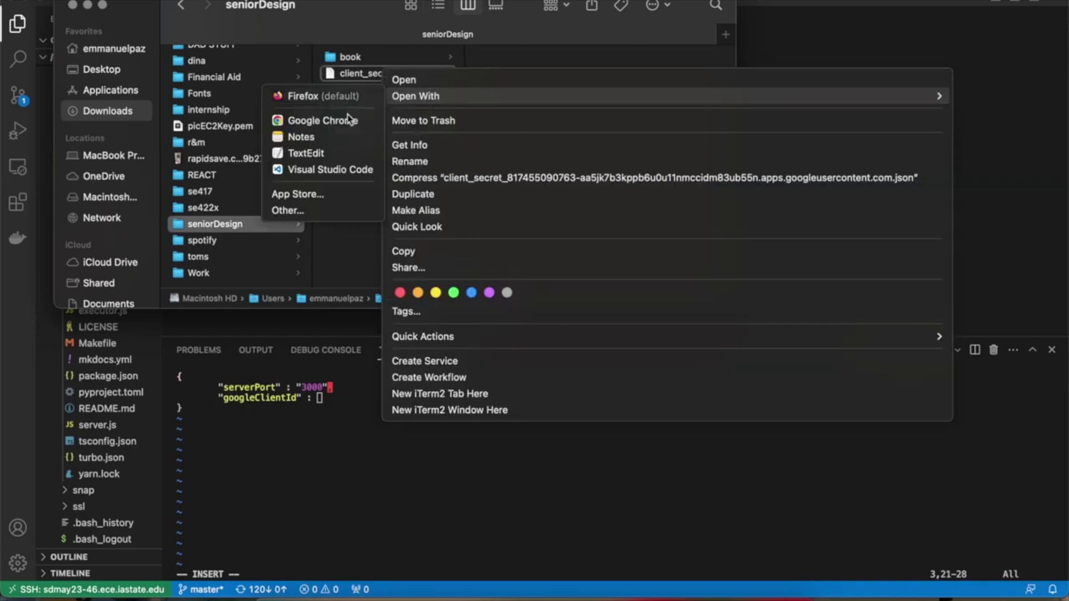
left_click(343, 99)
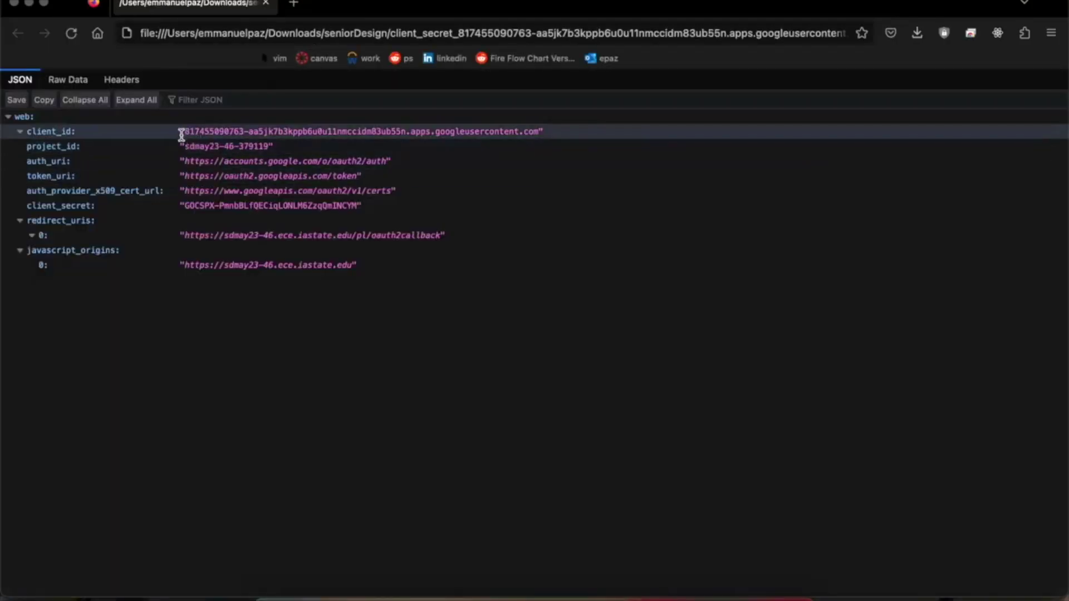
Step: Copy the client_id value from Firefox's JSON viewer and return to Visual Studio Code
left_click_drag(184, 134, 538, 135)
key("super+c")
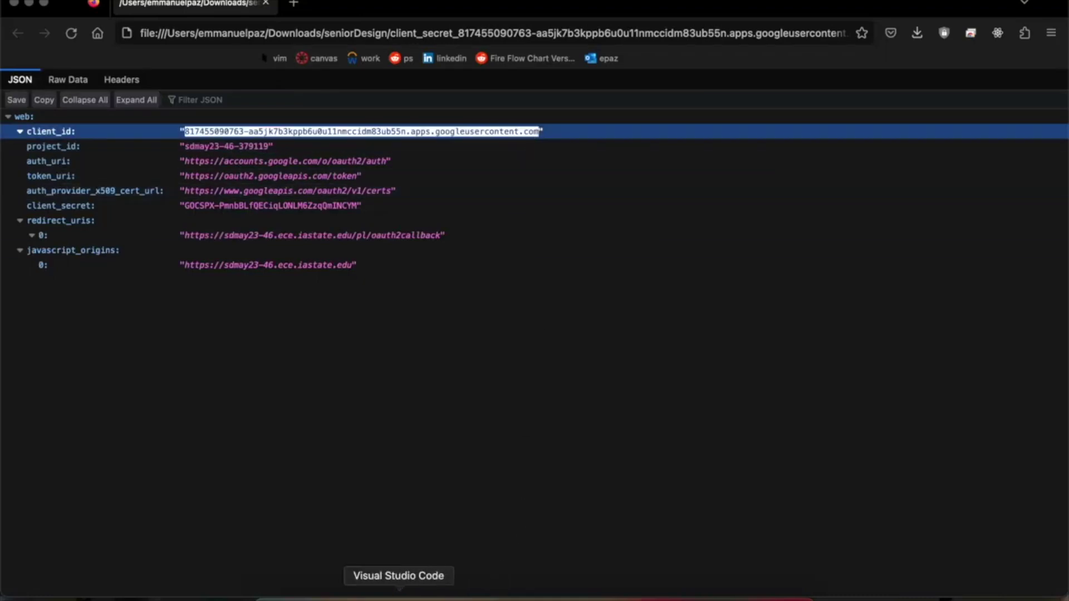
left_click(399, 596)
Step: Paste the copied client ID in quotes as the googleClientId value in config.json
type("\"")
key("super+v")
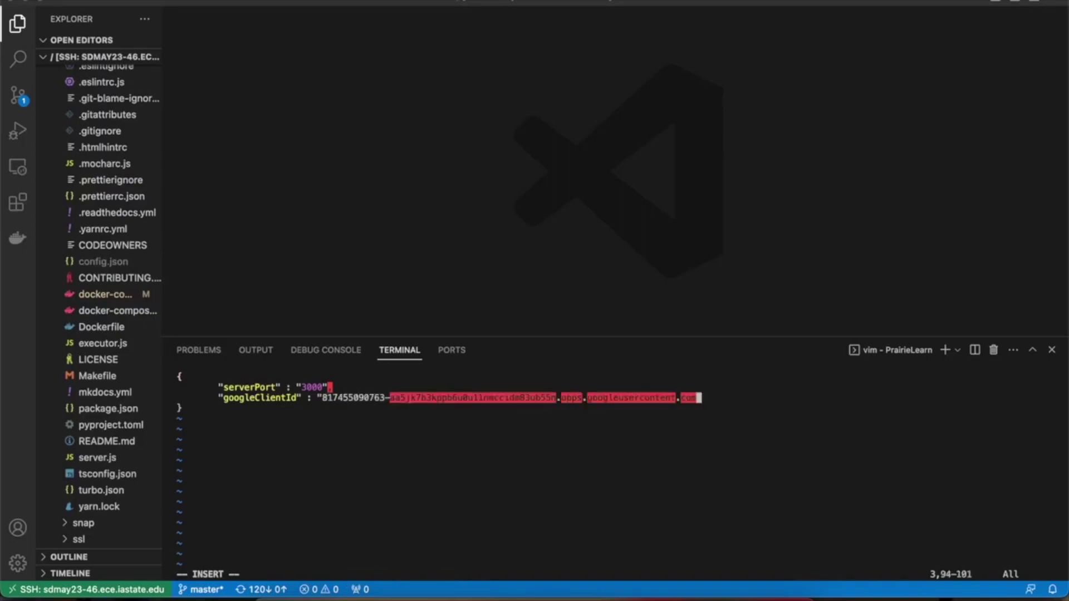
type("\"")
key("Return")
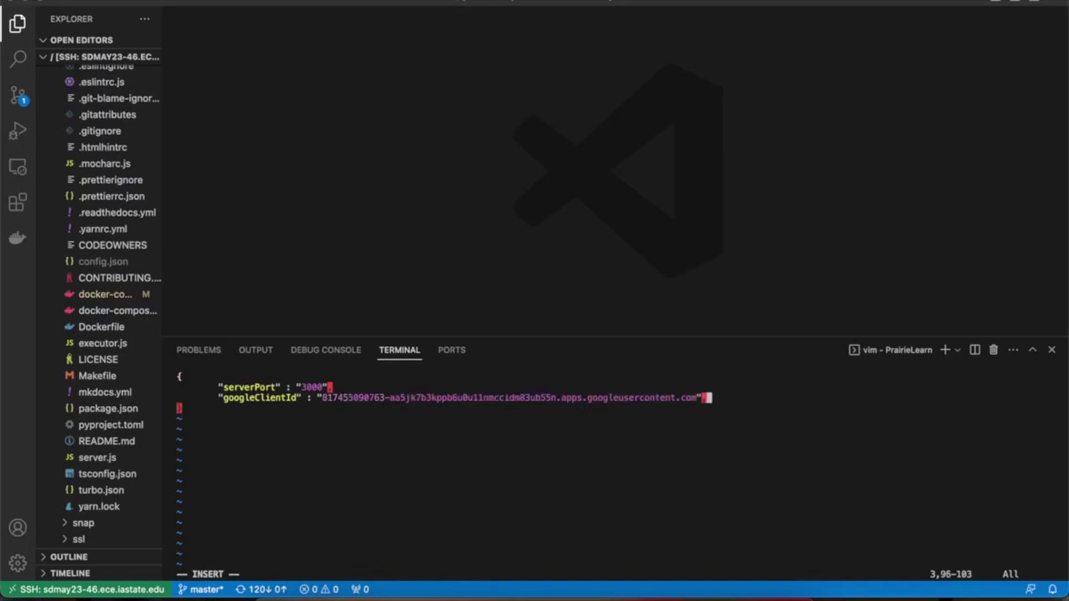
key("Tab")
Step: Add a googleClientSecret key with the client_secret value copied from Firefox
type("\"google")
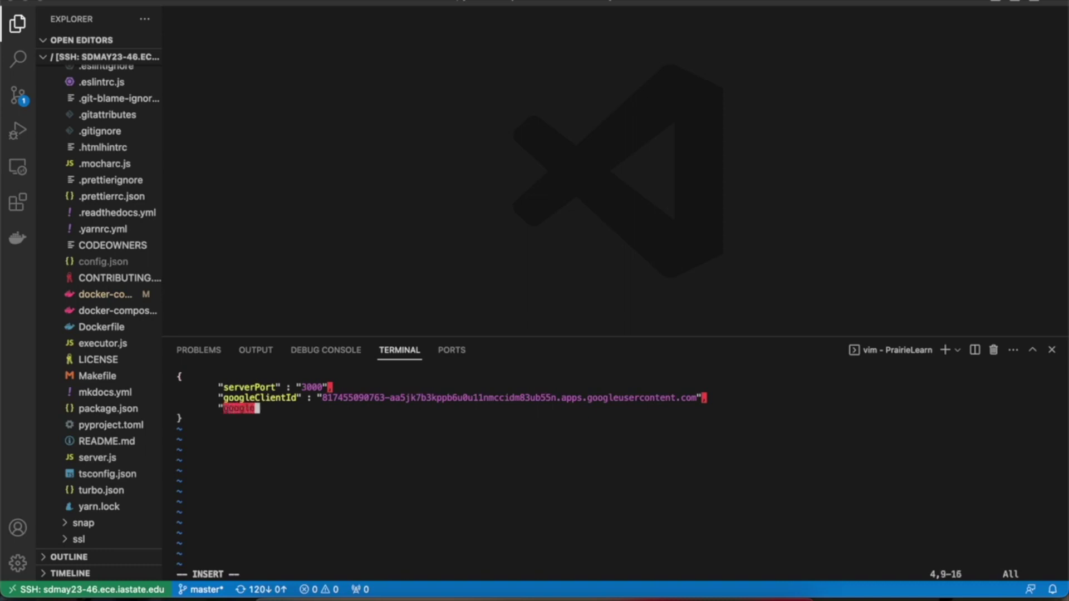
type("ClientSecrere")
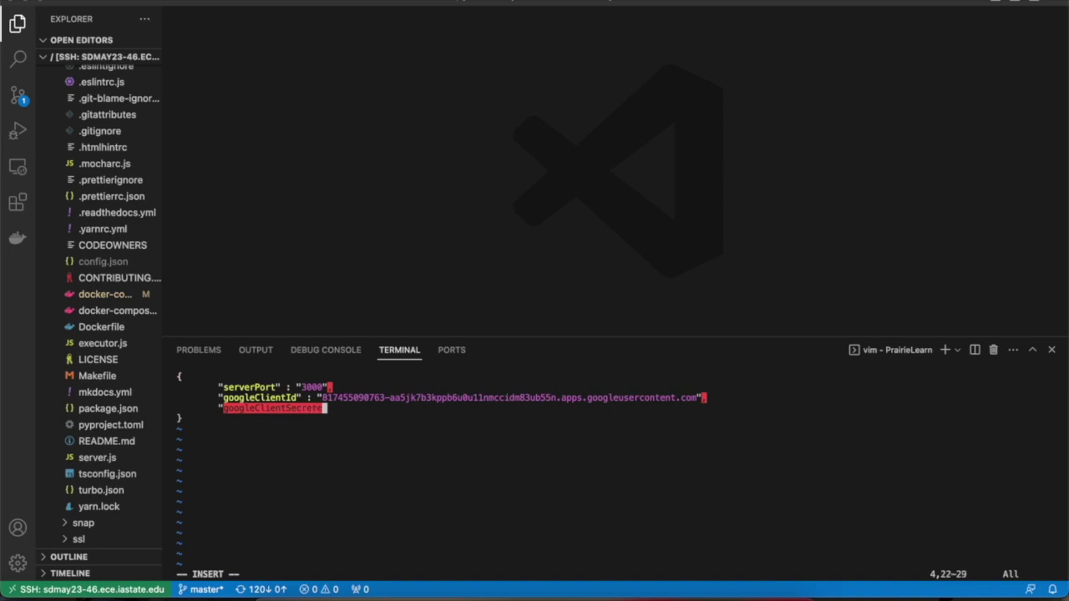
type("ct\": \"\"")
key("Left")
key("Left")
key("Left")
key("Left")
key("Left")
key("BackSpace")
key("Right")
key("Right")
key("Right")
key("Right")
left_click(506, 585)
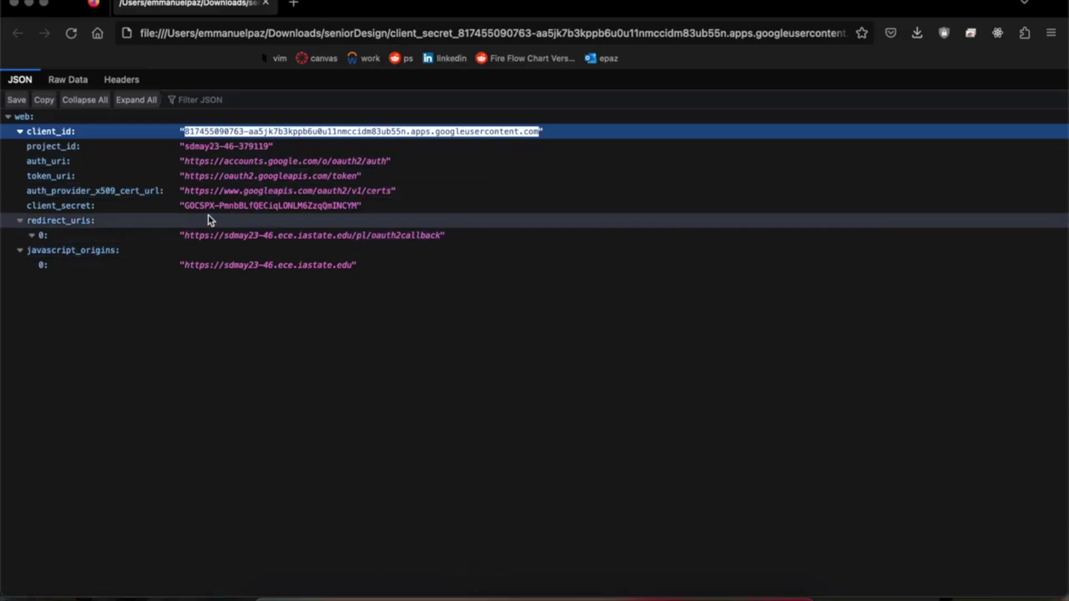
left_click_drag(185, 206, 360, 208)
key("super+c")
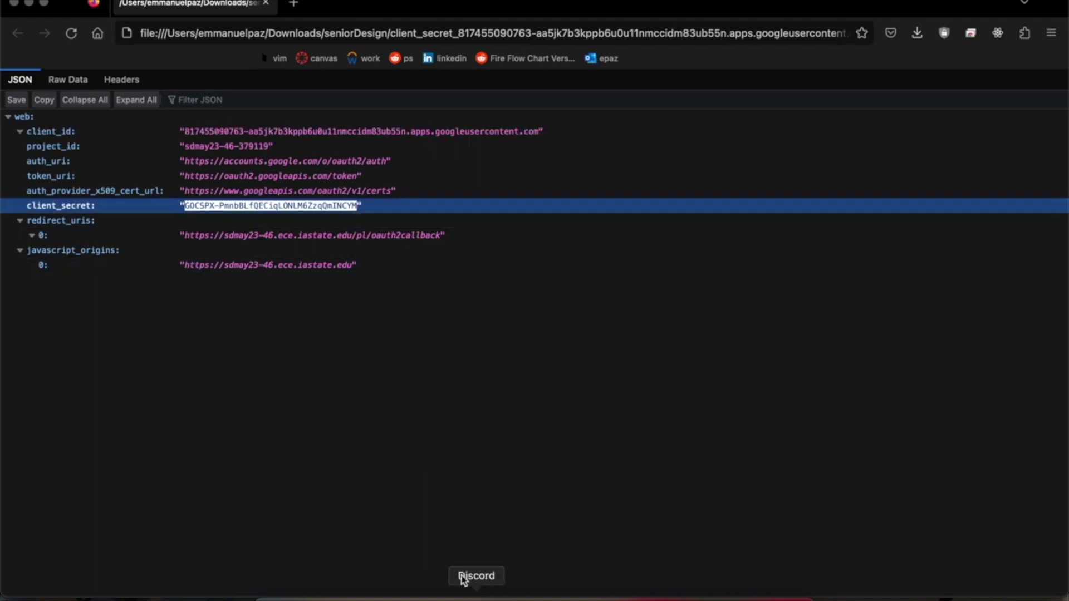
left_click(399, 590)
key("super+v")
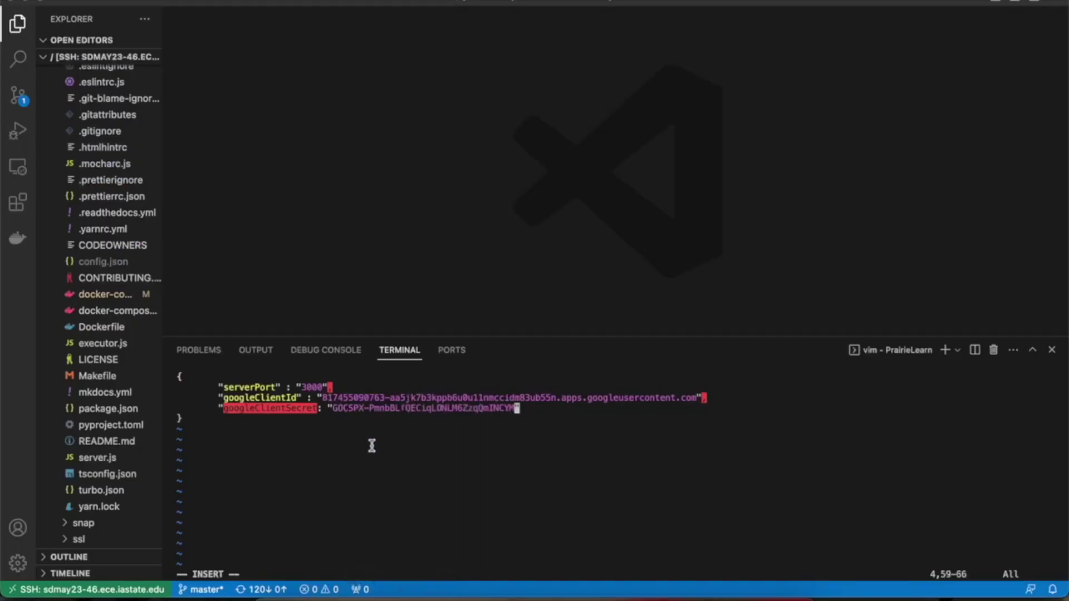
Step: Add "hasOauth" : true and "authType" : "x-auth" entries to config.json
type("\",")
key("Return")
type("\"hasA")
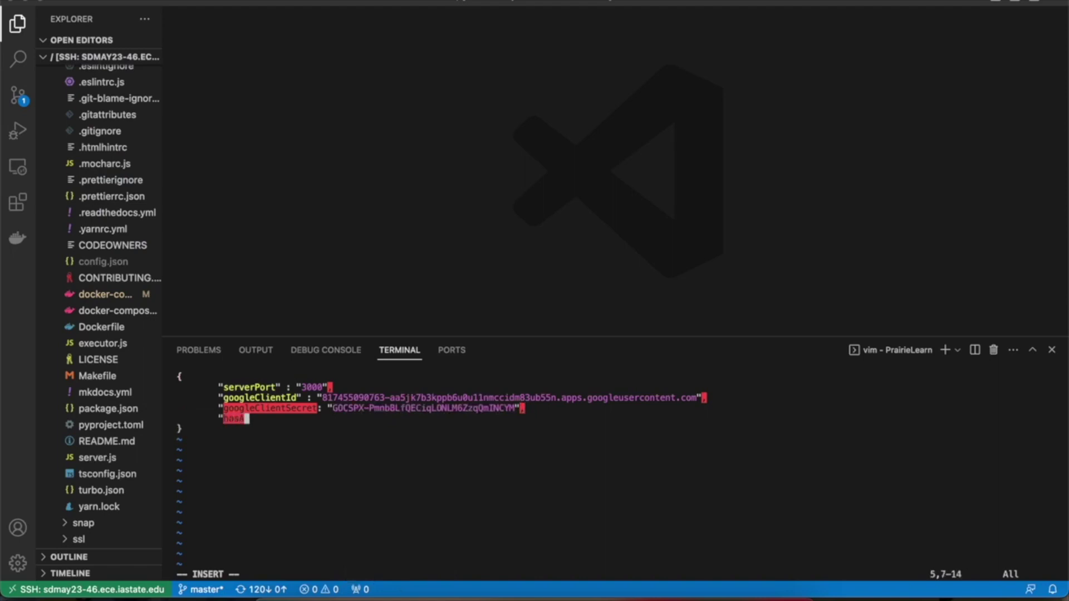
key("BackSpace")
type("Oauth\" : ")
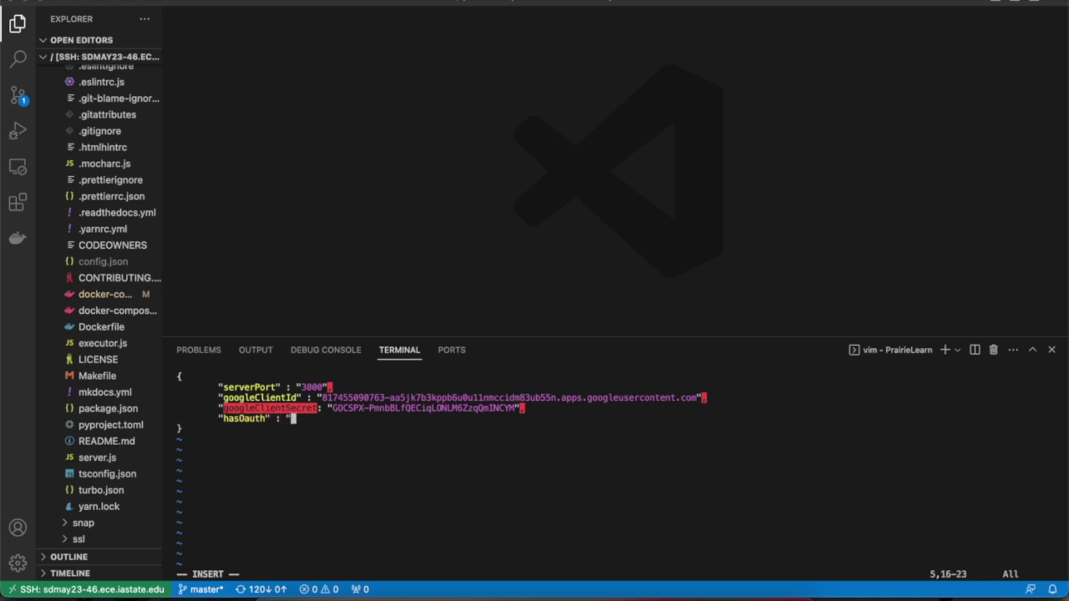
type("true,")
key("Return")
type("\"authType\" : ")
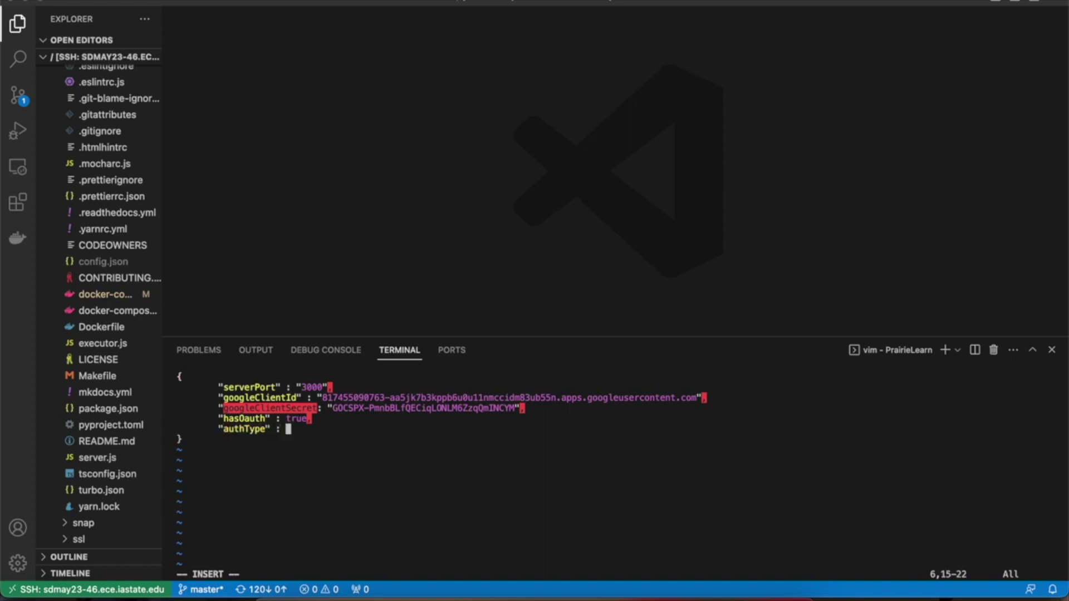
type("\"x-auth\",")
key("Return")
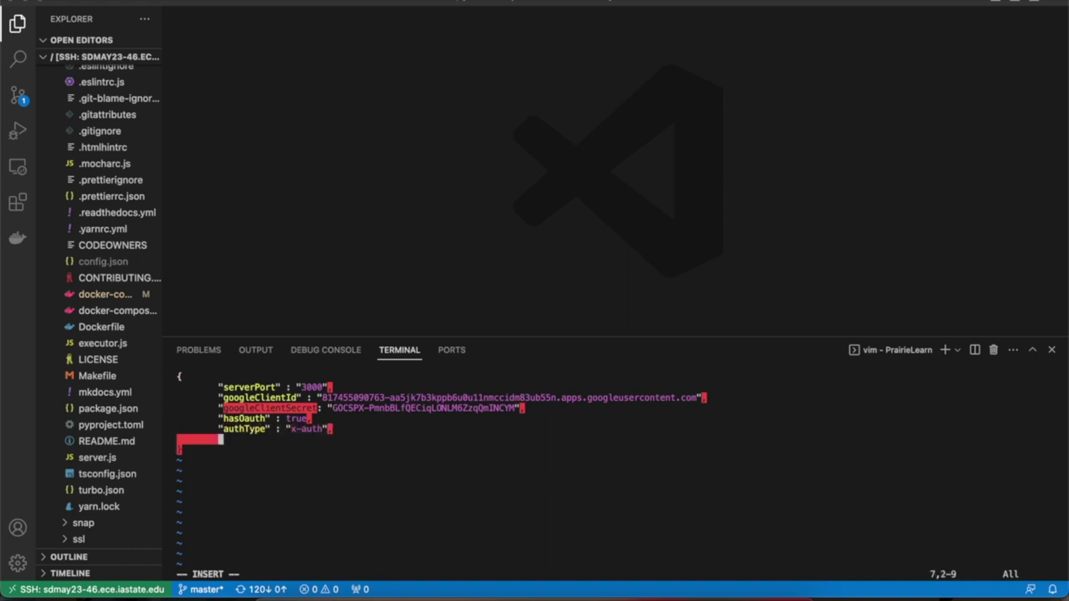
type("\"server")
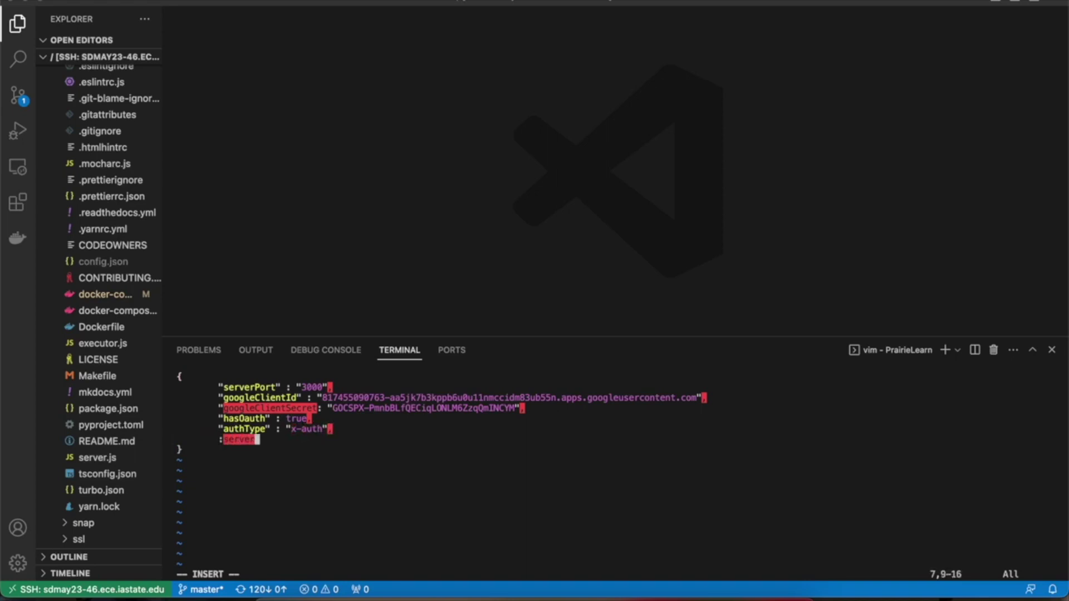
key("BackSpace")
key("BackSpace")
key("BackSpace")
key("BackSpace")
key("BackSpace")
key("BackSpace")
type(":ser")
key("BackSpace")
key("BackSpace")
key("BackSpace")
key("BackSpace")
type("\"serverCanonicalHost\"")
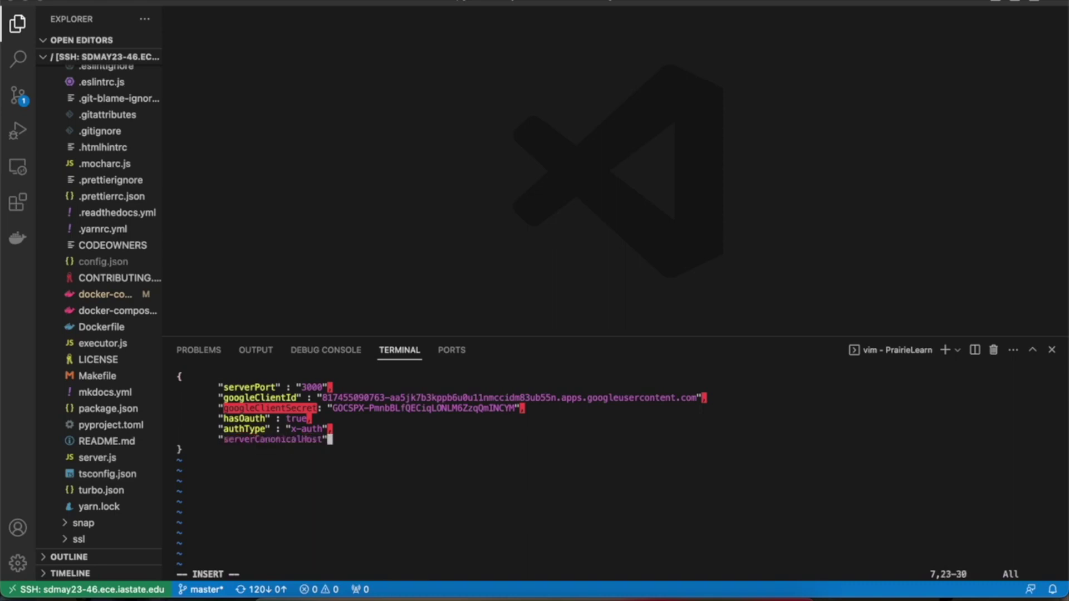
type(" : \"https")
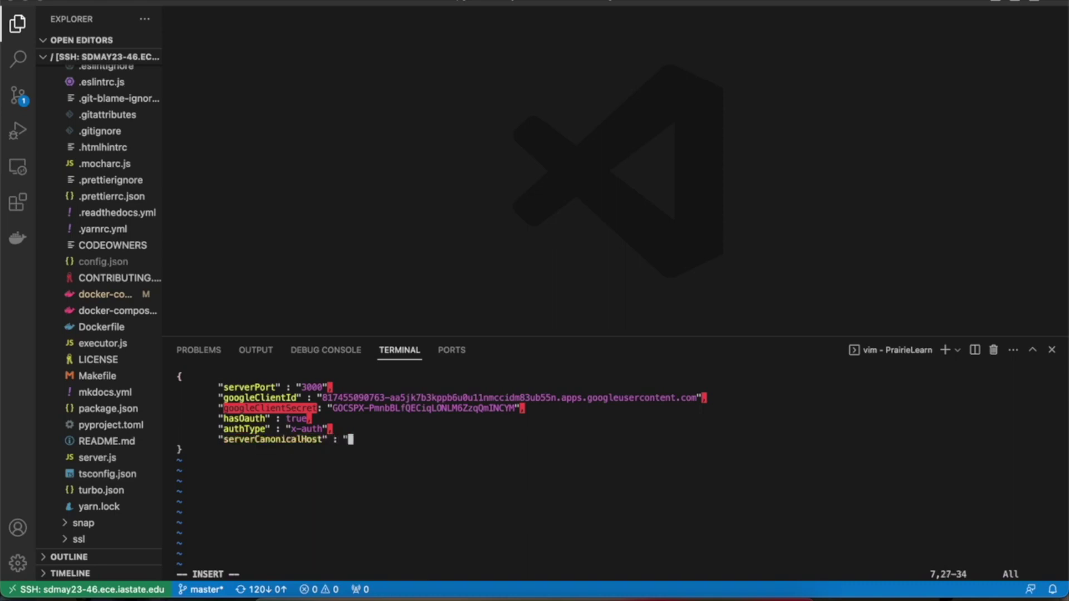
type("://sdmay23.46")
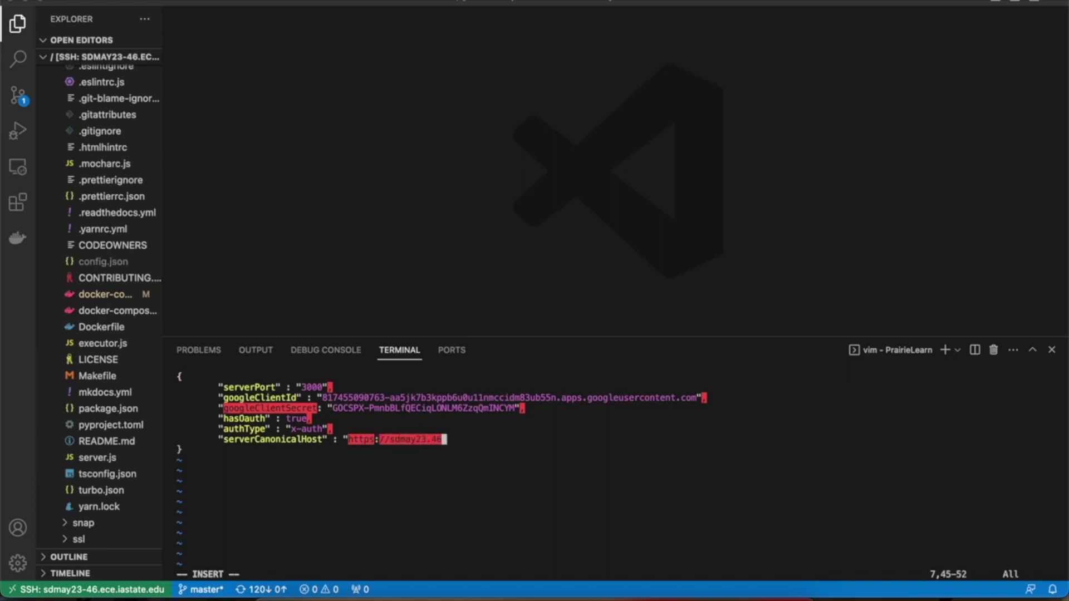
key("BackSpace")
key("BackSpace")
key("BackSpace")
type("-46.ece.iasta")
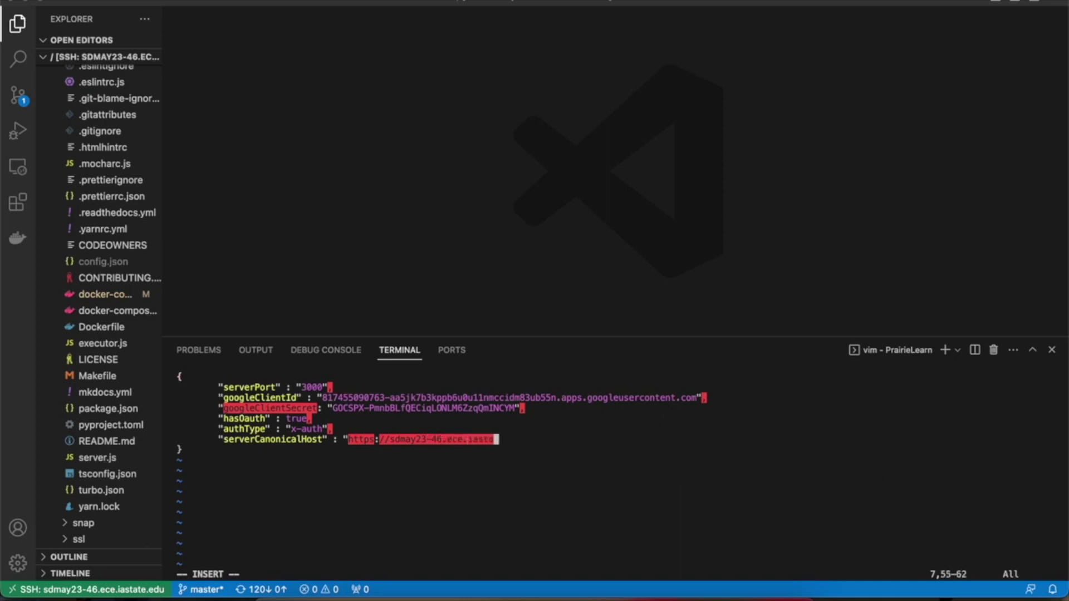
type("te.edu\"")
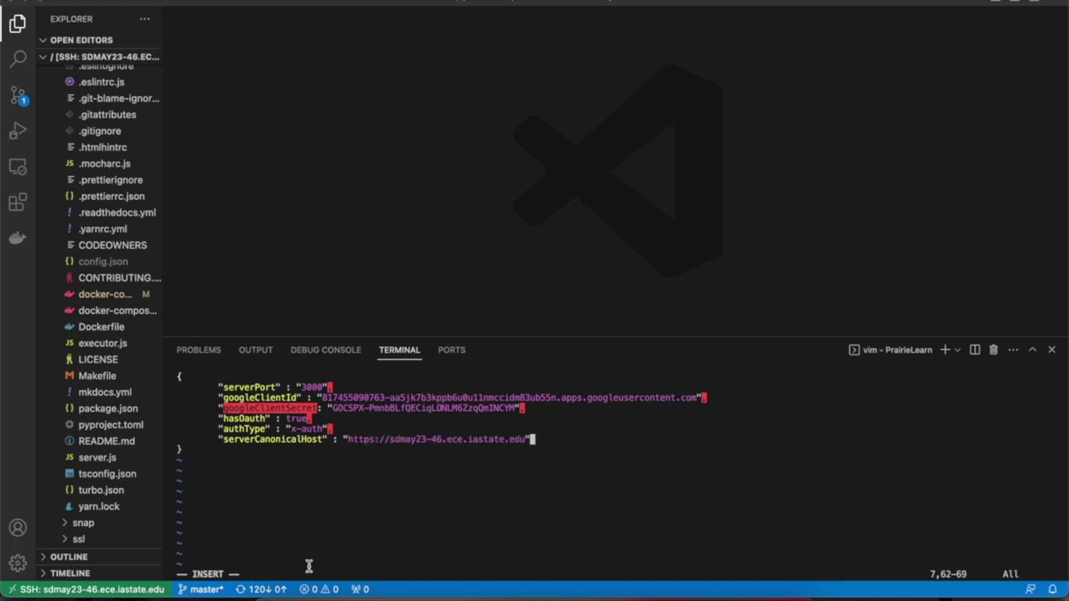
key("Escape")
type(":wq")
key("Return")
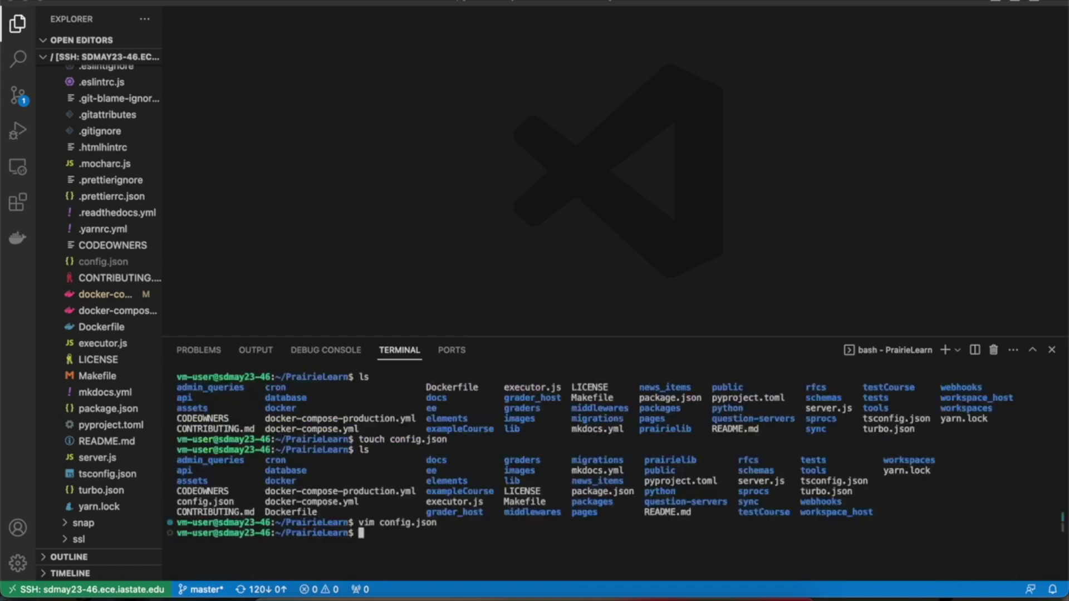
scroll(98, 381, "up", 3)
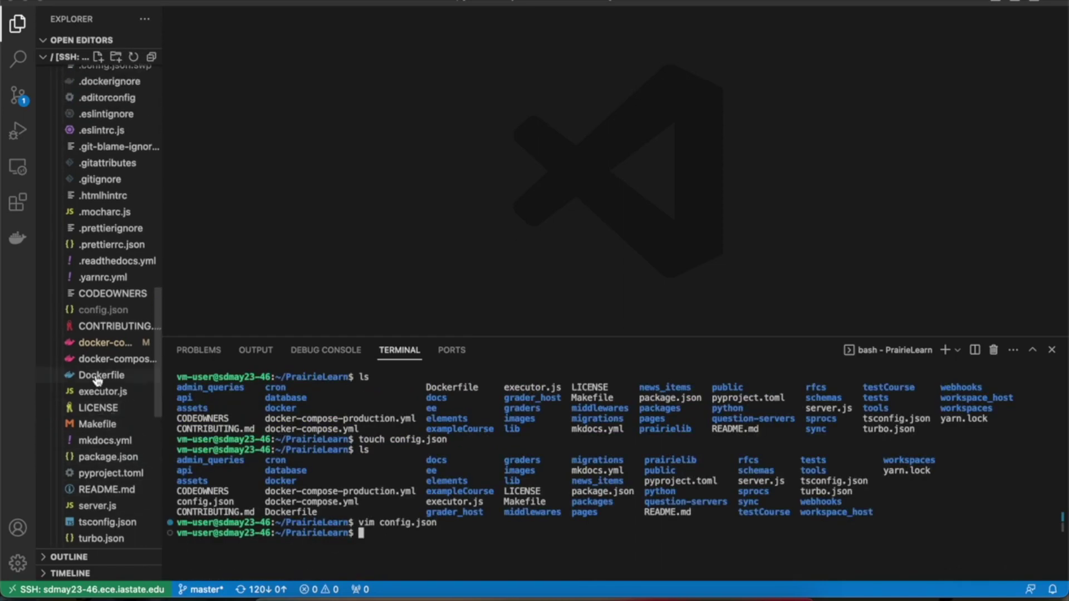
left_click(103, 309)
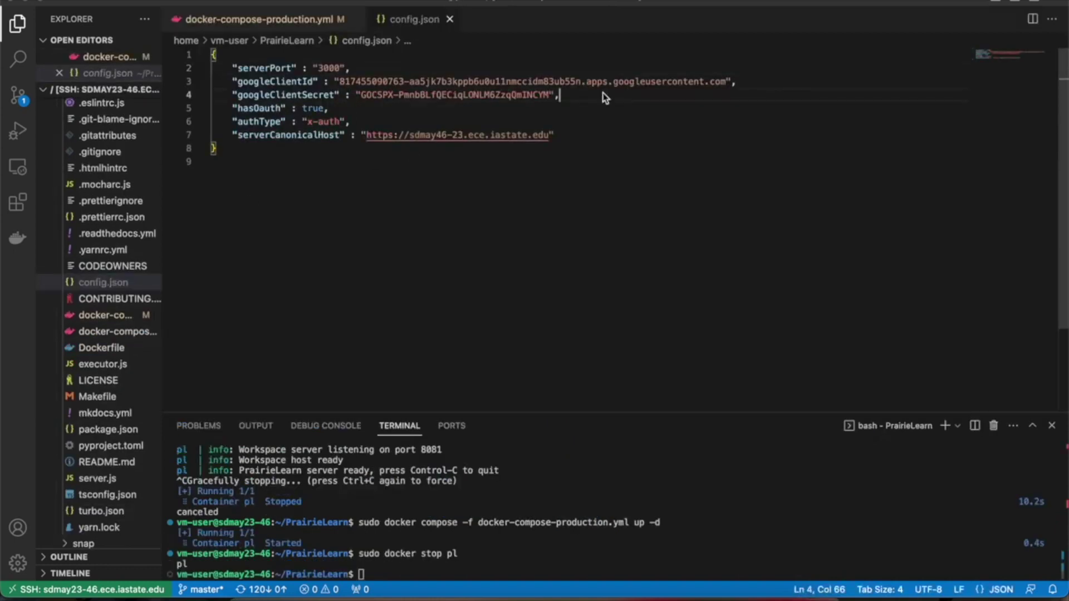
key("Return")
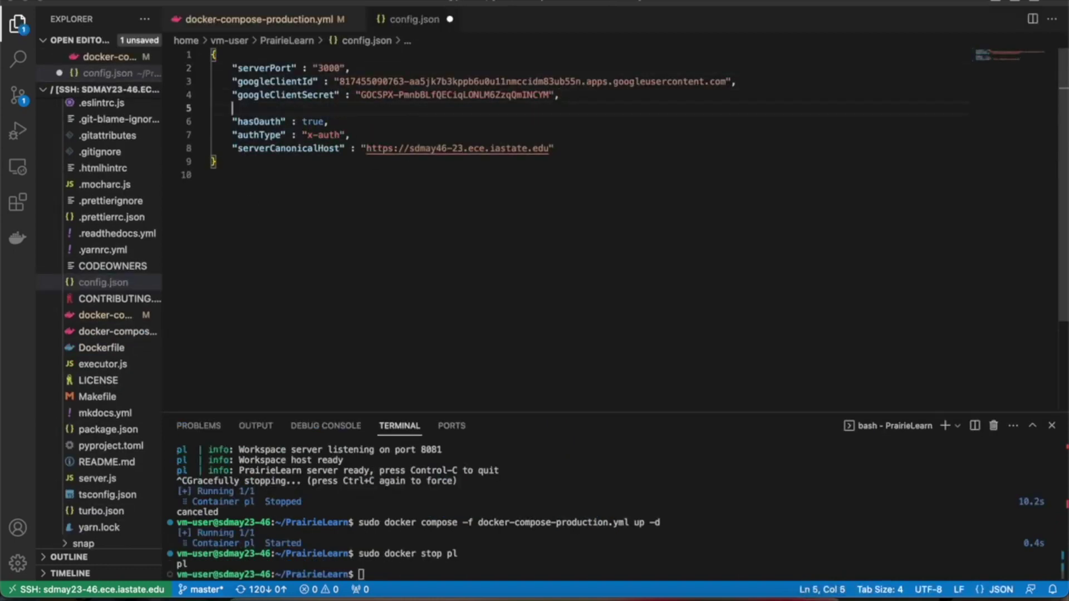
type("\"")
type("google")
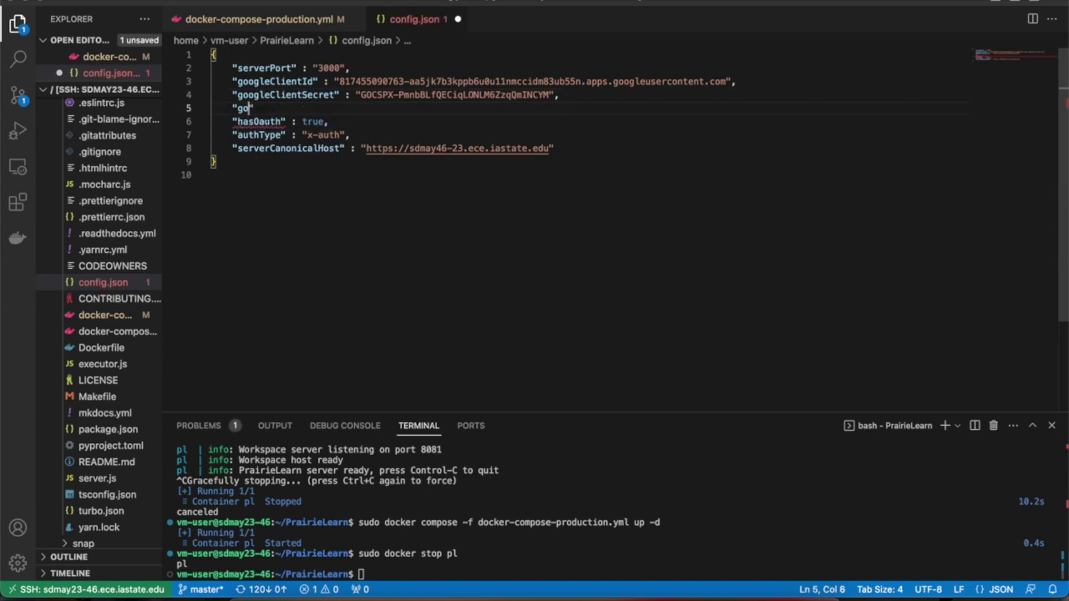
type("eRed")
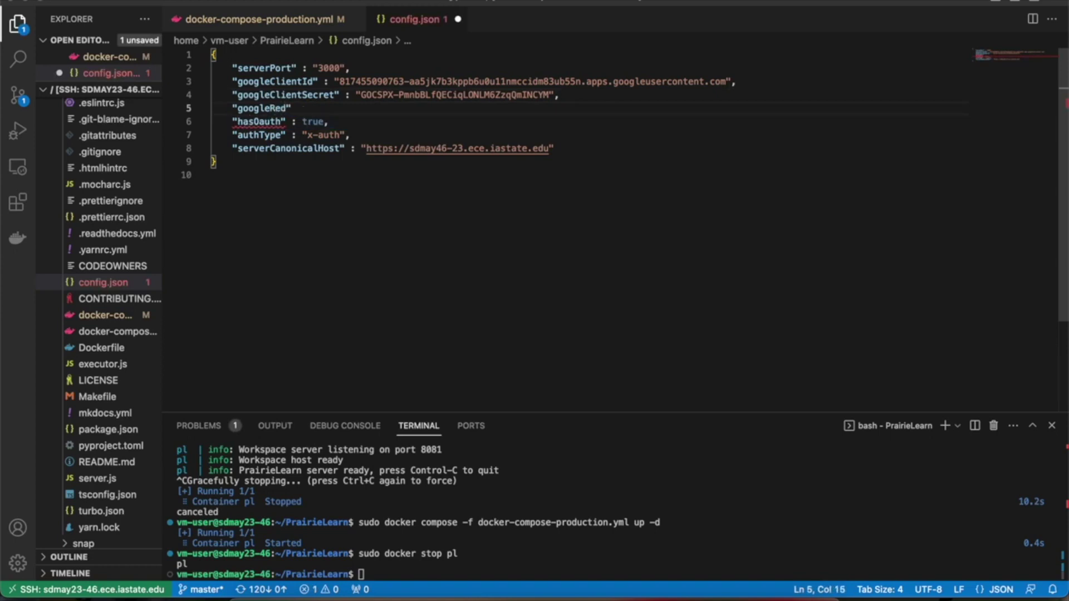
type("irectUrl\" :\"")
left_click(369, 149)
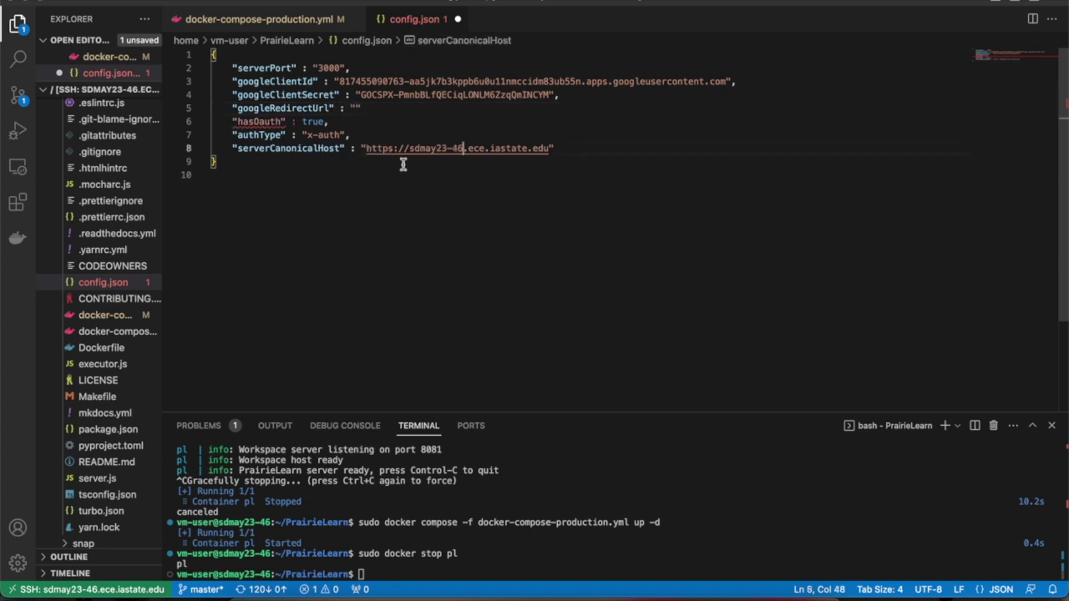
left_click_drag(471, 149, 550, 149)
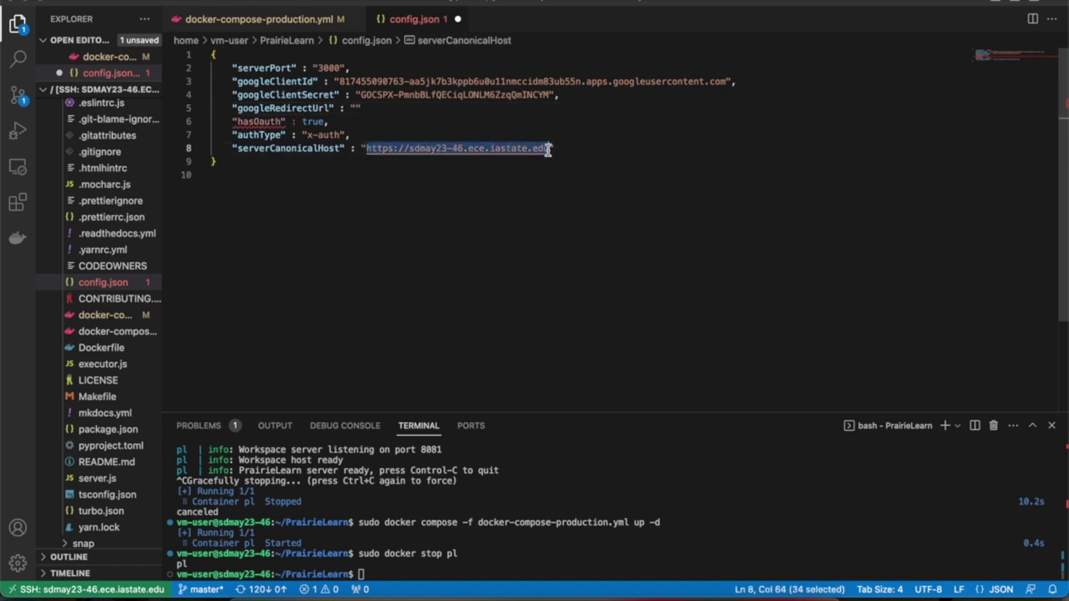
left_click(356, 108)
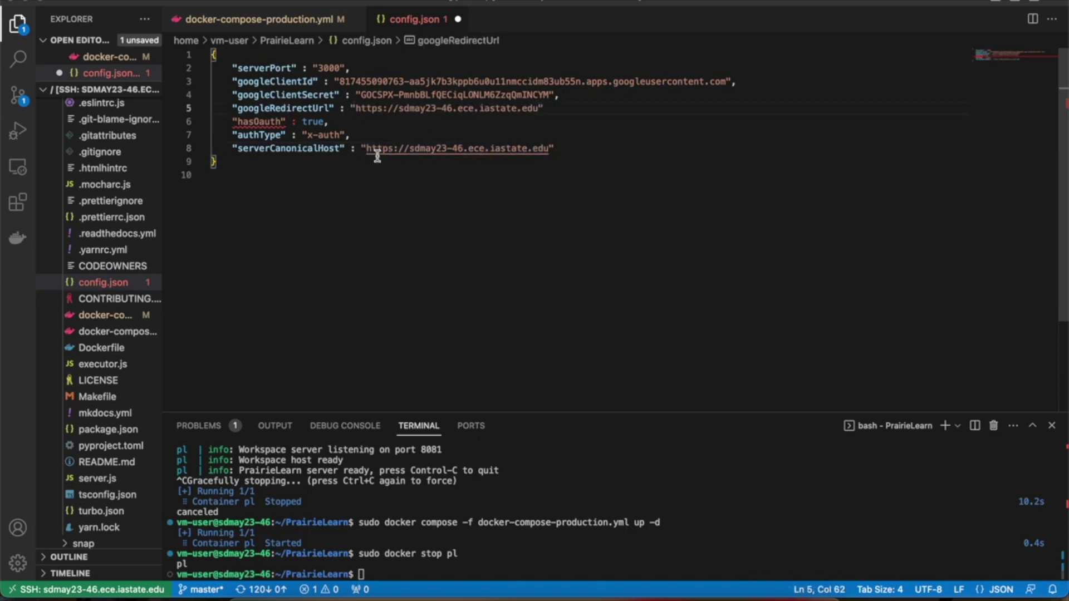
type("/")
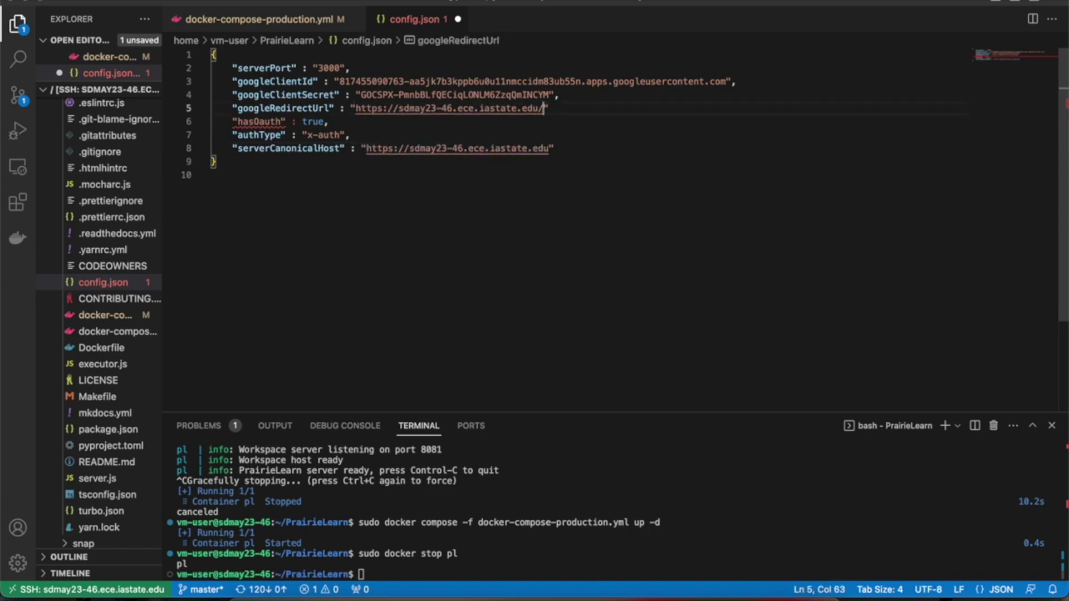
type("pl")
type("/d")
type("auth")
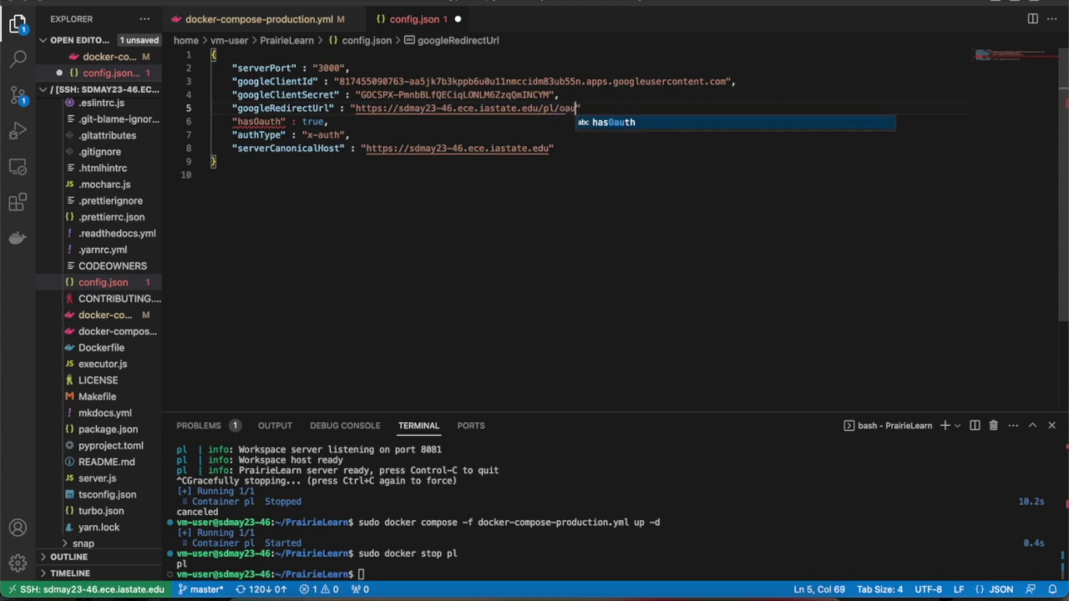
type("2callbac")
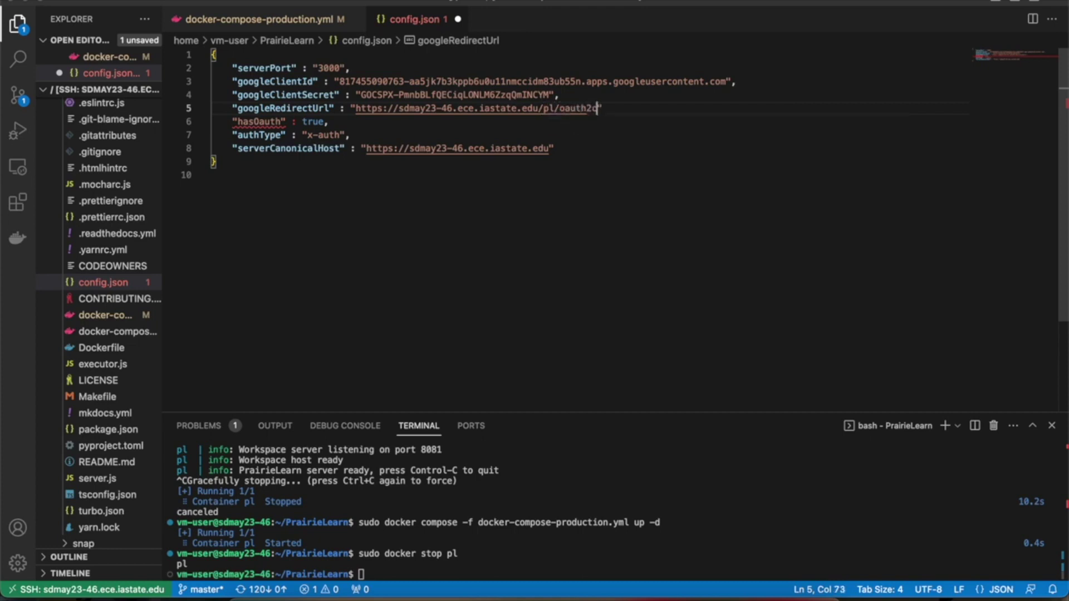
type("k")
key("super+s")
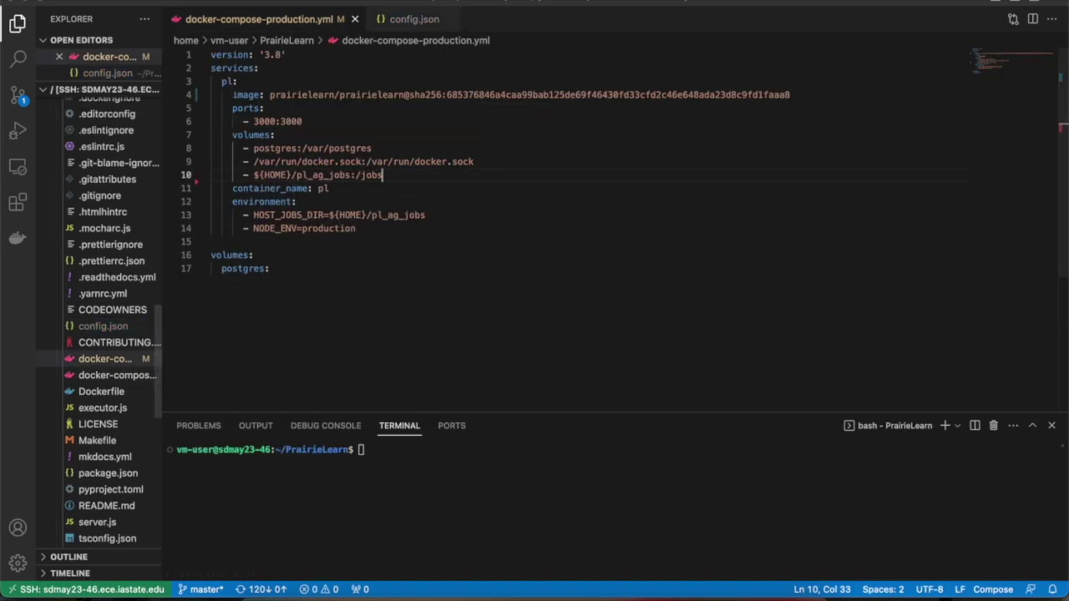
Step: Add the volume entry '- ./config.json:/PrairieLearn/config.json' to docker-compose-production.yml and save
key("Return")
type("- ./confige")
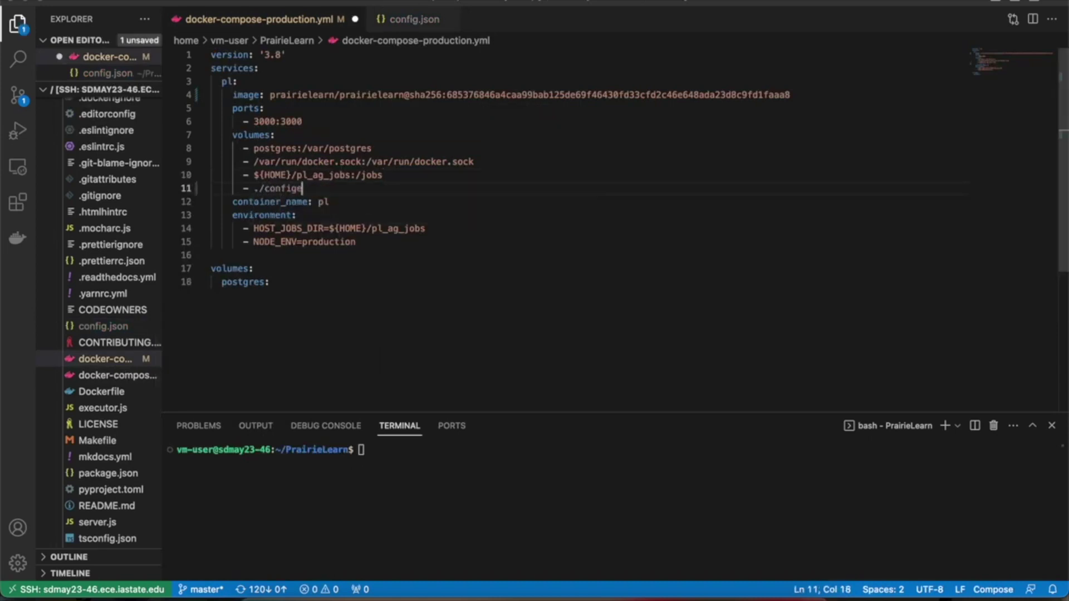
key("BackSpace")
key("BackSpace")
type("g.json:/Pr")
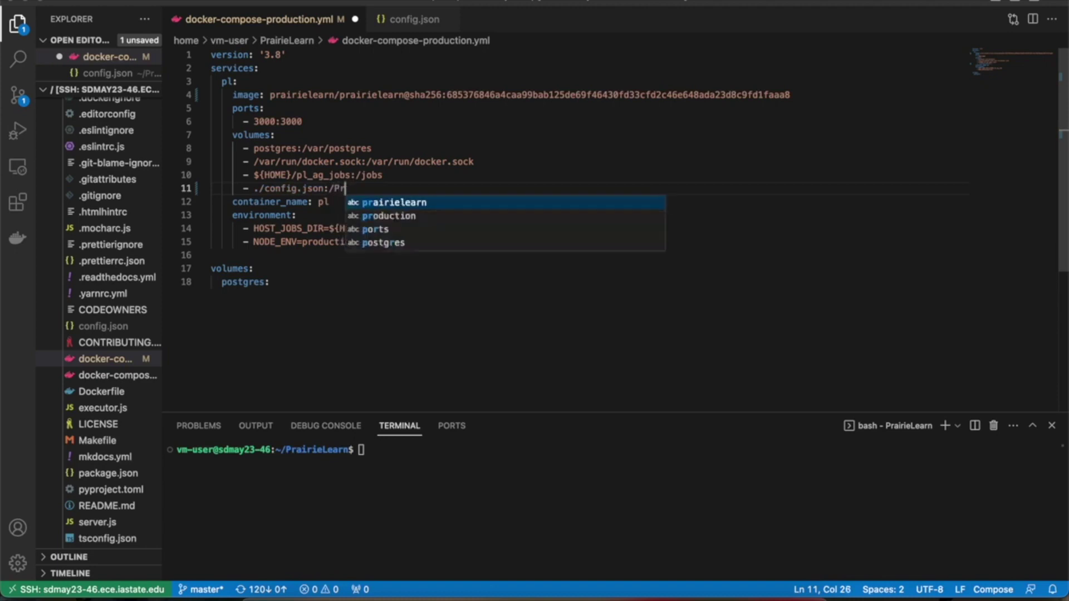
type("airie:")
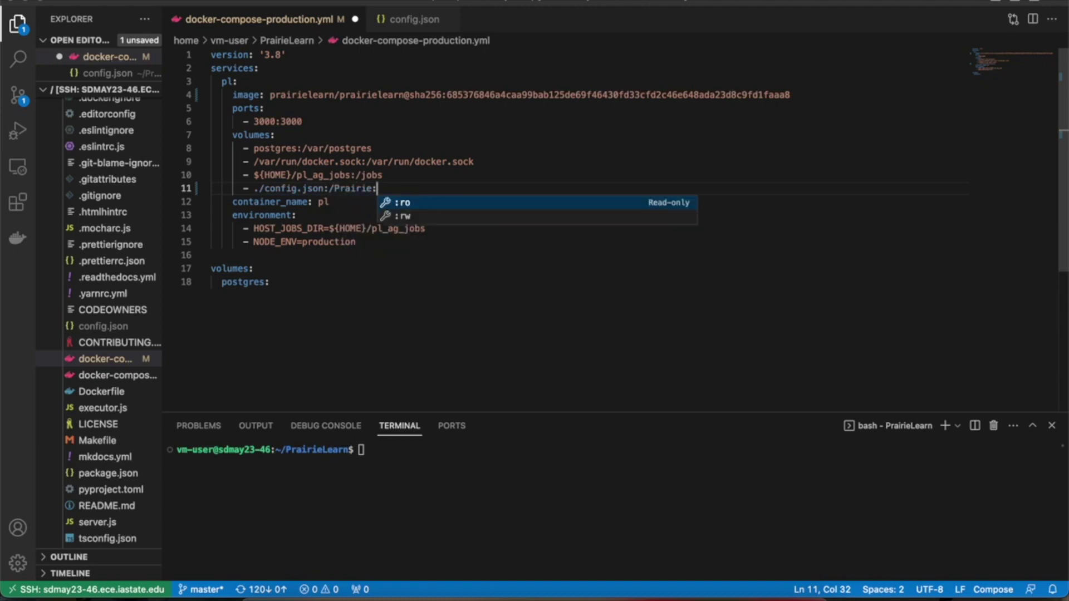
key("BackSpace")
type("learn")
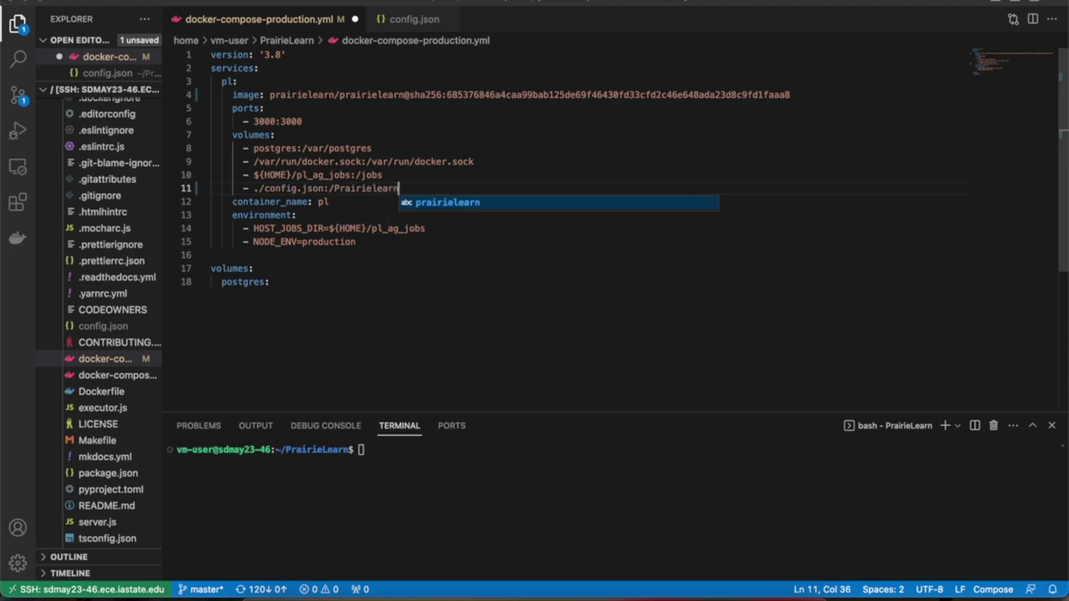
type("/config.json")
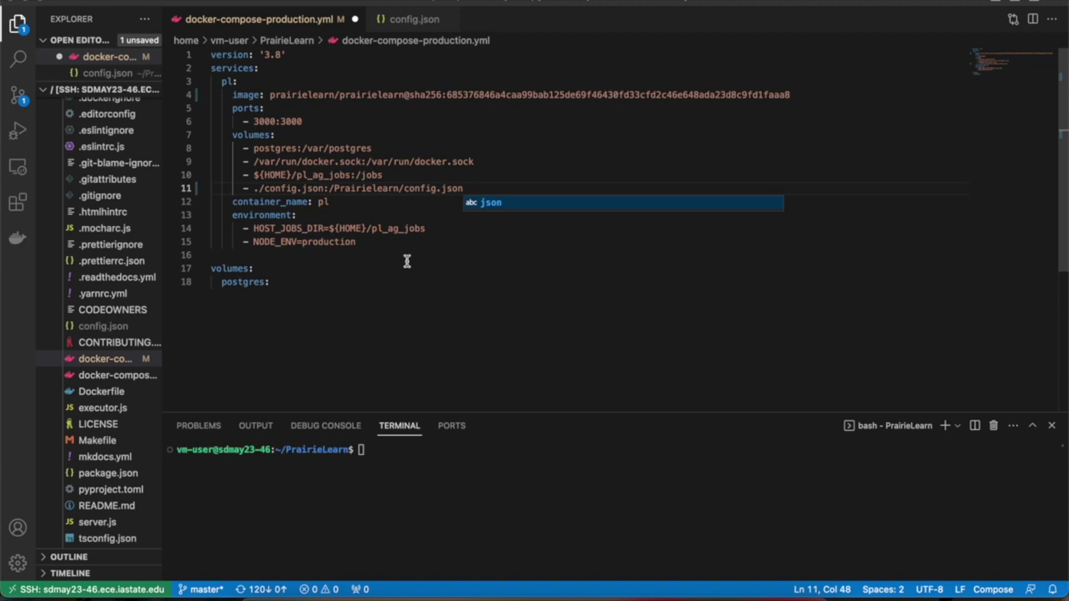
key("super+s")
left_click(453, 452)
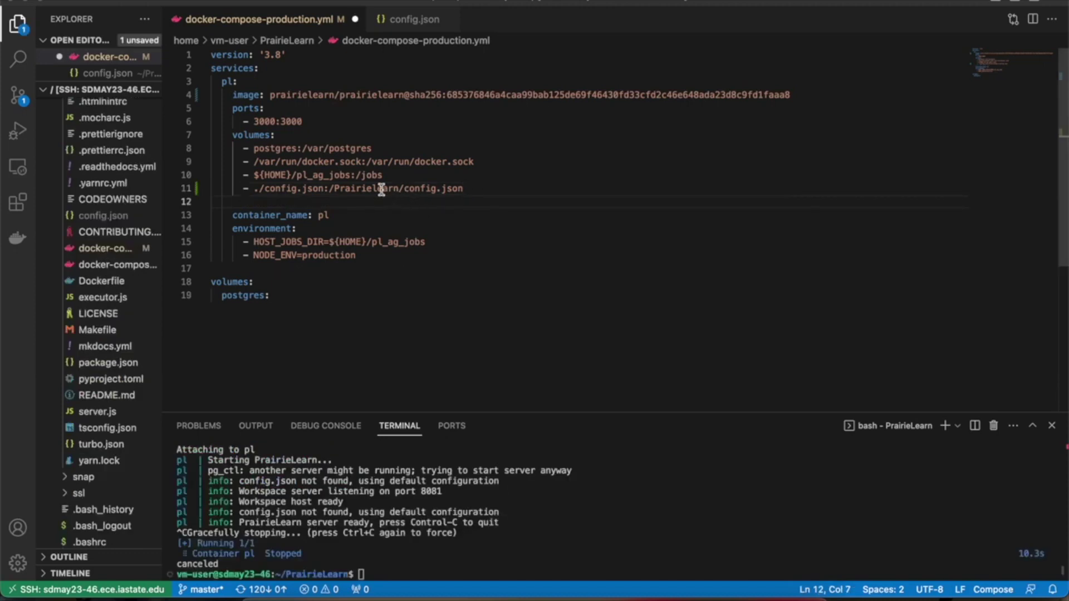
left_click_drag(379, 188, 384, 188)
type("L")
key("super+s")
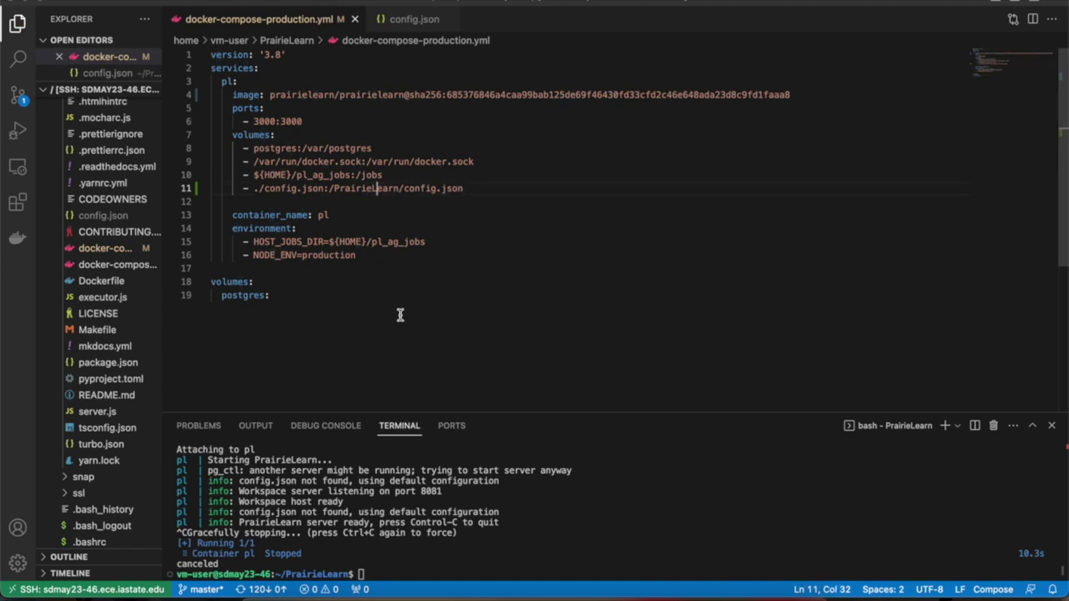
key("Left")
key("Left")
key("Left")
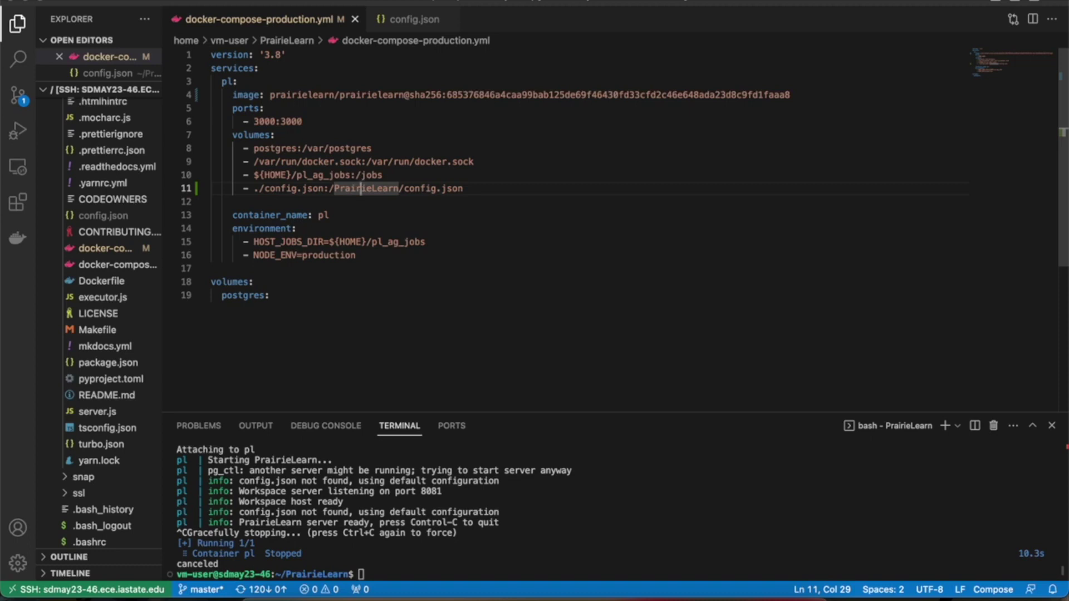
Step: Rerun the production docker compose in the foreground to expose the config.json syntax error
left_click(412, 551)
key("Up")
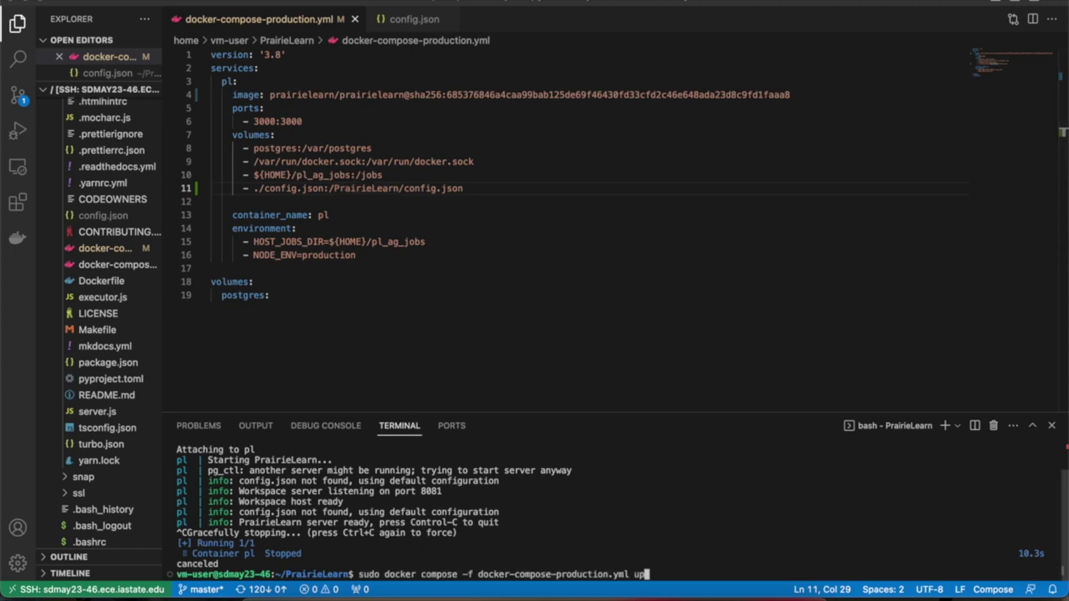
key("Return")
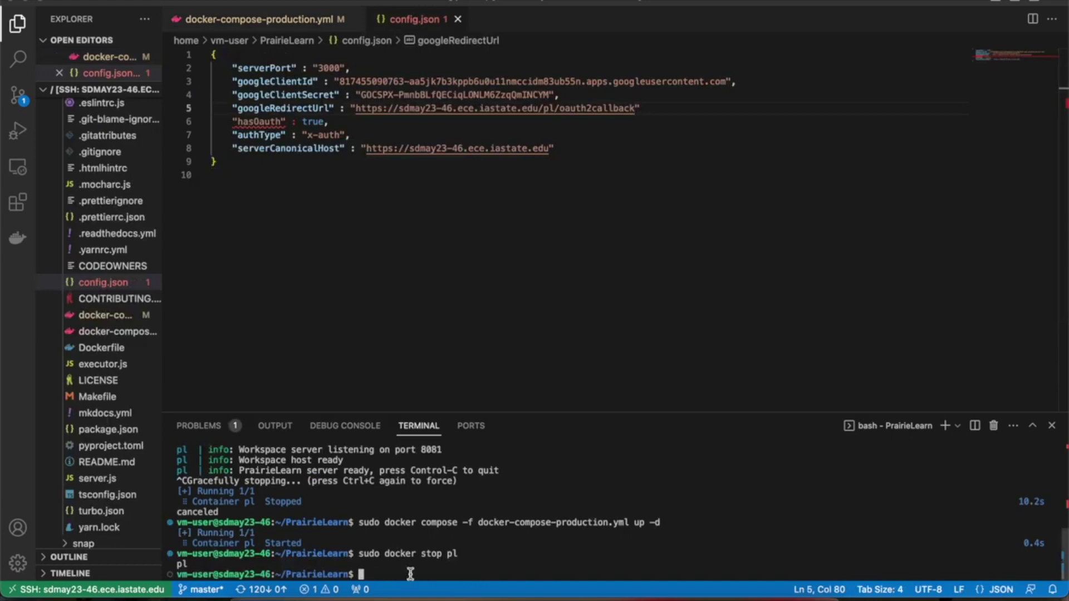
key("Up")
key("Up")
key("BackSpace")
key("BackSpace")
key("BackSpace")
key("Return")
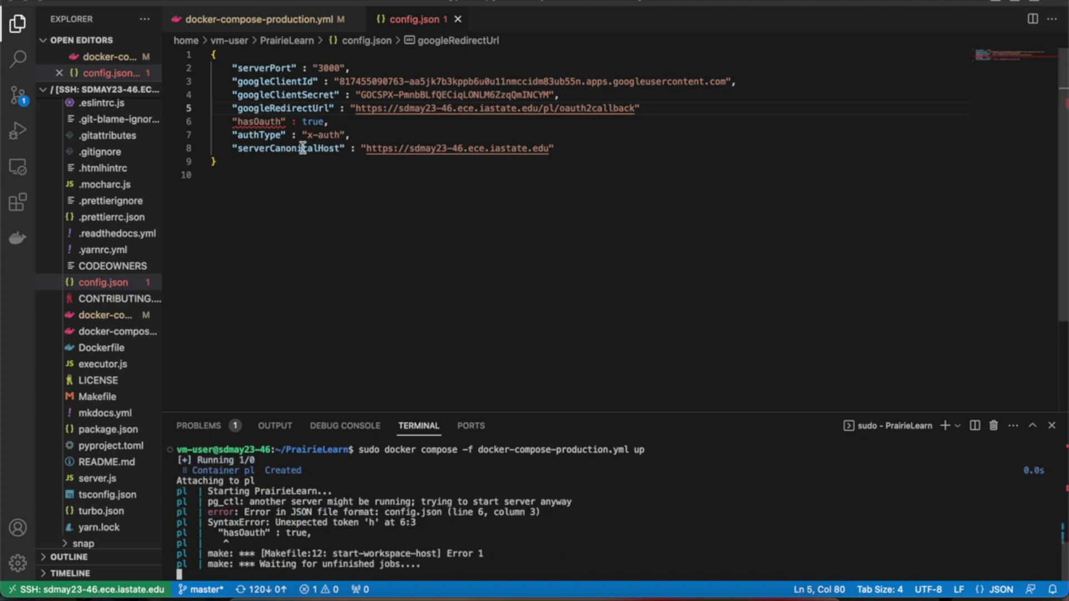
Step: Add a comma after the googleRedirectUrl value, save, and start the container again
left_click(665, 107)
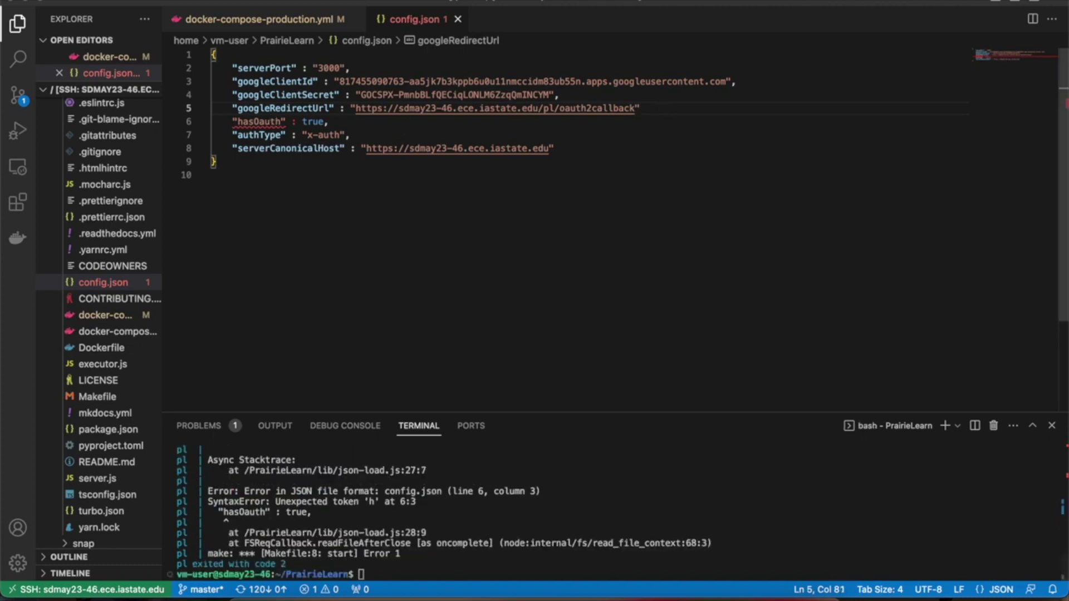
type(",")
key("super+s")
left_click(520, 522)
key("Up")
key("Return")
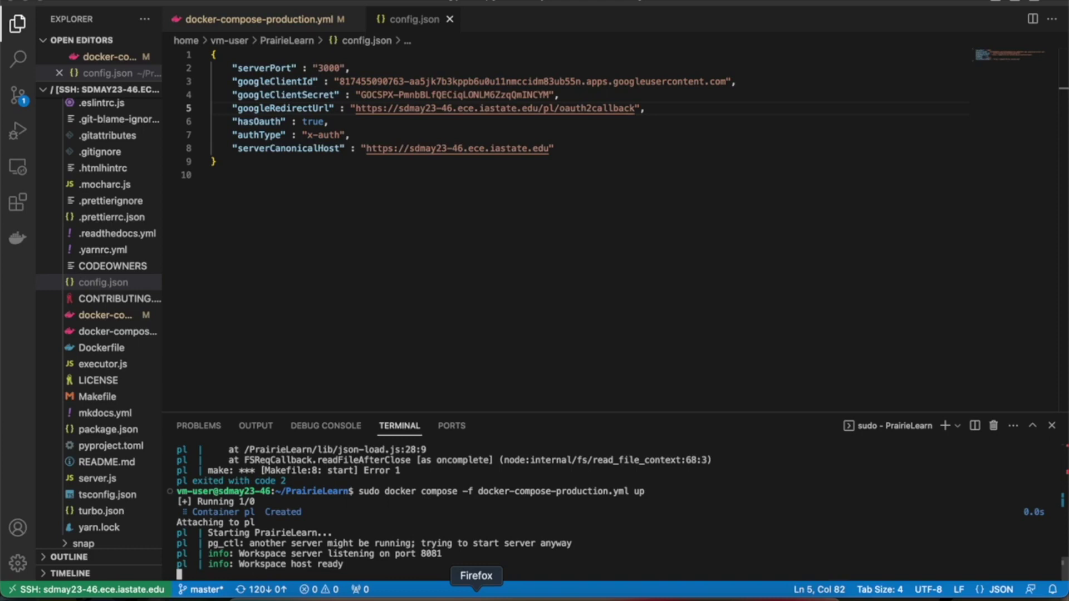
Step: Reload PrairieLearn and sign in with Google using the first listed account
left_click(475, 594)
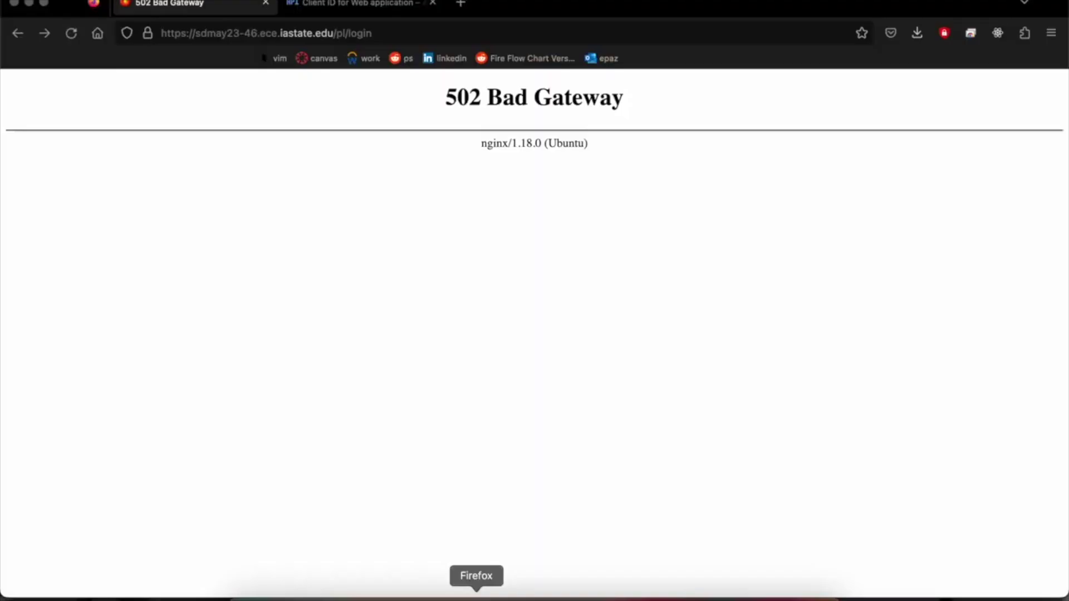
left_click(71, 33)
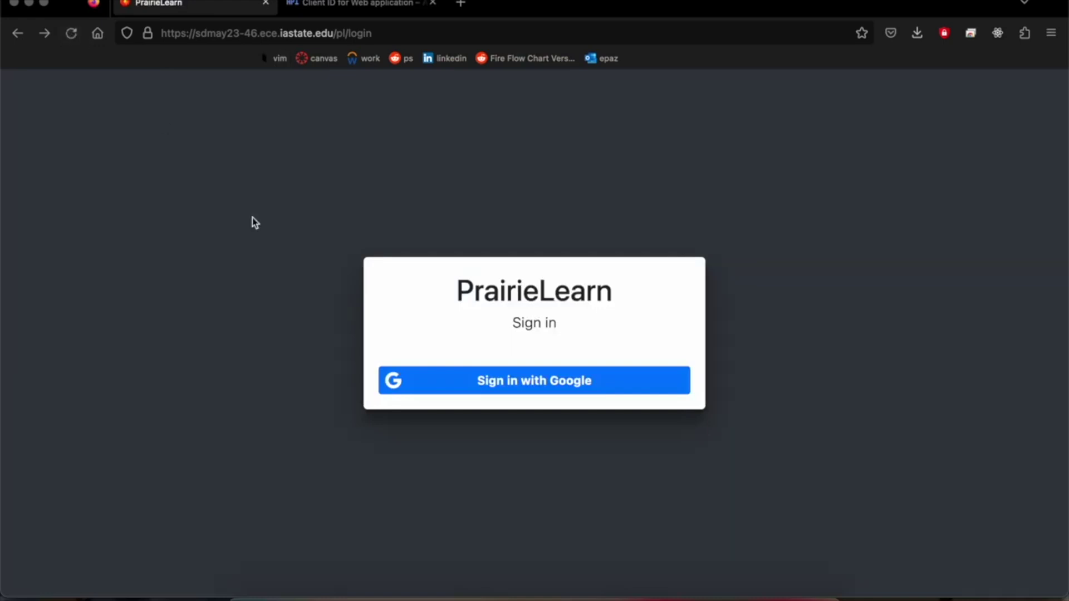
left_click(17, 33)
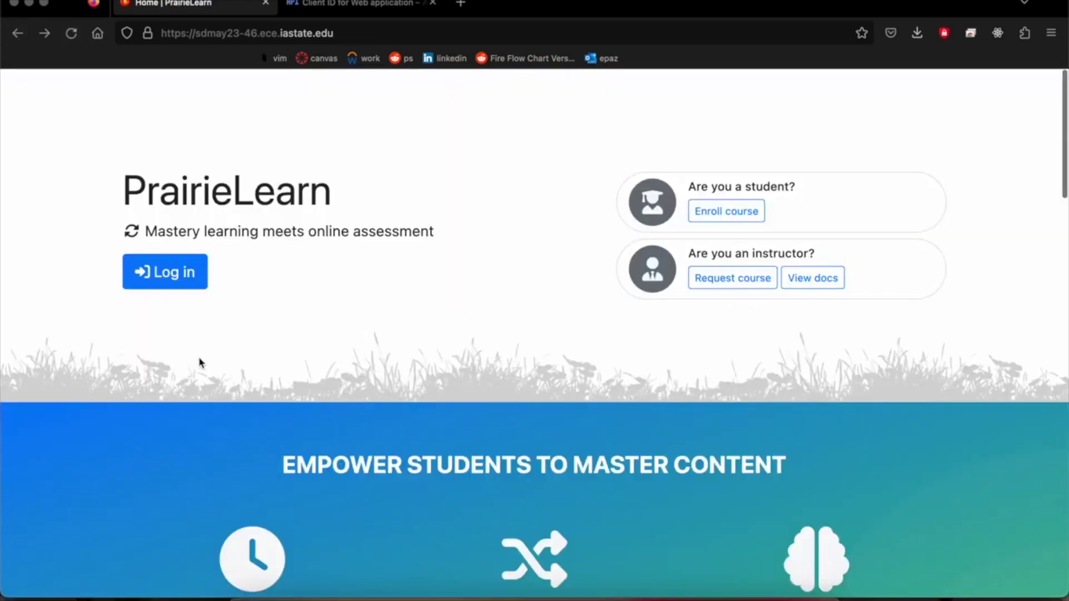
left_click(199, 274)
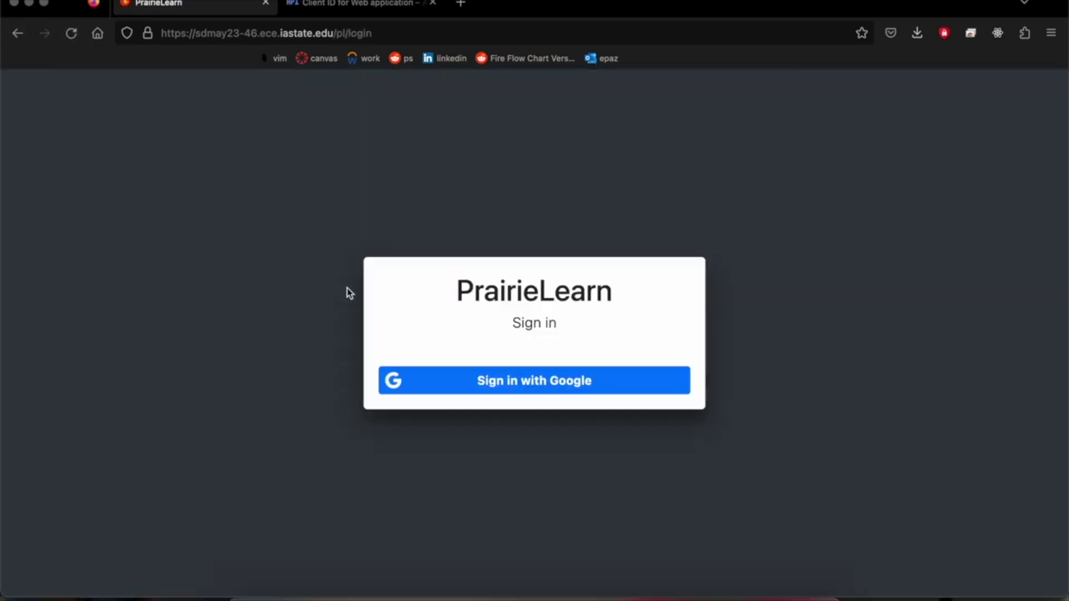
left_click(446, 379)
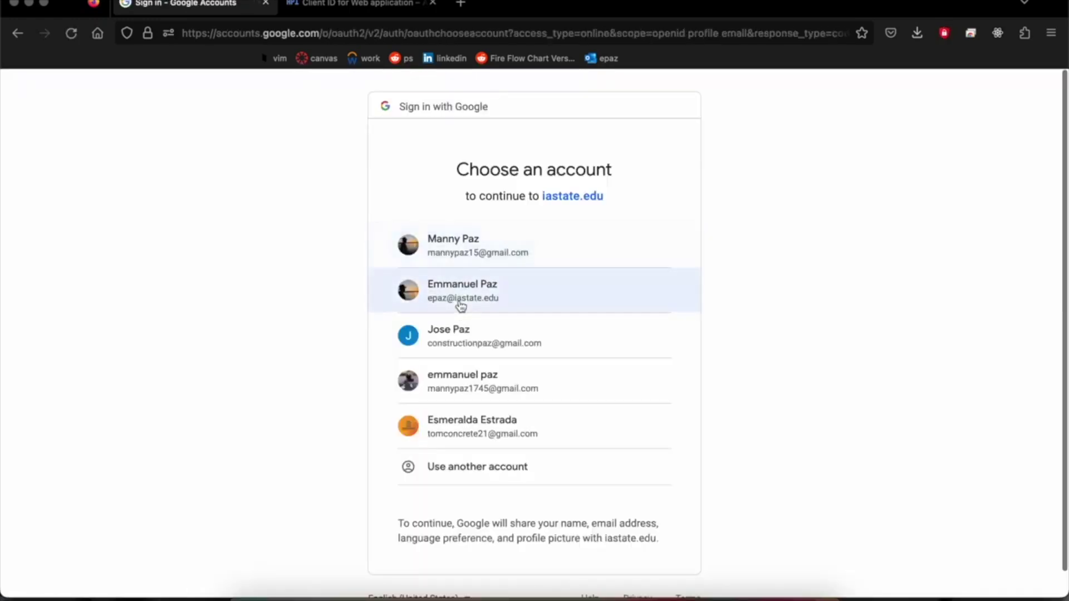
left_click(490, 249)
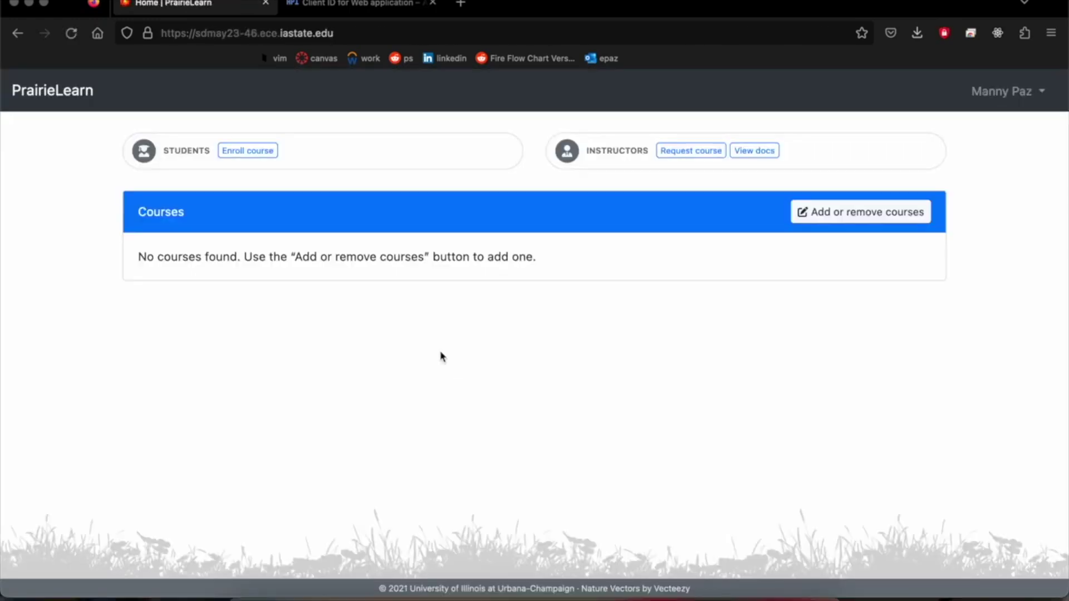
Step: Log out and sign back in with Google using a different account
left_click(1007, 91)
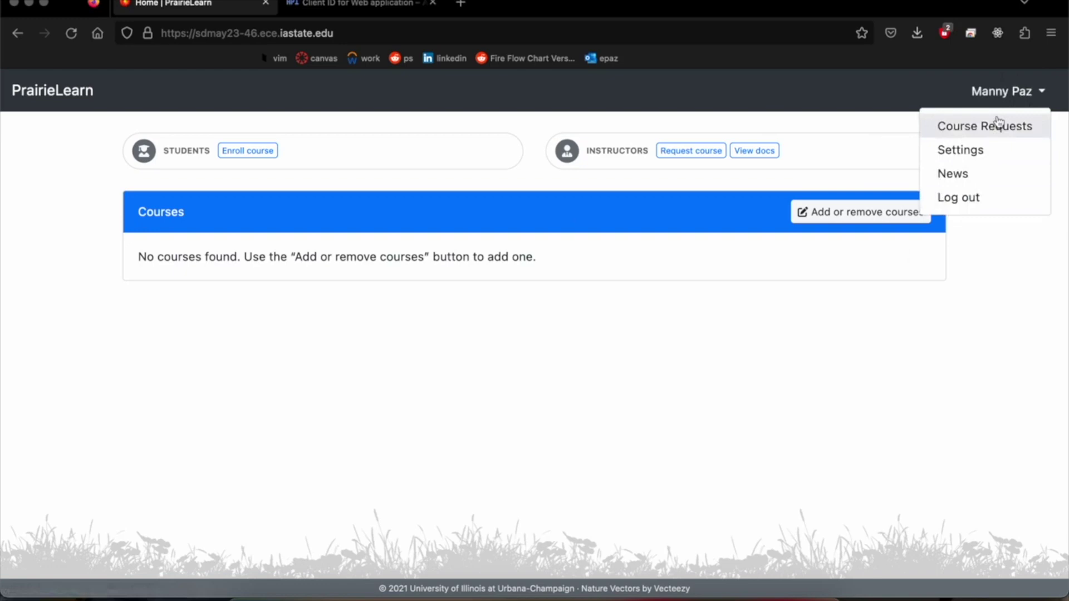
left_click(963, 198)
left_click(195, 276)
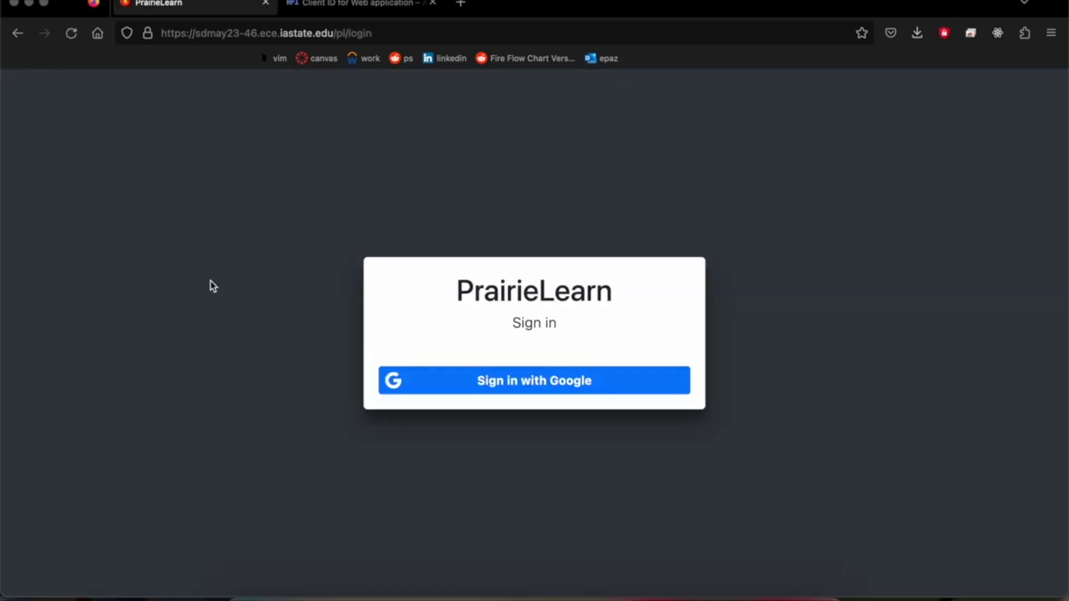
left_click(426, 382)
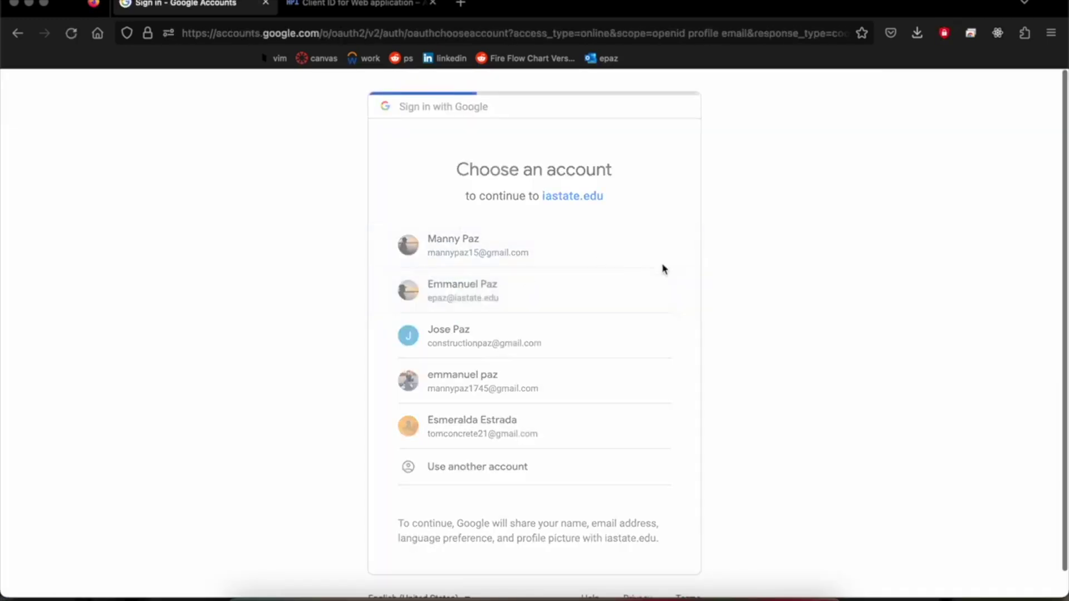
left_click(651, 277)
left_click(996, 99)
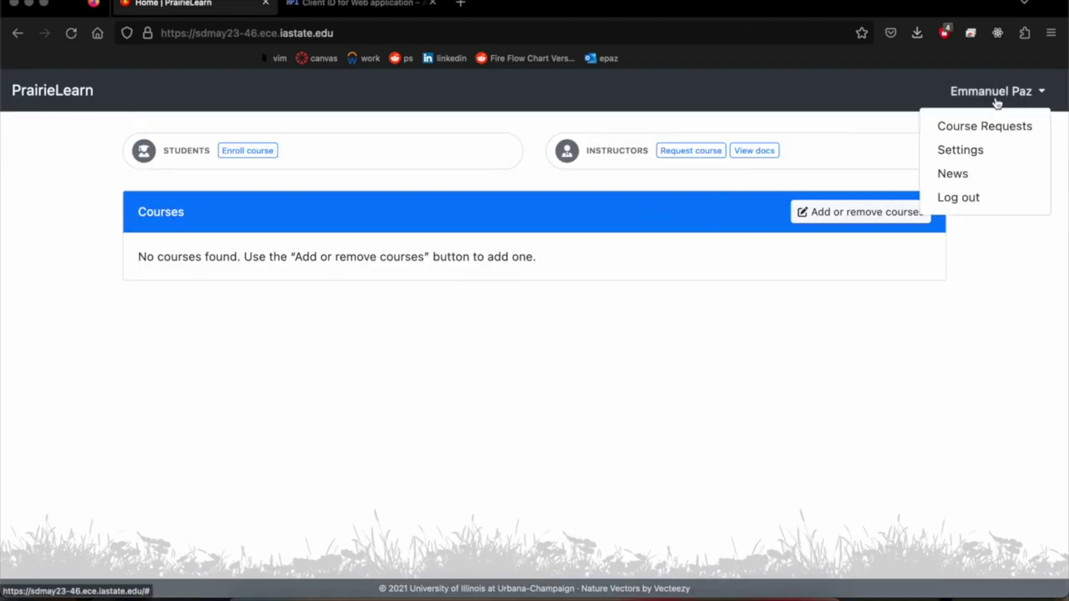
left_click(870, 307)
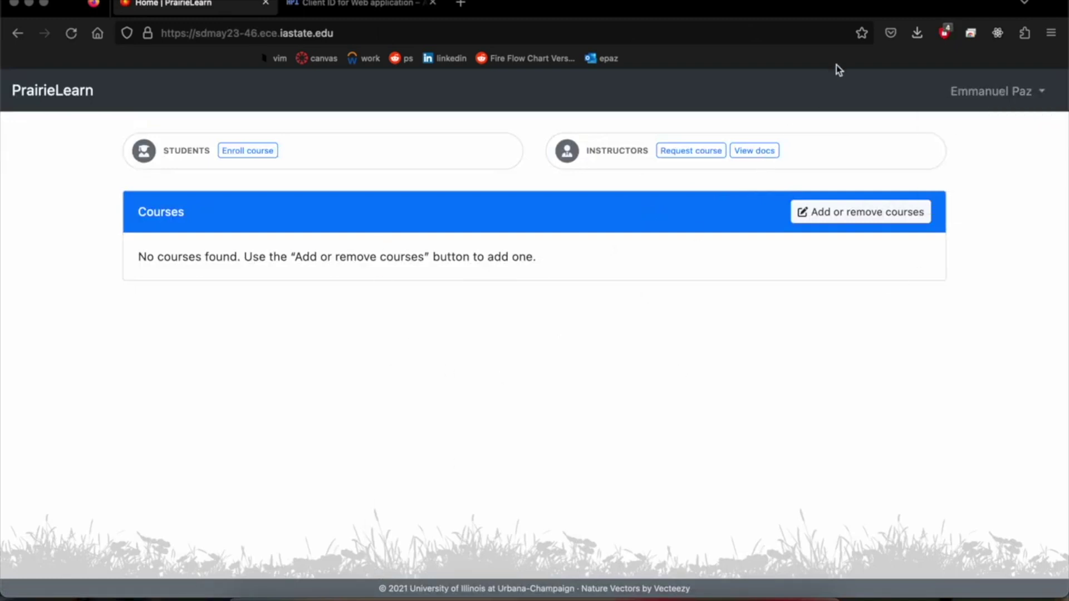
left_click(967, 94)
left_click(968, 96)
Step: Clear the terminal output and enlarge the terminal panel
key("super+Tab")
type("docker")
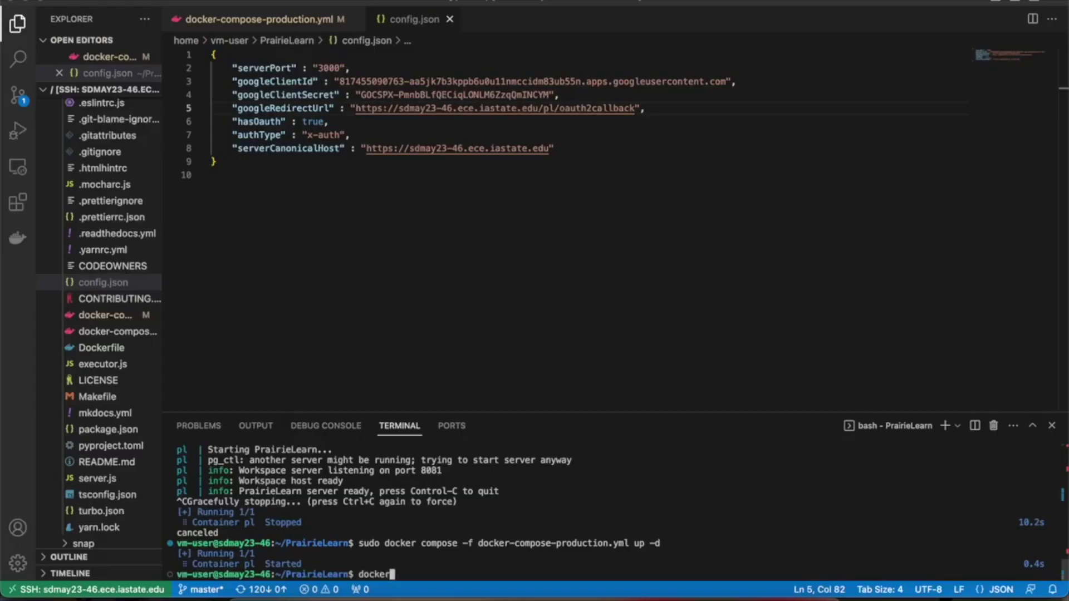
key("BackSpace")
key("BackSpace")
key("BackSpace")
key("BackSpace")
key("BackSpace")
key("BackSpace")
key("BackSpace")
type("clear")
key("Return")
left_click_drag(556, 412, 557, 127)
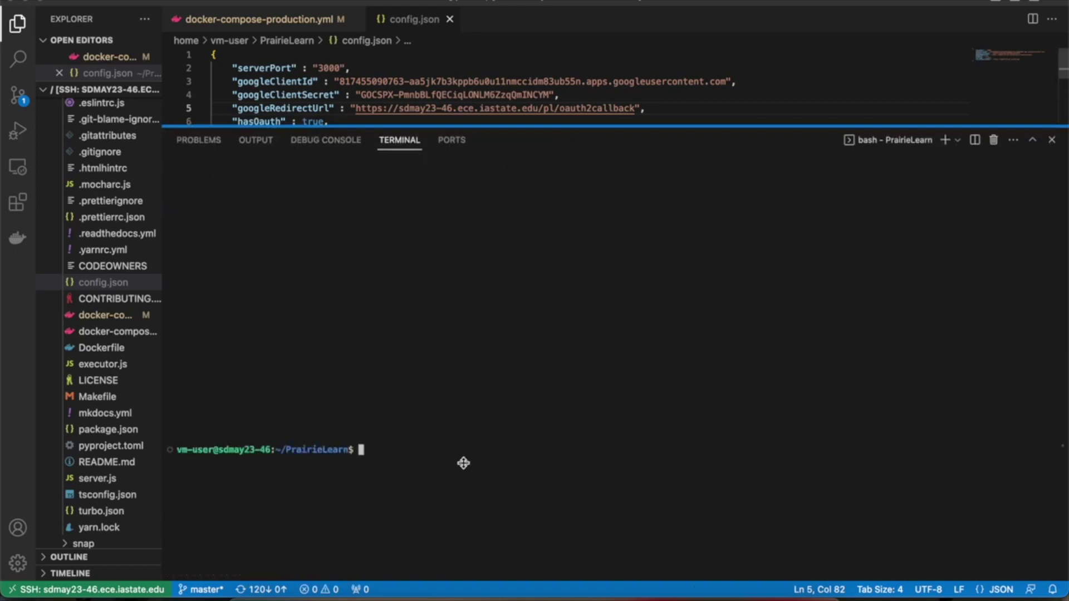
Step: Open a bash shell in the pl container with sudo docker exec -it pl /bin/bash
type("docker exec -i")
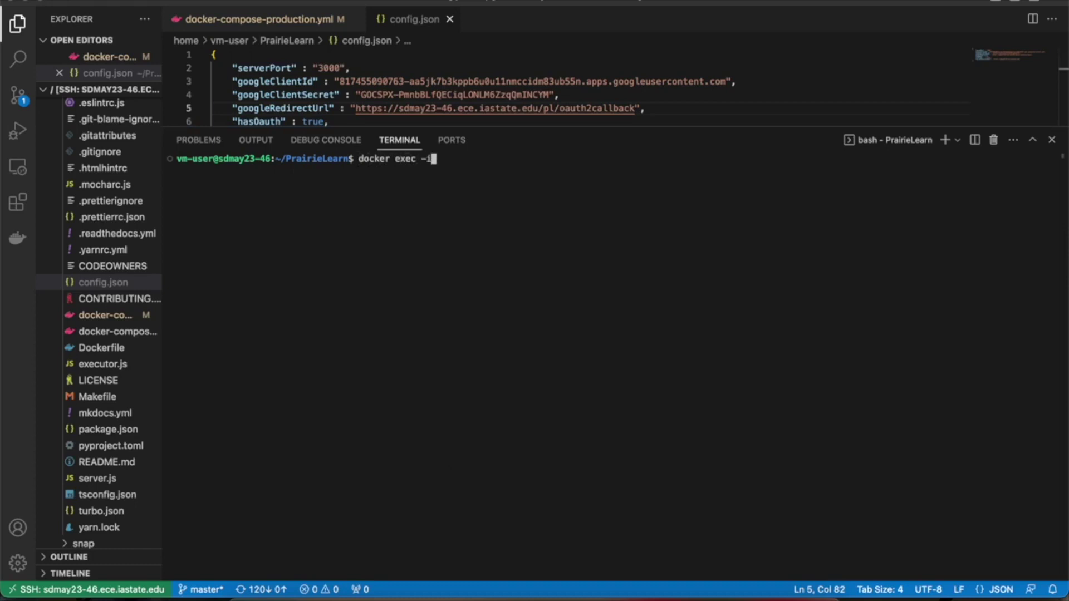
type("t pl /bin/bash")
key("Return")
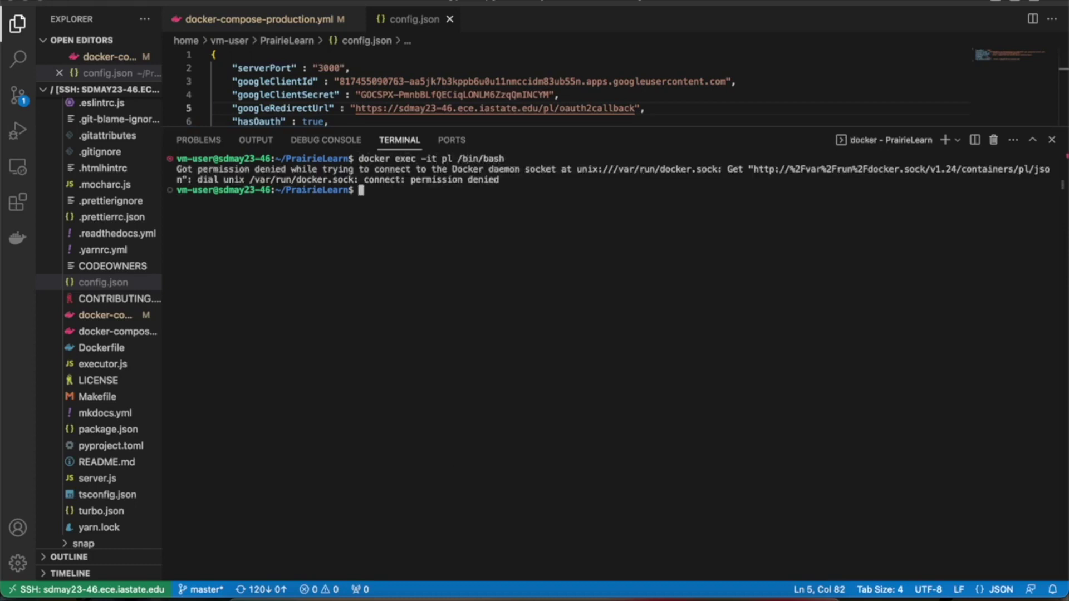
type("sudo !!")
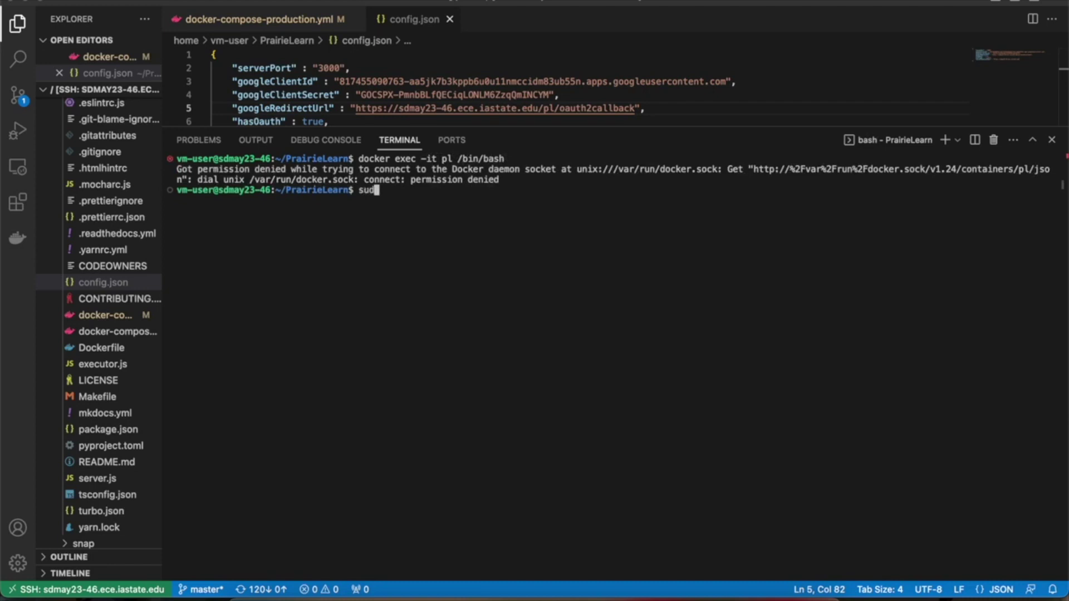
key("Return")
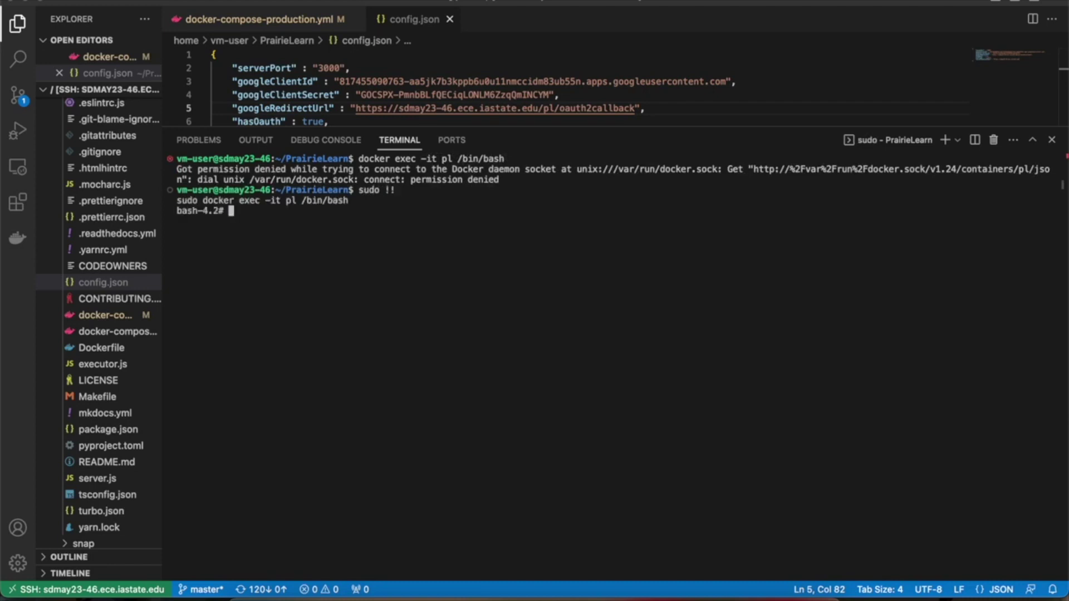
Step: Start psql on postgres and list users with select * from users; noting user_id 3
type("psql postr")
type("res")
key("Return")
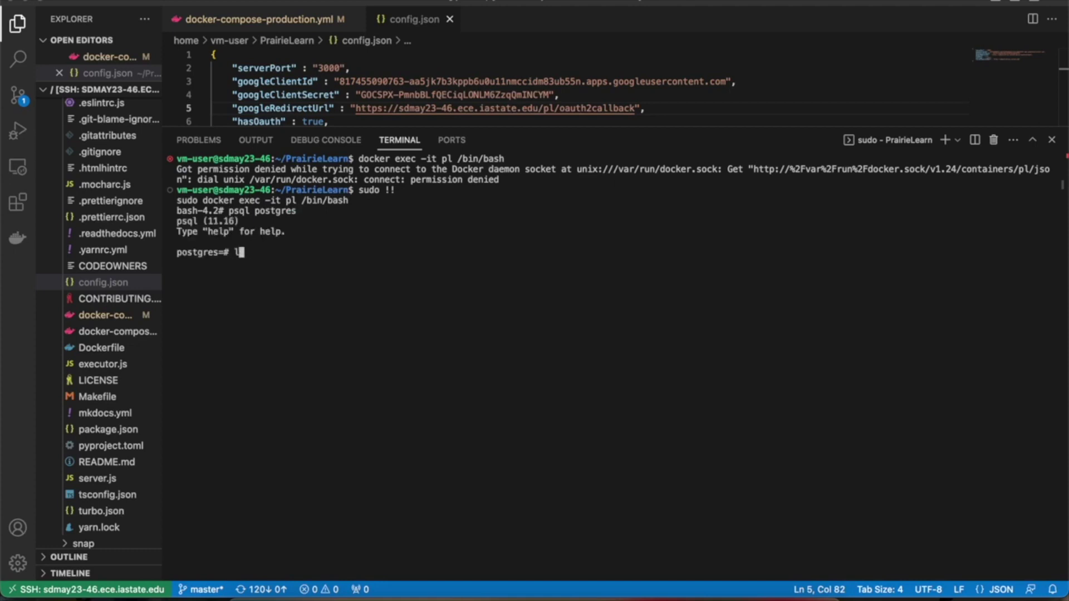
type("select * from users;")
key("Return")
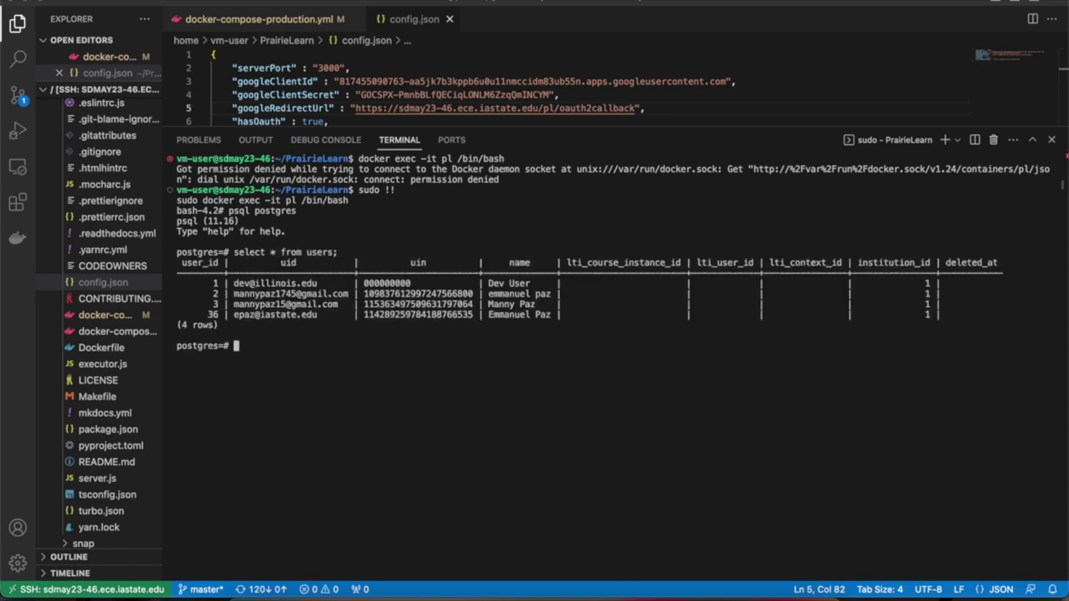
left_click_drag(234, 294, 556, 315)
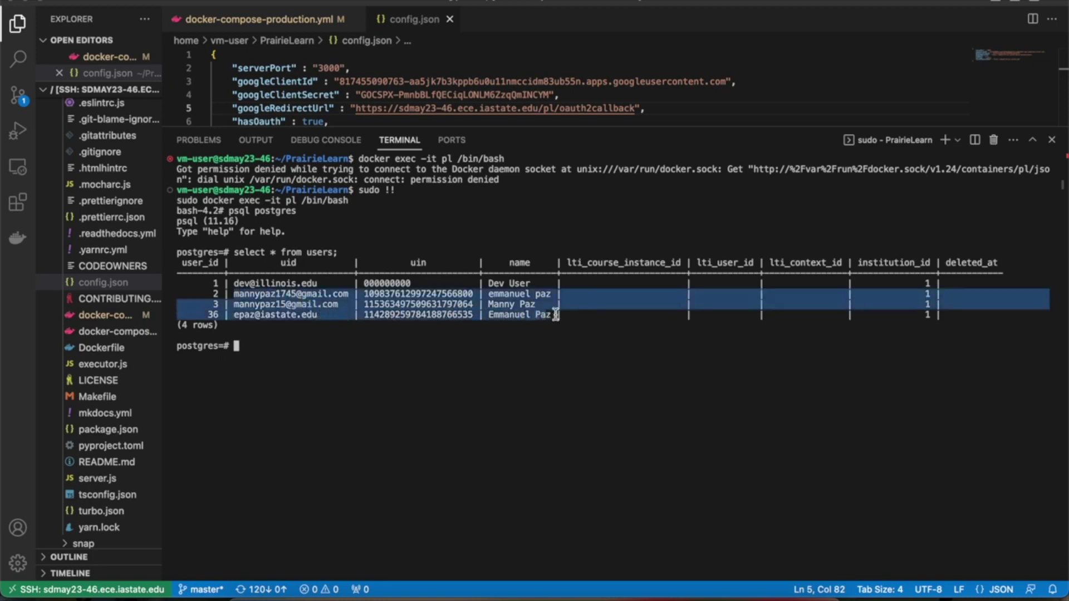
left_click(389, 351)
left_click_drag(234, 305, 336, 305)
left_click(311, 342)
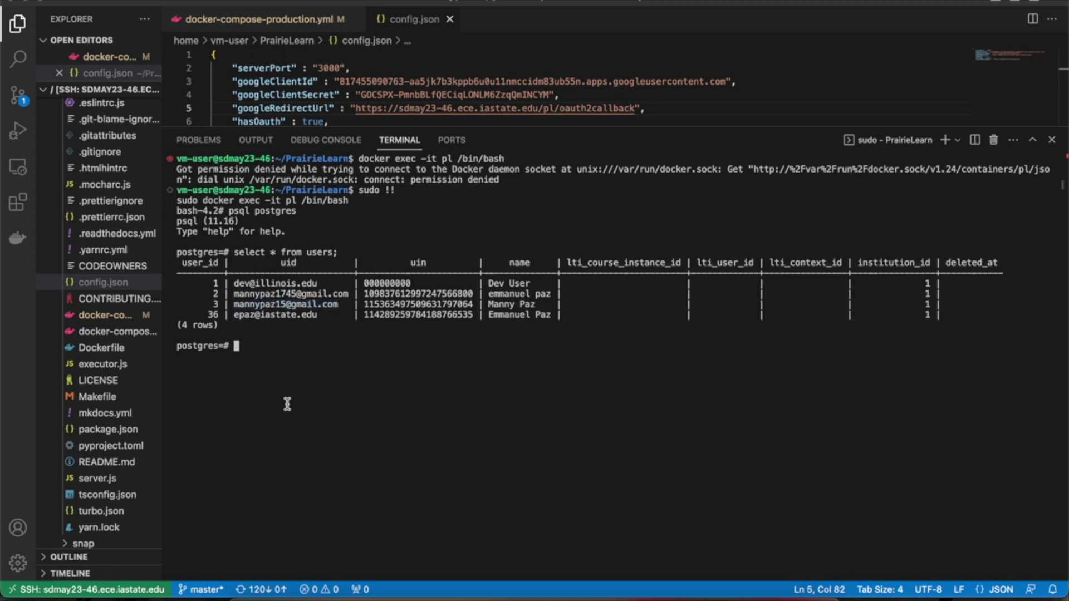
Step: Run INSERT INTO administrators (user_id) VALUES (3); to grant user 3 admin rights
type("se")
key("BackSpace")
key("BackSpace")
type("sel")
key("BackSpace")
key("BackSpace")
key("BackSpace")
type("INSERT INTO ad")
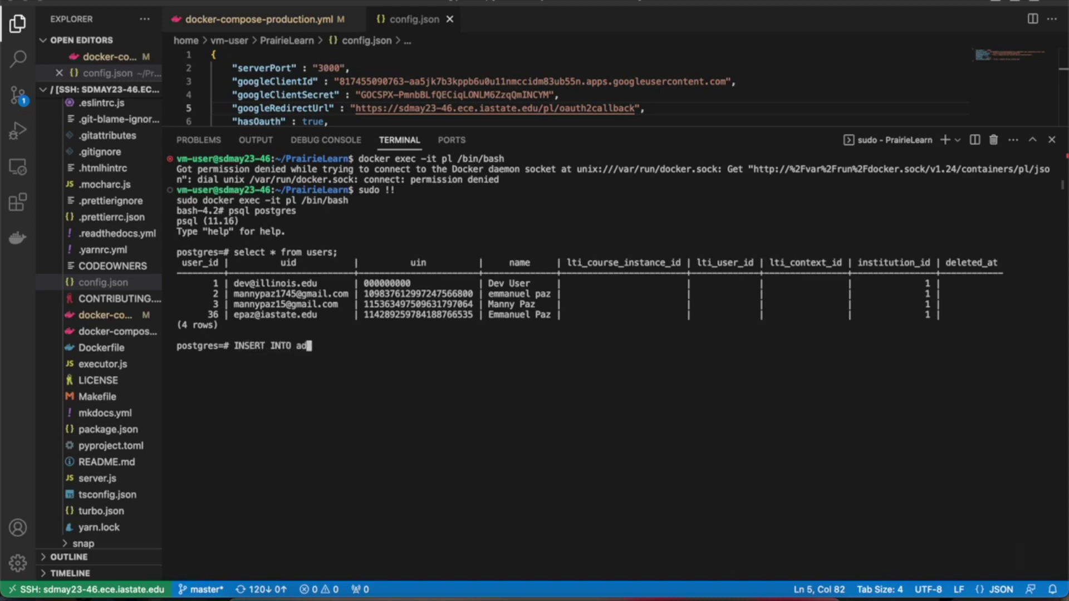
key("Tab")
type("(u")
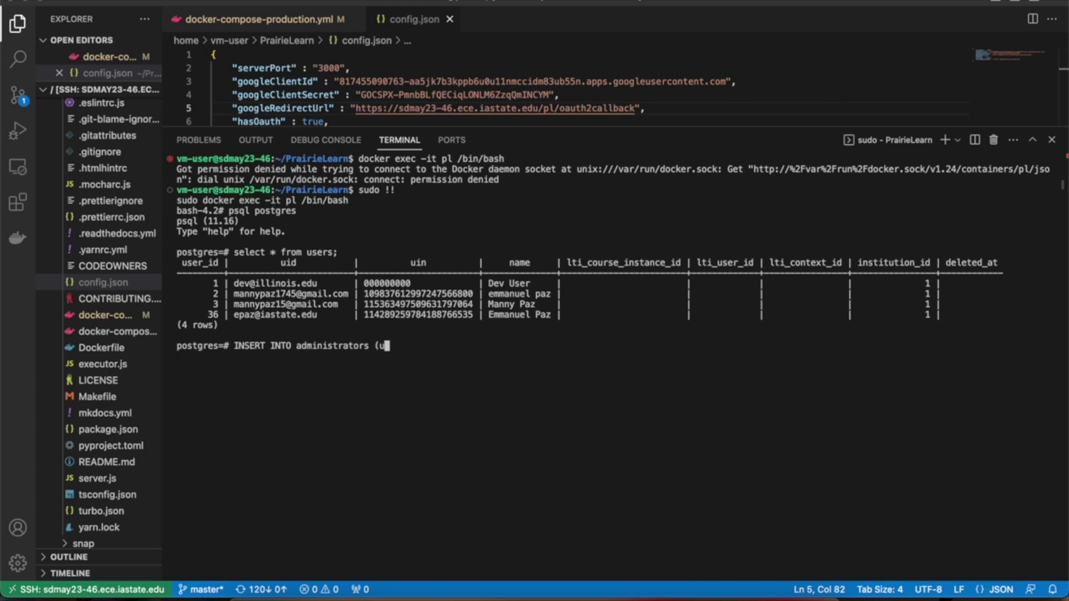
type("ser_id_")
key("BackSpace")
type(") VALUES")
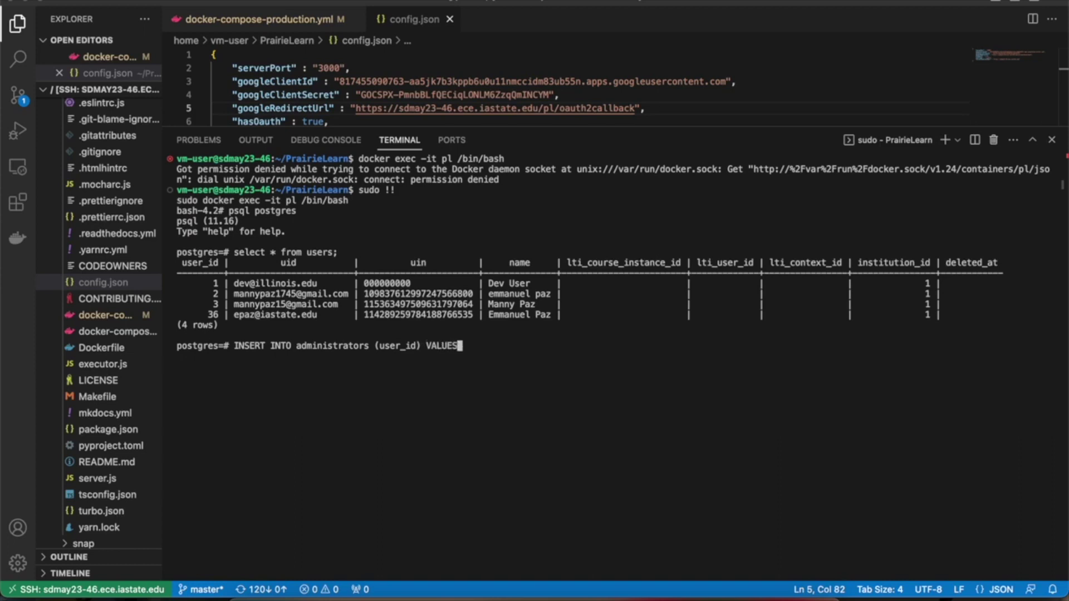
type(" (3);")
key("Return")
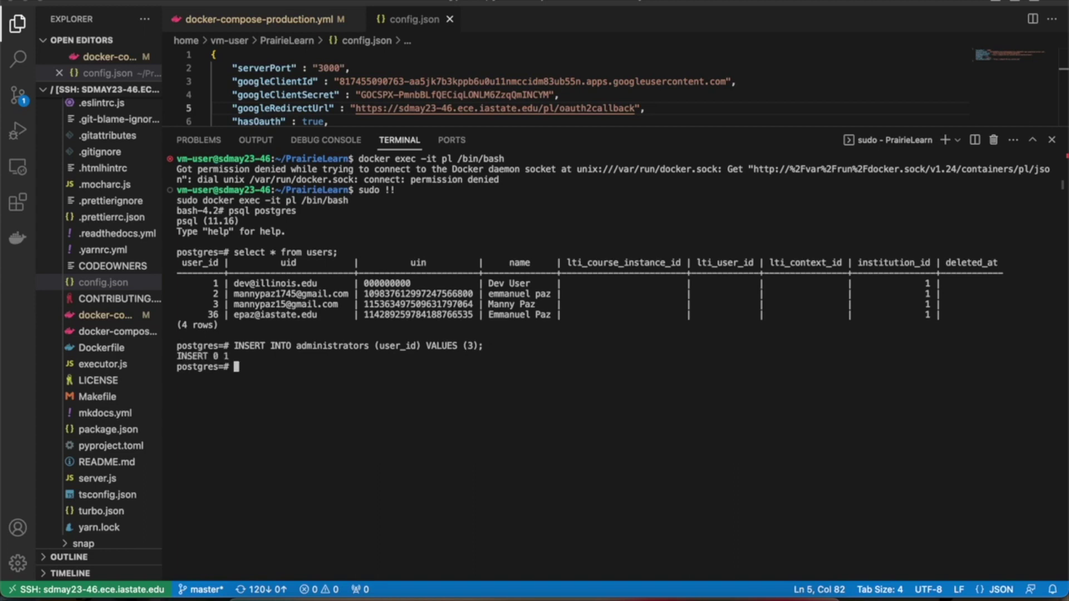
Step: Verify with select * from administrators; that one row for user 3 exists
type("select ")
type("from")
key("BackSpace")
key("BackSpace")
key("BackSpace")
key("BackSpace")
type("* from administrators;")
key("Return")
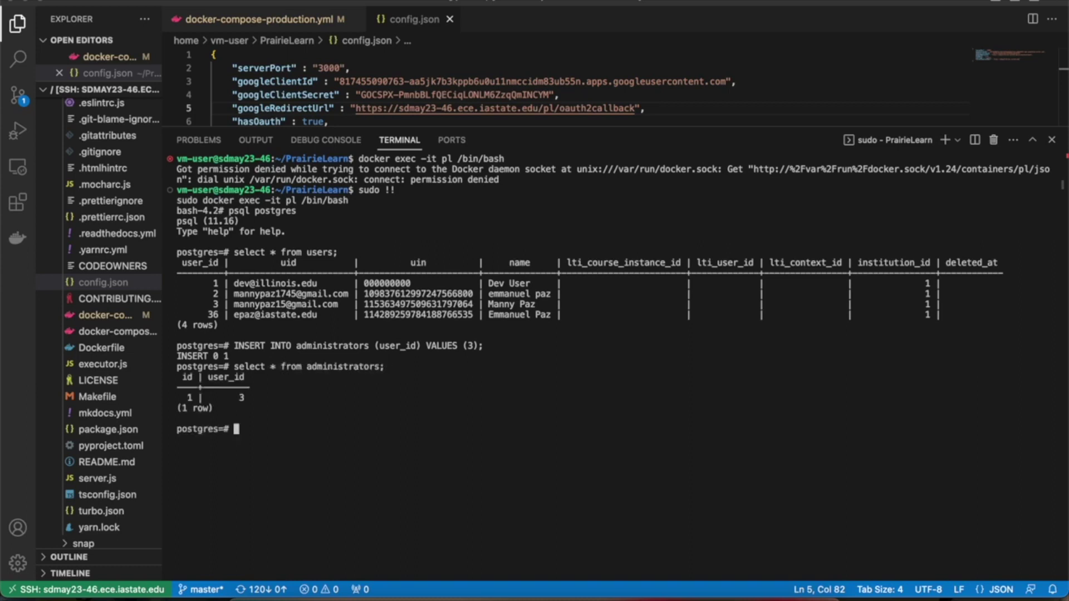
left_click_drag(181, 397, 259, 397)
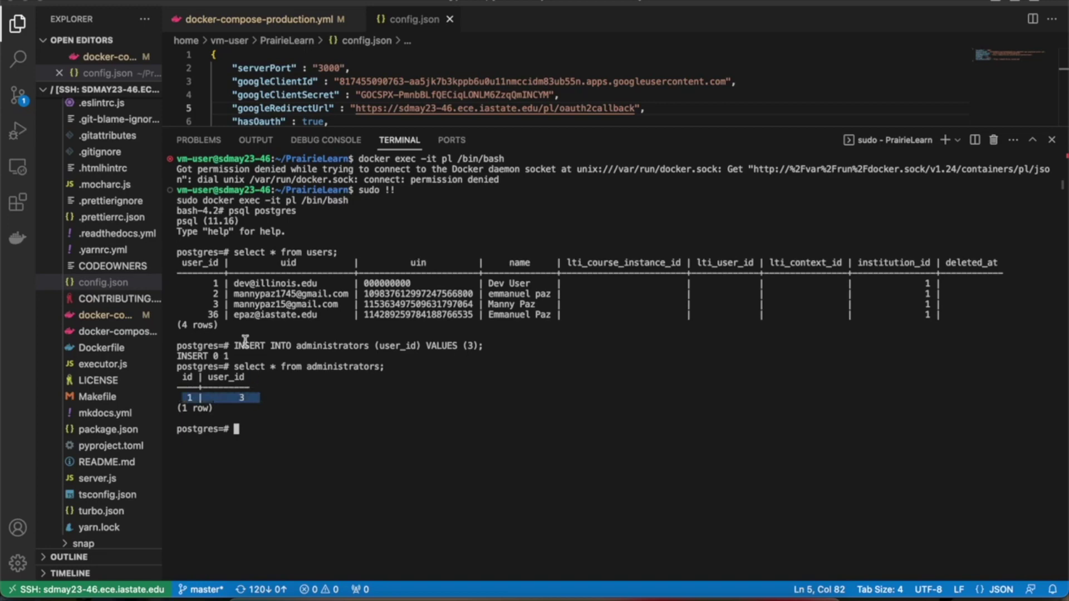
left_click_drag(209, 304, 339, 305)
Step: Sign out of PrairieLearn and sign back in with Google as the promoted account
left_click(363, 434)
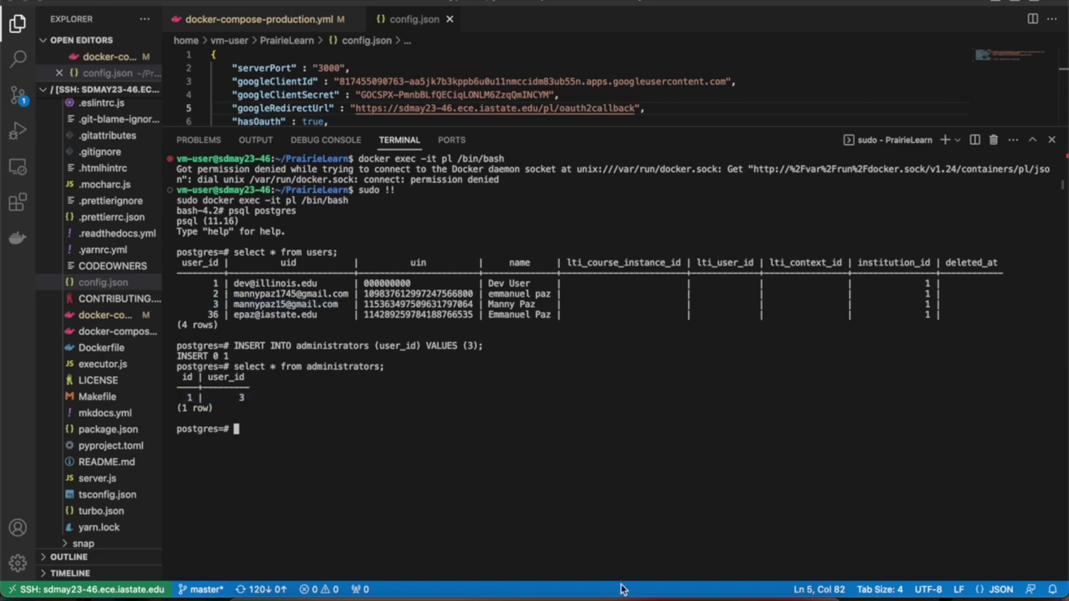
left_click(476, 594)
left_click(208, 11)
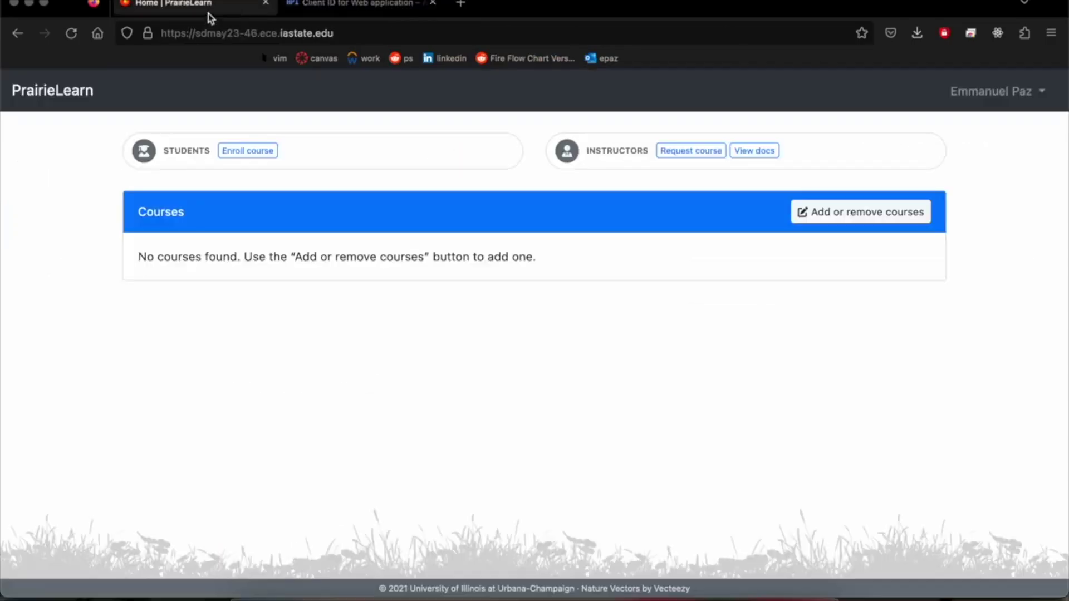
left_click(991, 91)
left_click(963, 202)
left_click(170, 278)
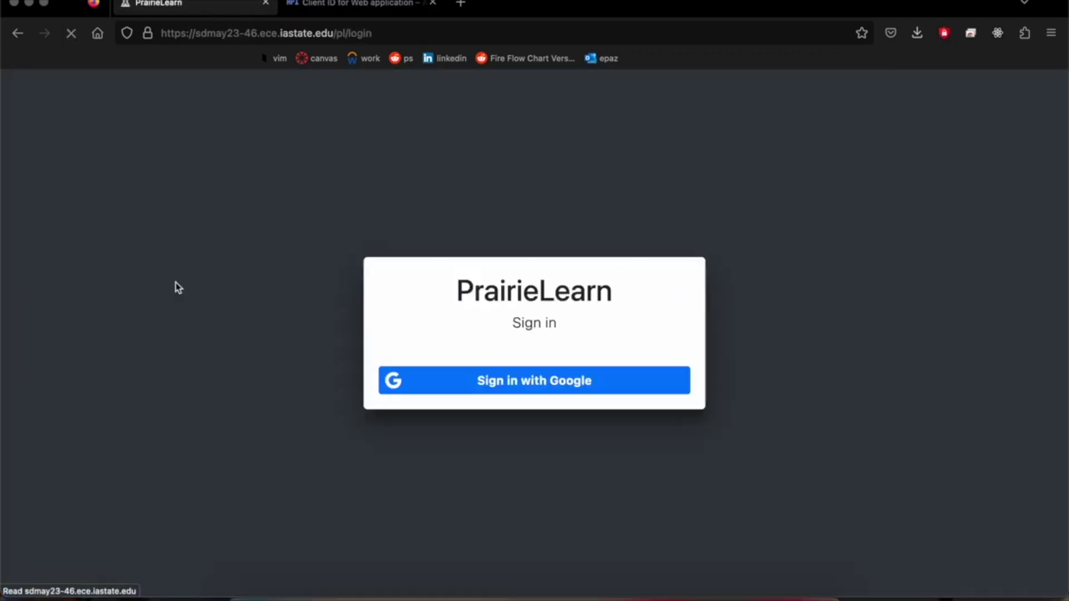
left_click(443, 391)
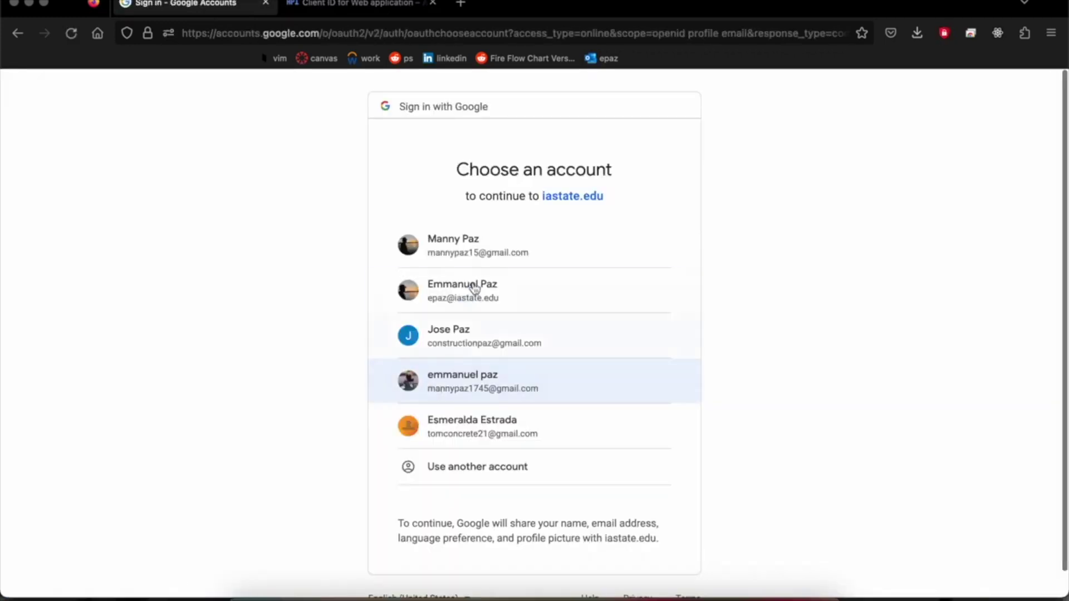
left_click(505, 253)
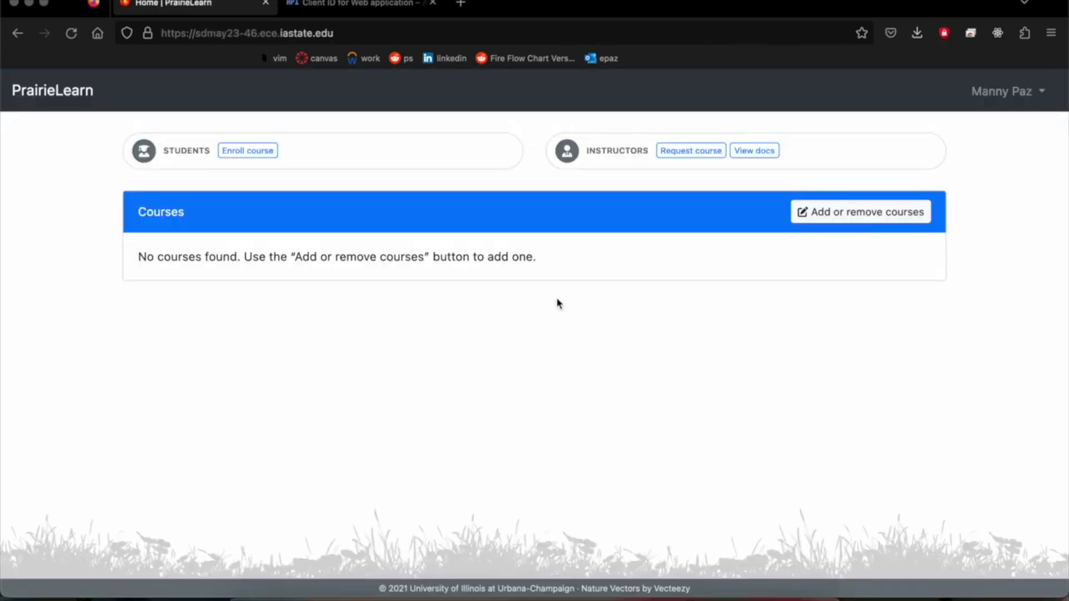
Step: Turn on administrator access, go to the Admin overview, and open Add administrator
left_click(987, 91)
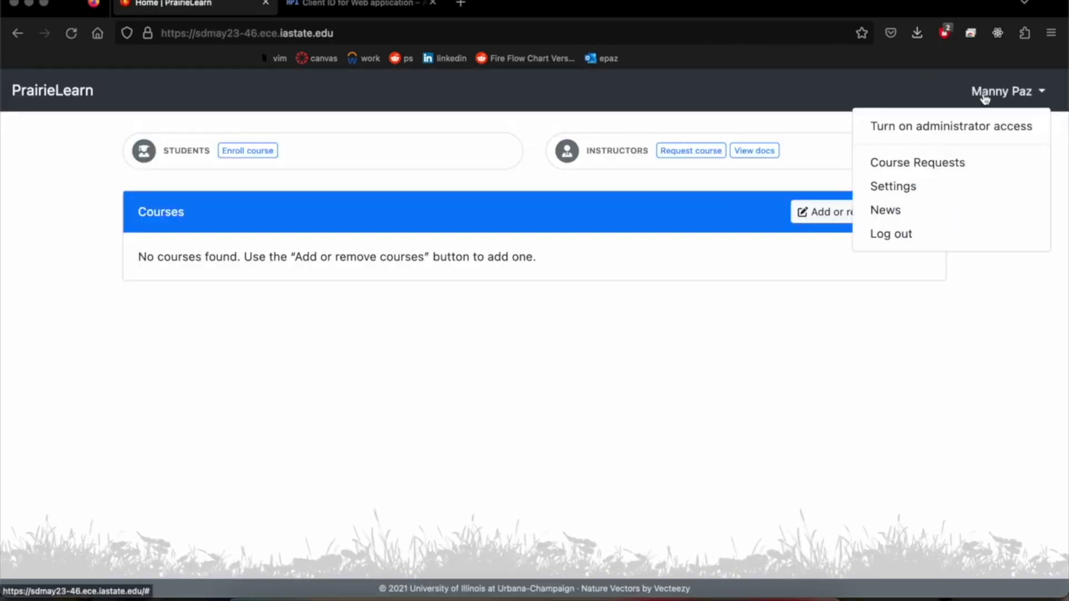
left_click(882, 128)
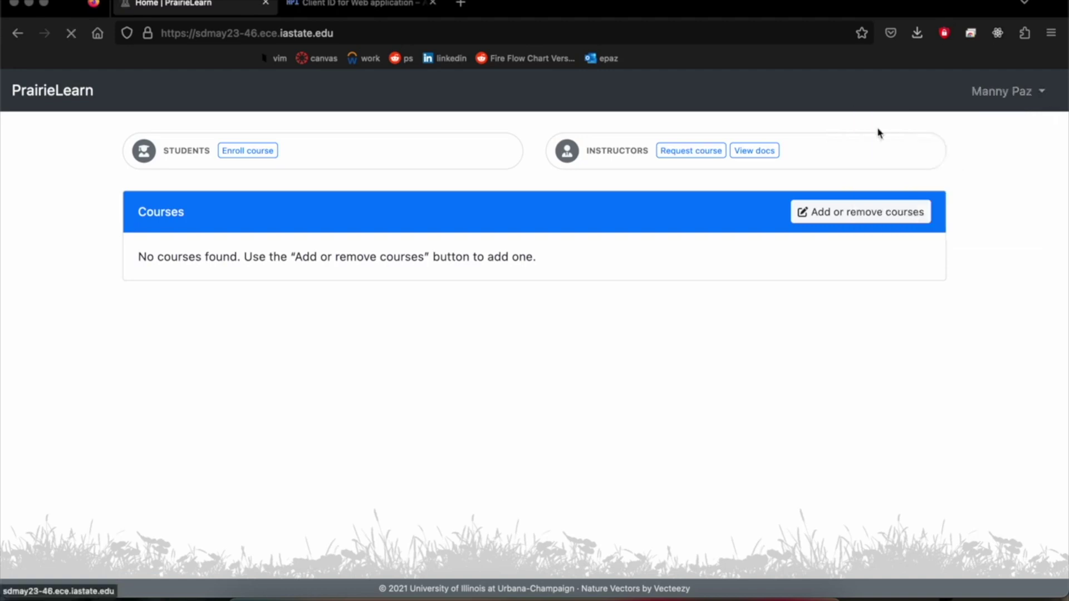
left_click(136, 101)
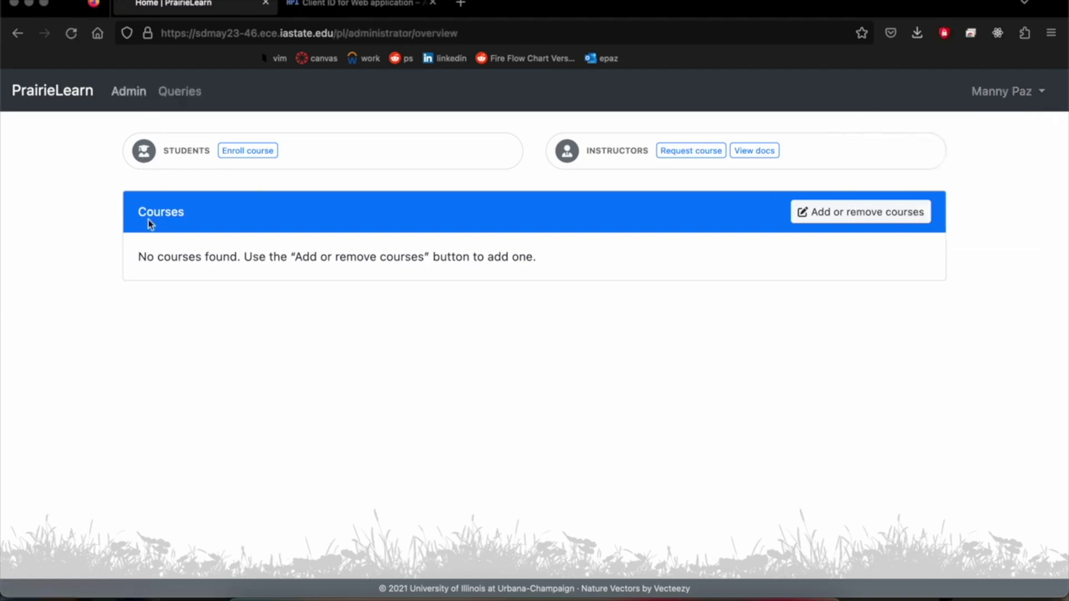
scroll(165, 296, "down", 10)
scroll(166, 296, "up", 10)
scroll(166, 296, "down", 15)
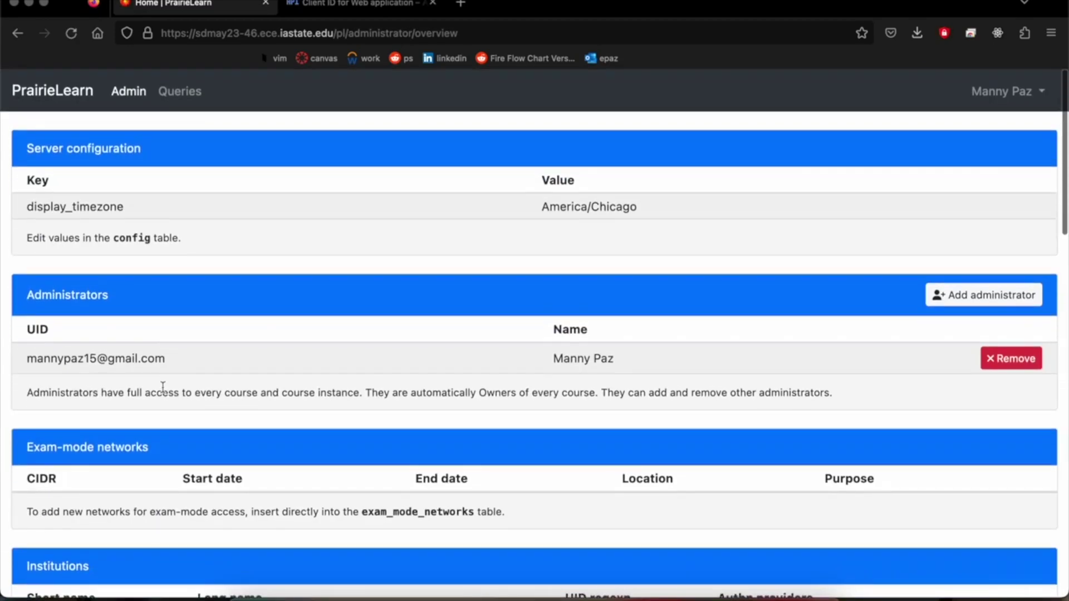
scroll(162, 391, "down", 2)
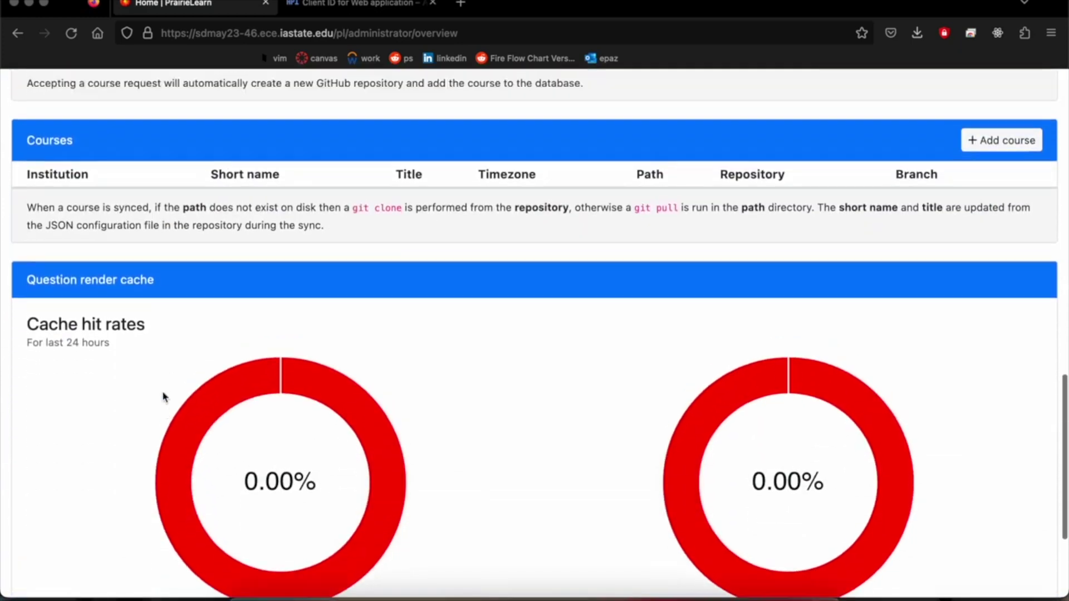
scroll(162, 391, "up", 15)
left_click(983, 295)
Step: Add the second Gmail account's email address as a new PrairieLearn administrator
left_click(780, 290)
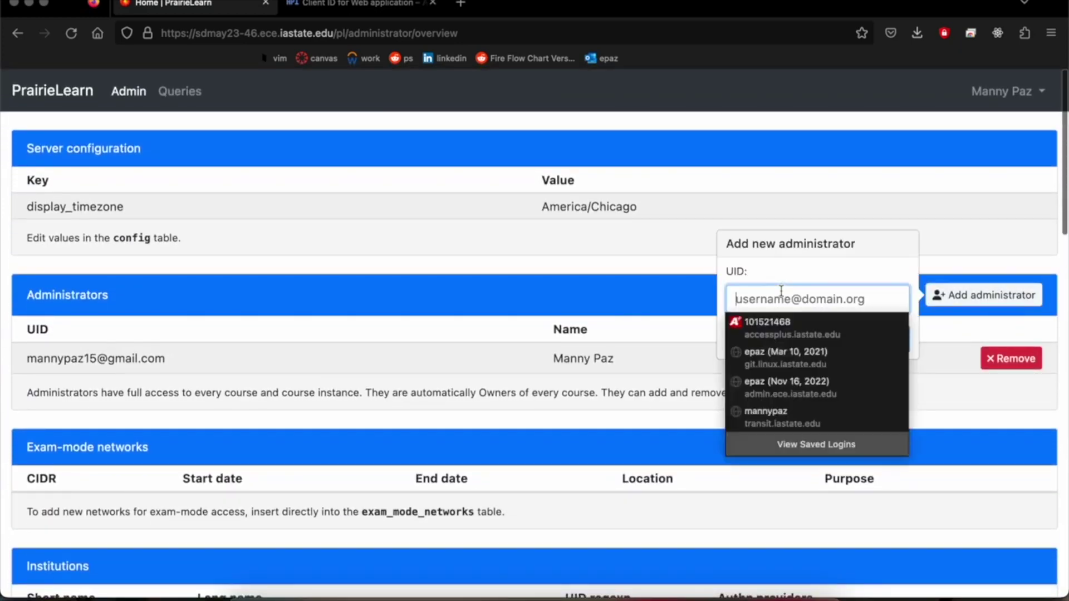
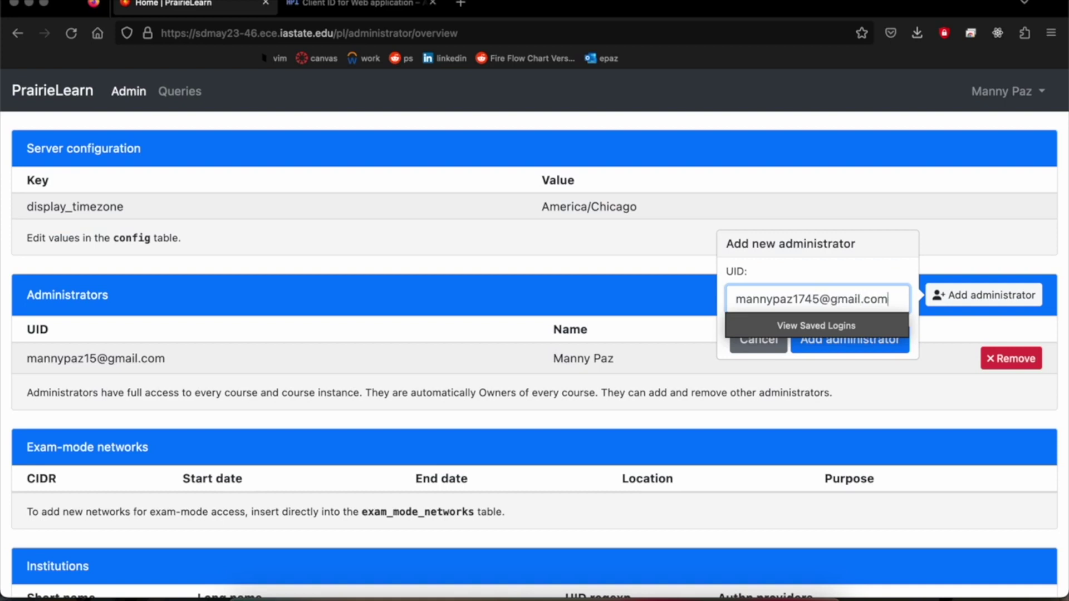
key("Return")
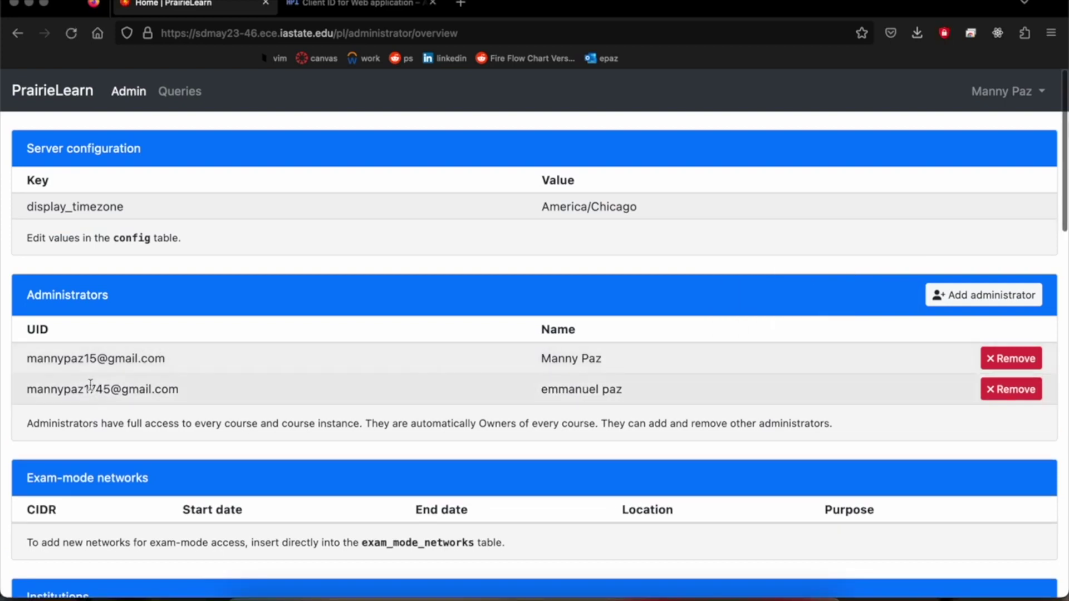
left_click(346, 596)
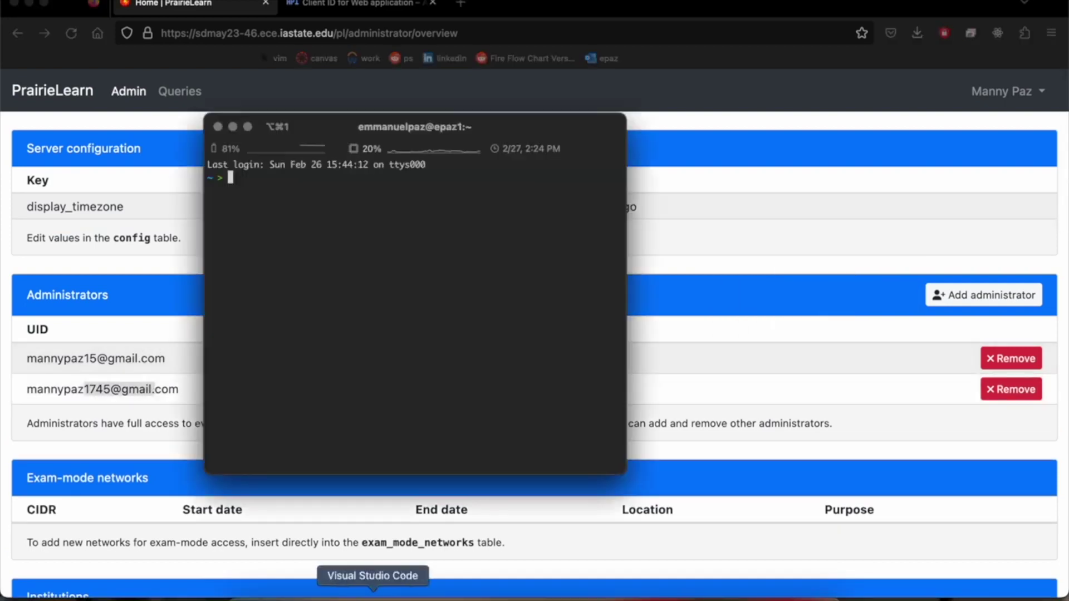
Step: Rerun 'select * from administrators;' in psql and check the rows for user_ids 3 and 2
left_click(372, 595)
key("Up")
key("Return")
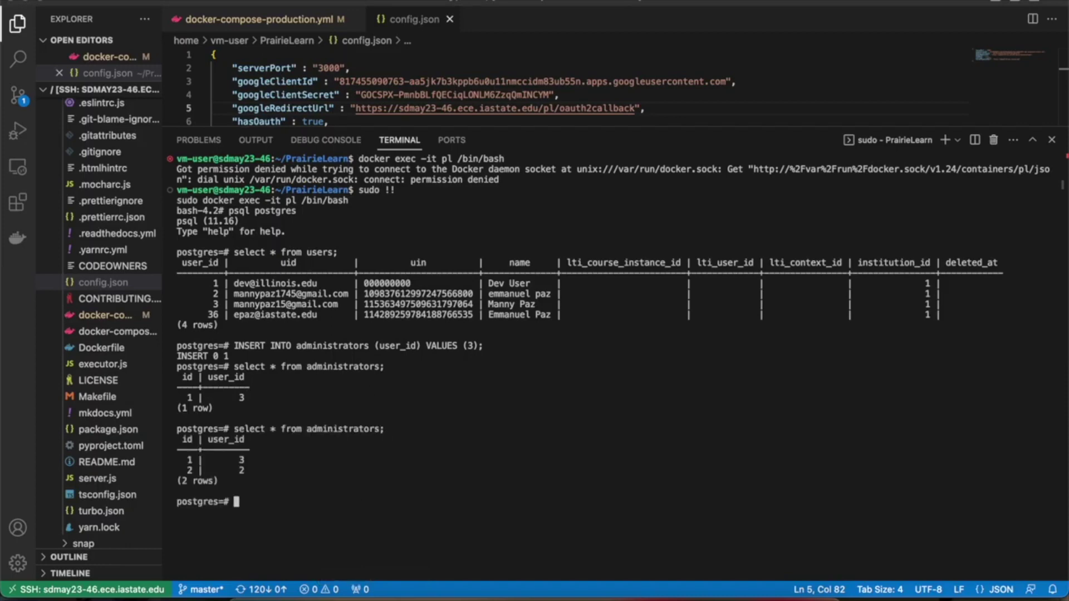
left_click_drag(181, 458, 288, 474)
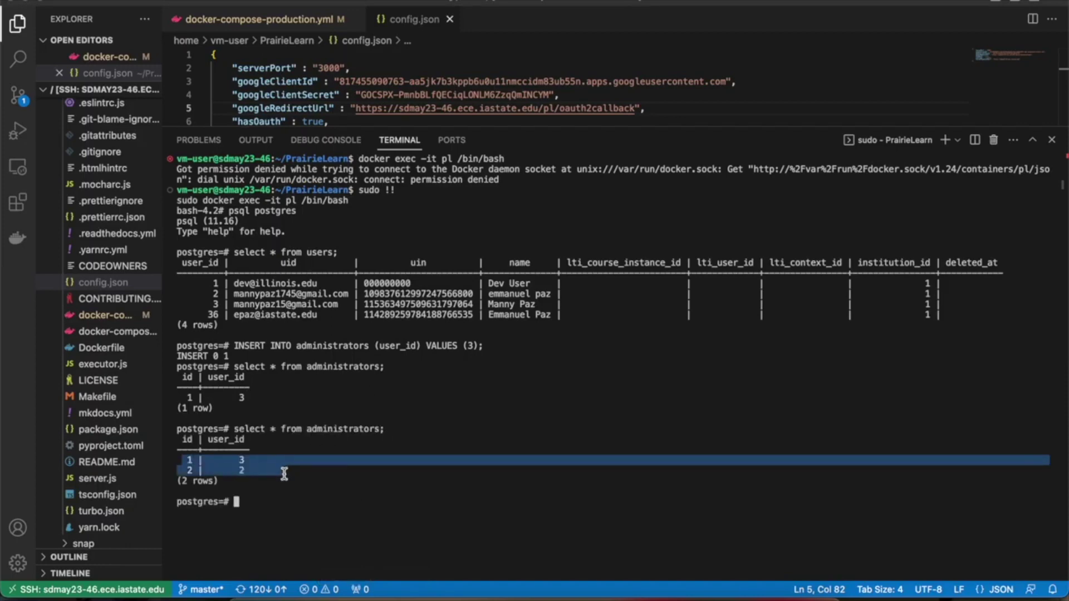
left_click(285, 474)
left_click_drag(202, 294, 366, 294)
left_click(333, 448)
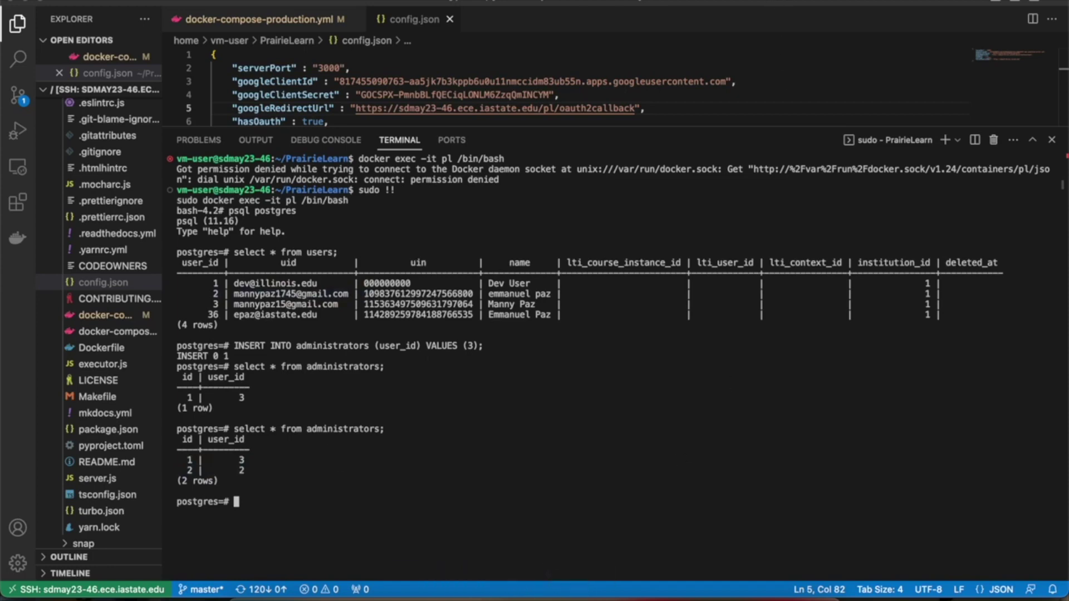
Step: Return to the PrairieLearn home page in the browser and log out
left_click(477, 584)
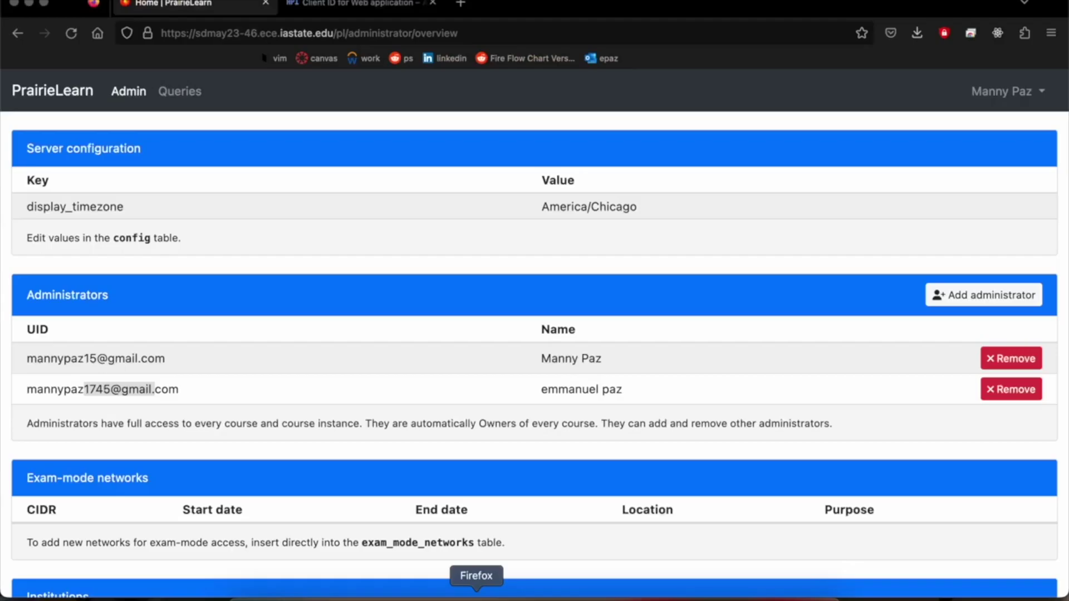
left_click(53, 94)
left_click(997, 94)
left_click(950, 230)
Step: Log back in with Google as the iastate.edu account and check its account menu for administrator access
left_click(155, 266)
left_click(421, 370)
left_click(499, 303)
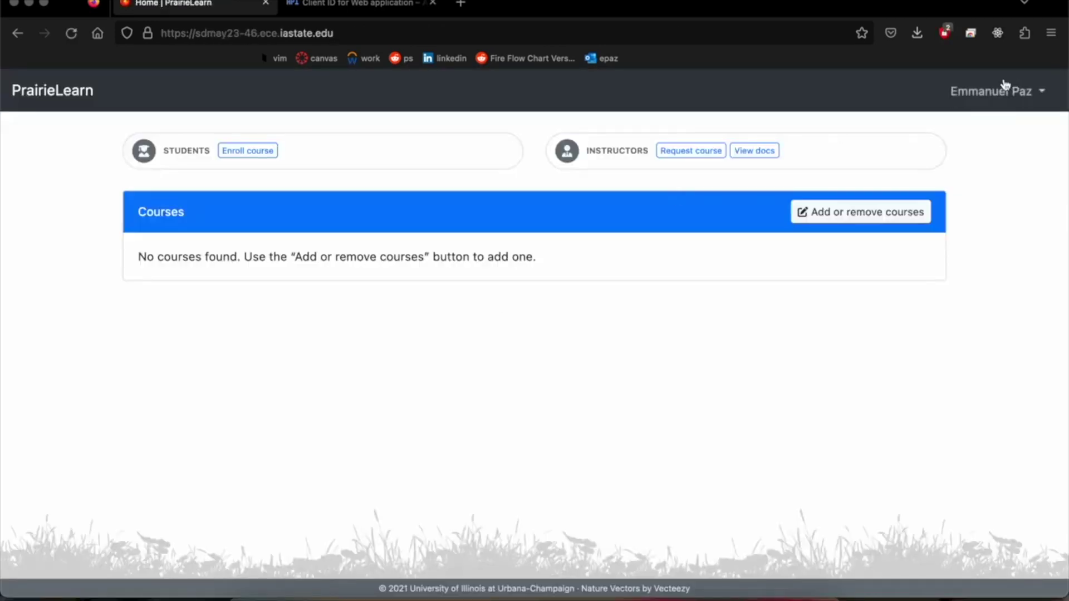
left_click(1002, 90)
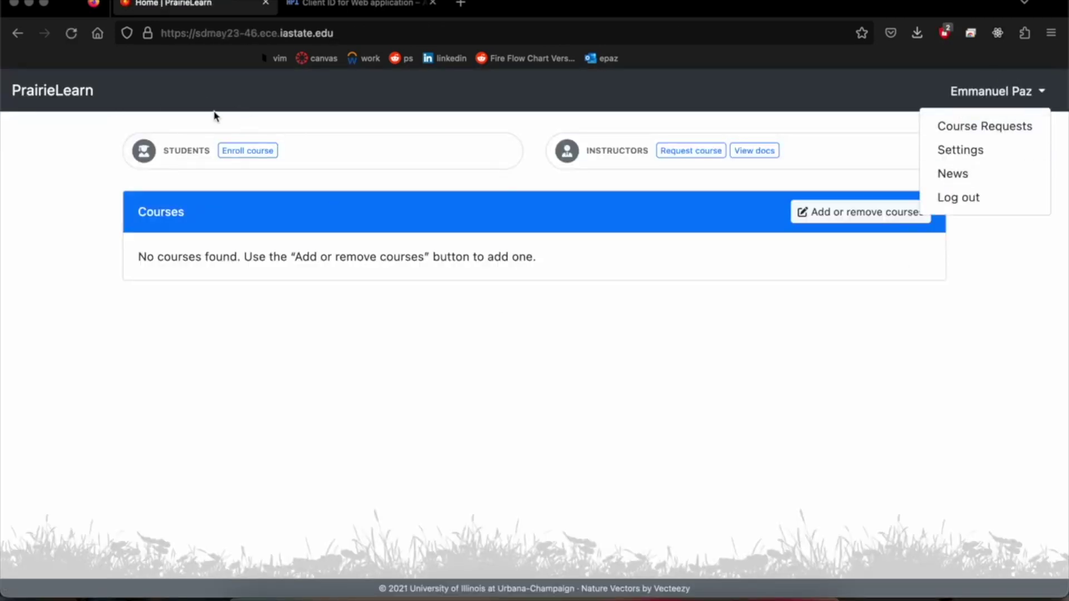
left_click(74, 299)
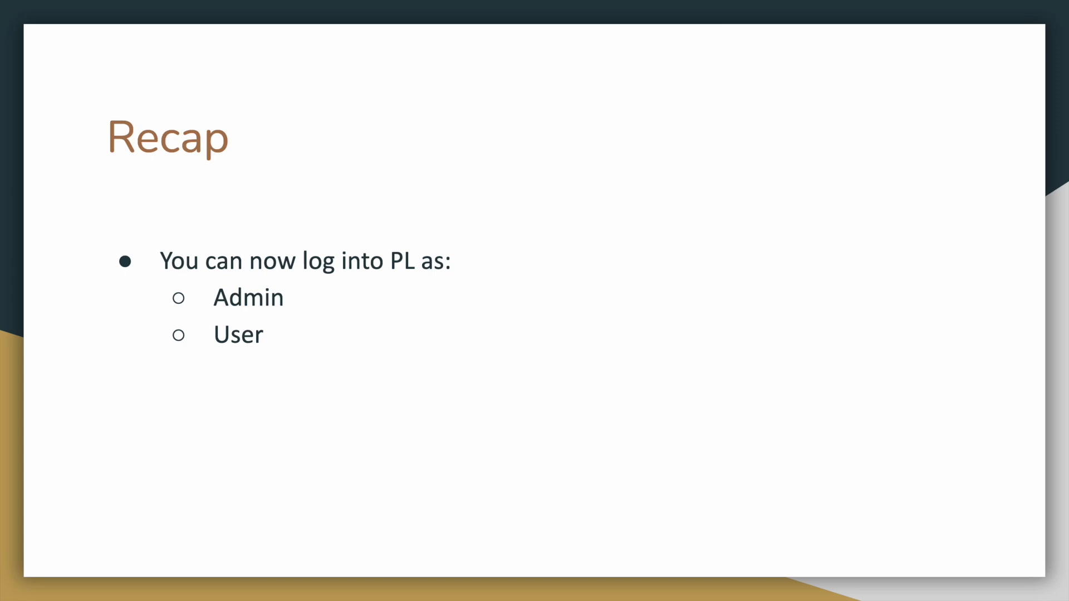
Step: Advance the slideshow to the 'Next step: Mounting Course to PL Server' slide
key("Right")
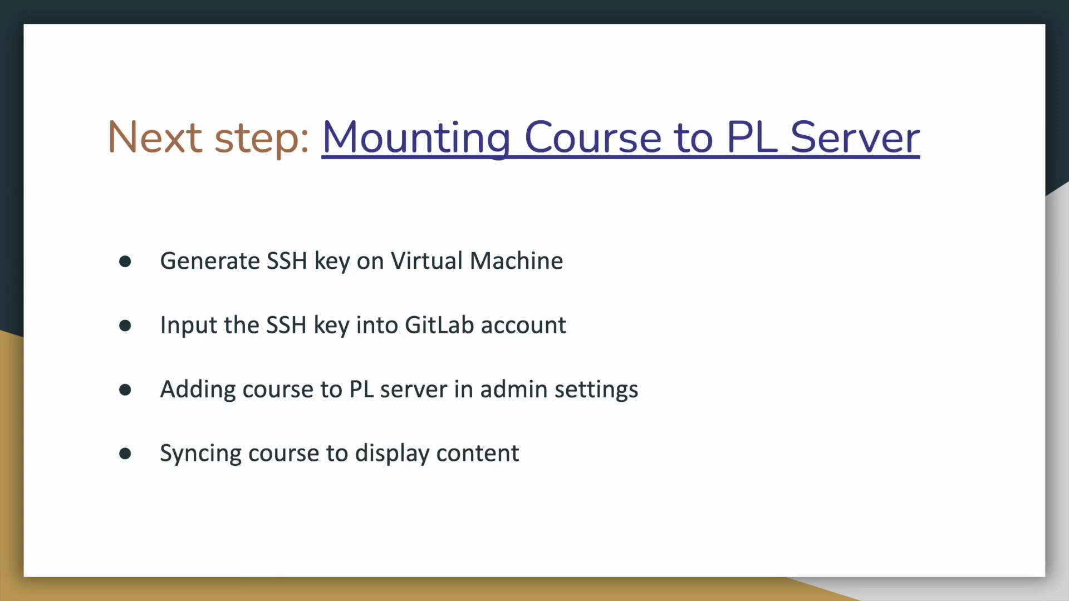